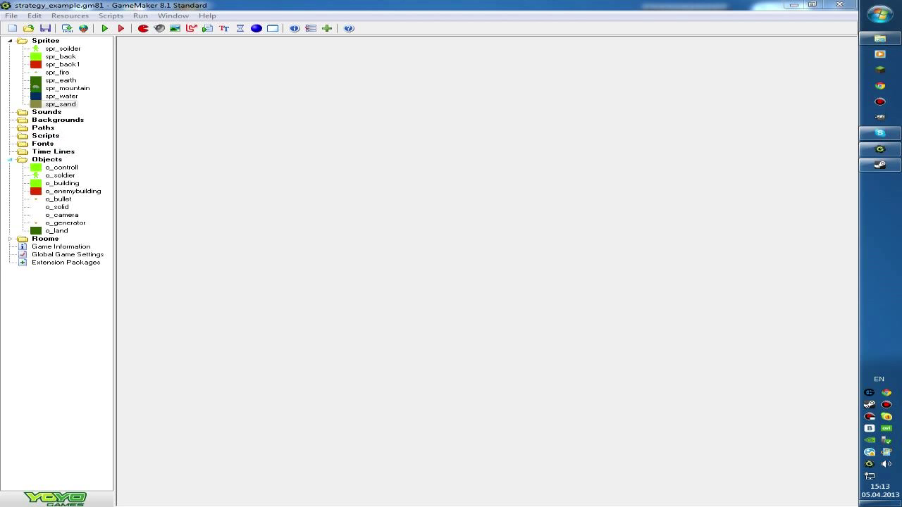
Collapse the Objects folder in the resource tree.
{"action": "double_click", "coordinate": [47, 159]}
{"action": "double_click", "coordinate": [47, 159]}
{"action": "double_click", "coordinate": [46, 159]}
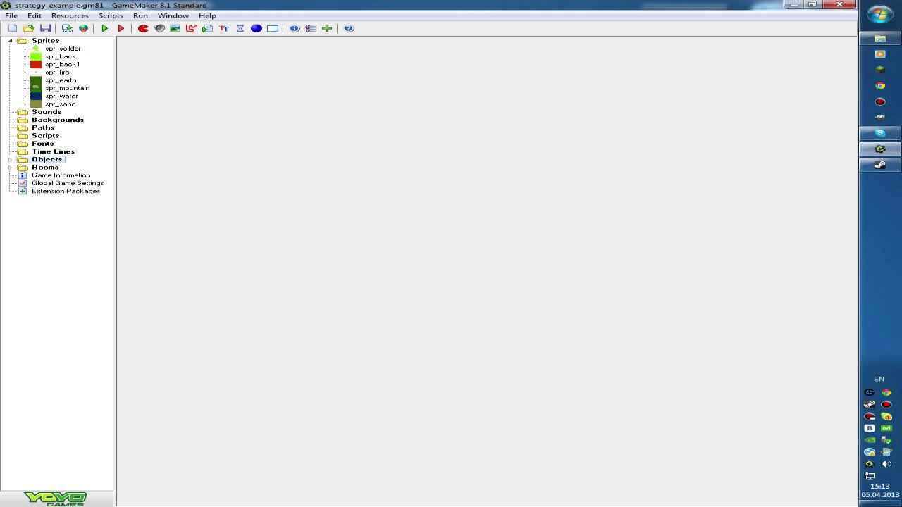
{"action": "left_click", "coordinate": [10, 159]}
{"action": "left_click", "coordinate": [10, 159]}
Open spr_soilder's Sprite Properties, showing a 32×32 sprite with origin 16,16.
{"action": "double_click", "coordinate": [63, 48]}
{"action": "left_click", "coordinate": [606, 92]}
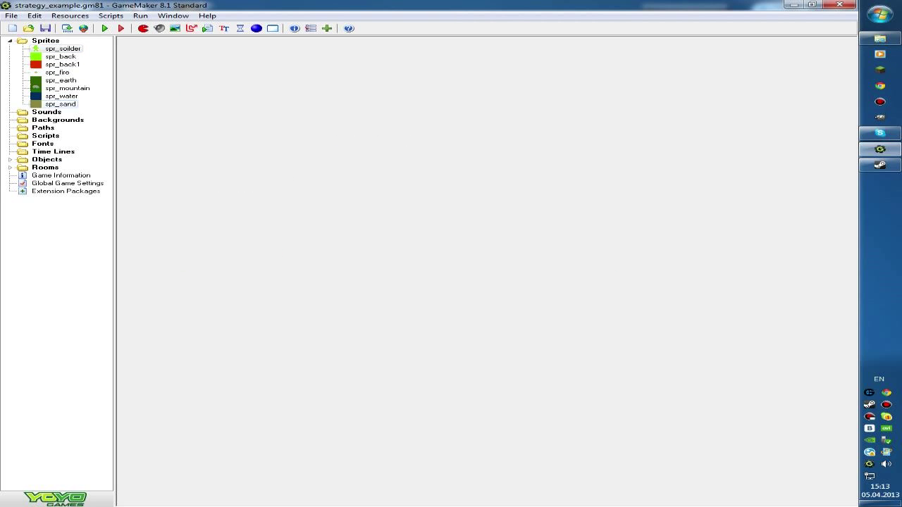
{"action": "left_click", "coordinate": [63, 48]}
{"action": "double_click", "coordinate": [62, 48]}
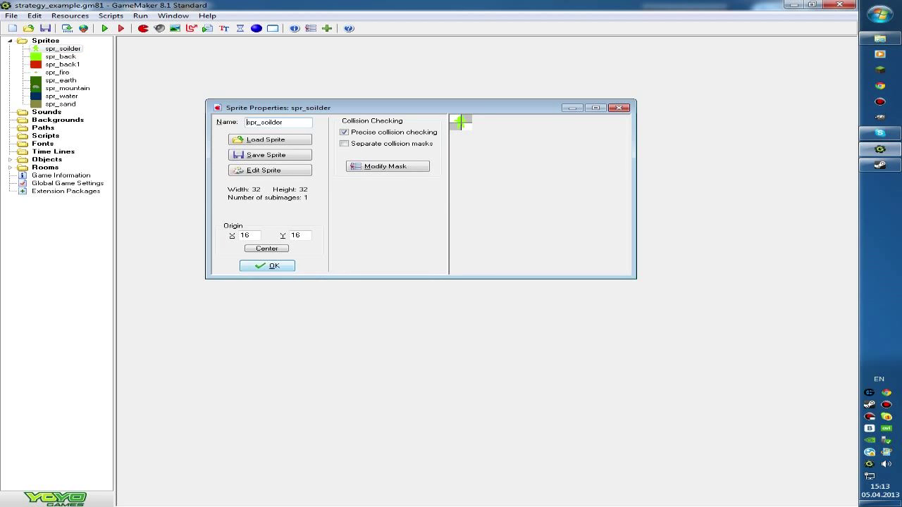
Close spr_soilder's properties and review spr_back's size and origin.
{"action": "left_click", "coordinate": [267, 266]}
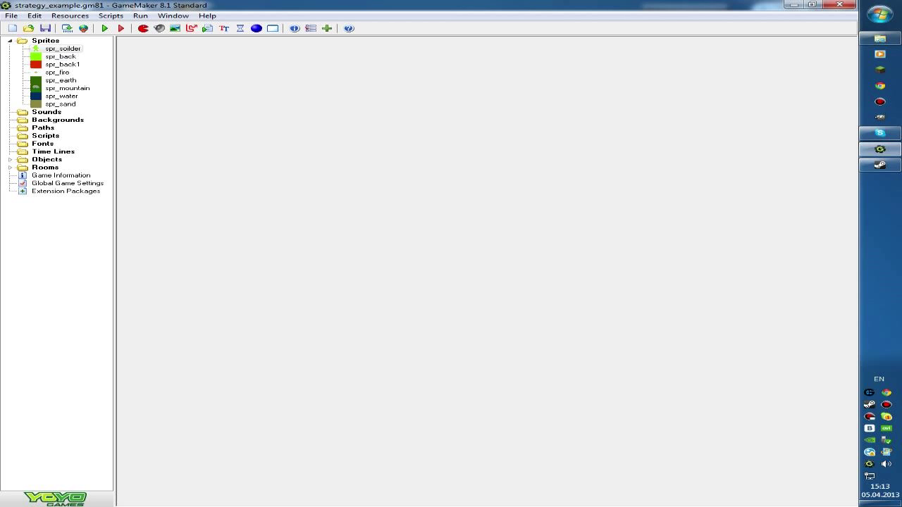
{"action": "double_click", "coordinate": [61, 56]}
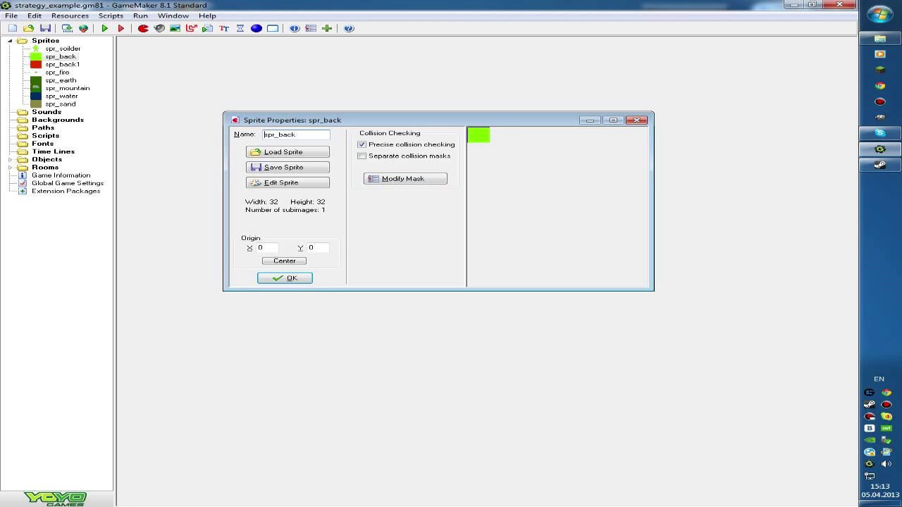
{"action": "left_click", "coordinate": [285, 278]}
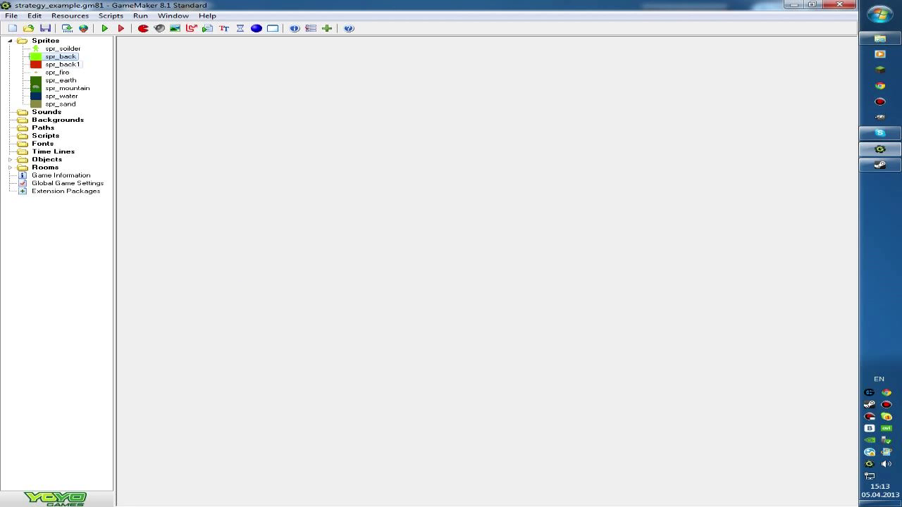
{"action": "left_click", "coordinate": [62, 65]}
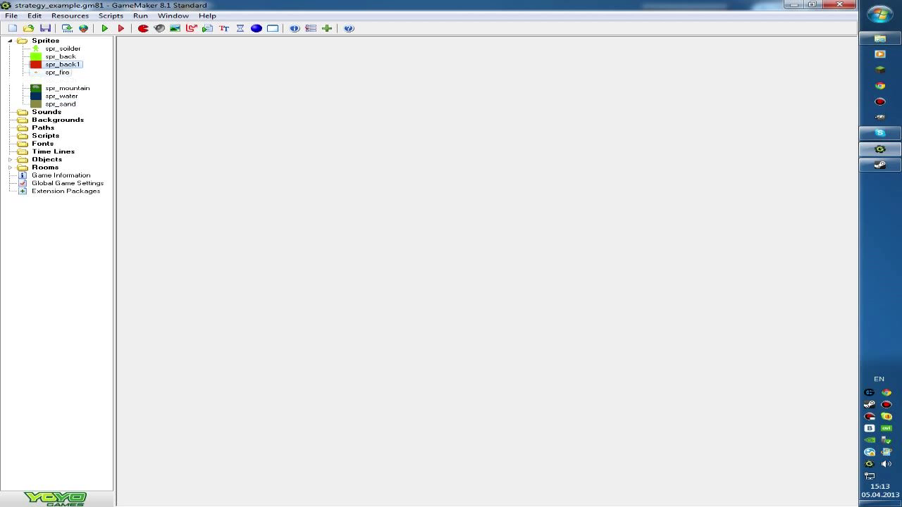
{"action": "left_click", "coordinate": [61, 56]}
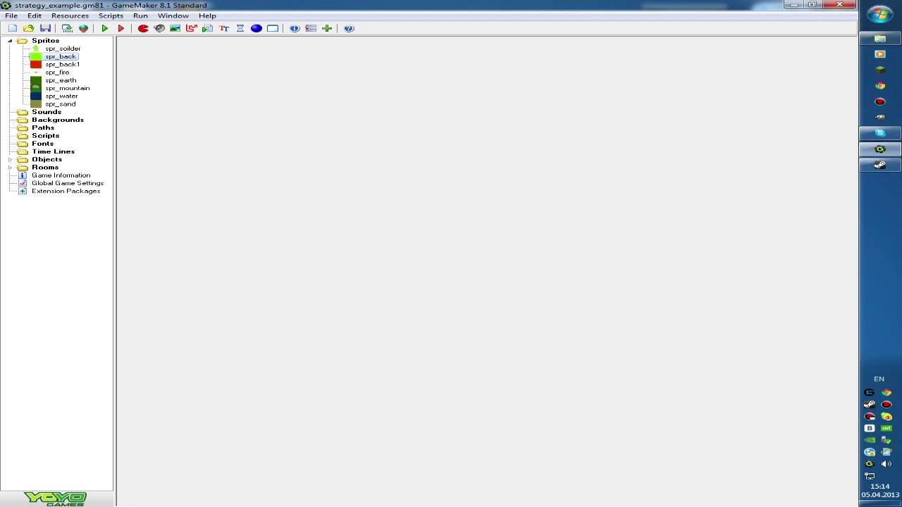
Toggle the Objects folder and review spr_fire's sprite properties.
{"action": "double_click", "coordinate": [46, 159]}
{"action": "double_click", "coordinate": [47, 160]}
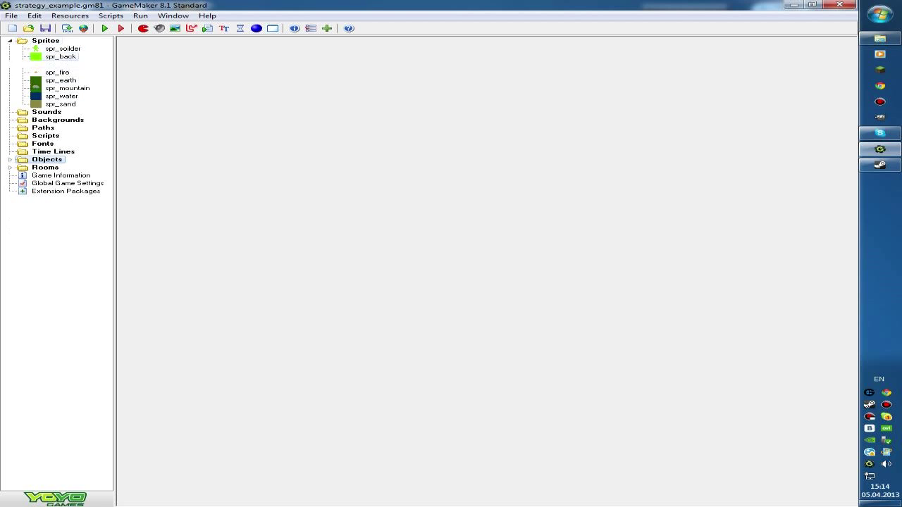
{"action": "left_click", "coordinate": [57, 72]}
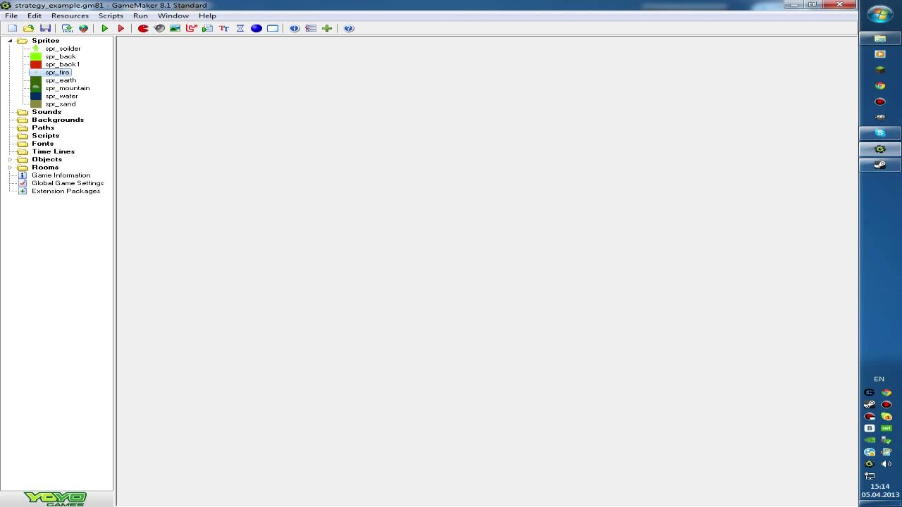
{"action": "double_click", "coordinate": [57, 72]}
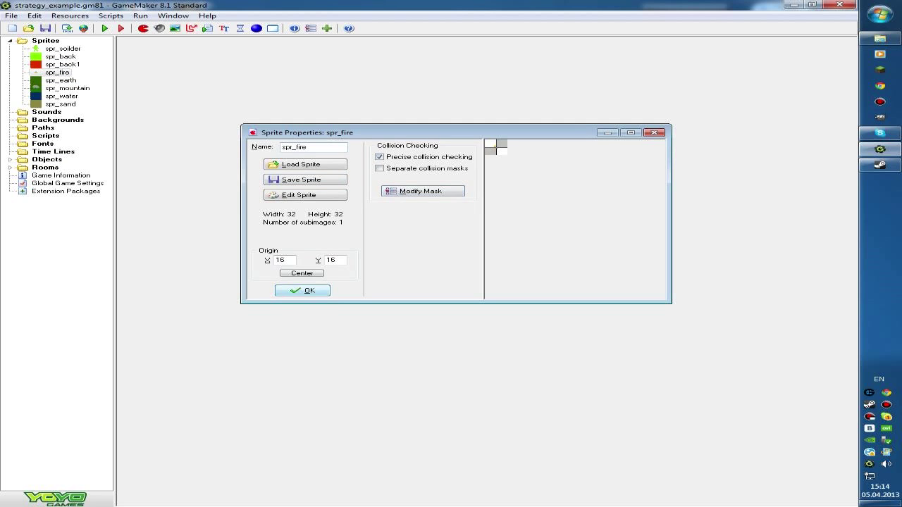
{"action": "key", "text": "Return"}
{"action": "left_click", "coordinate": [67, 88]}
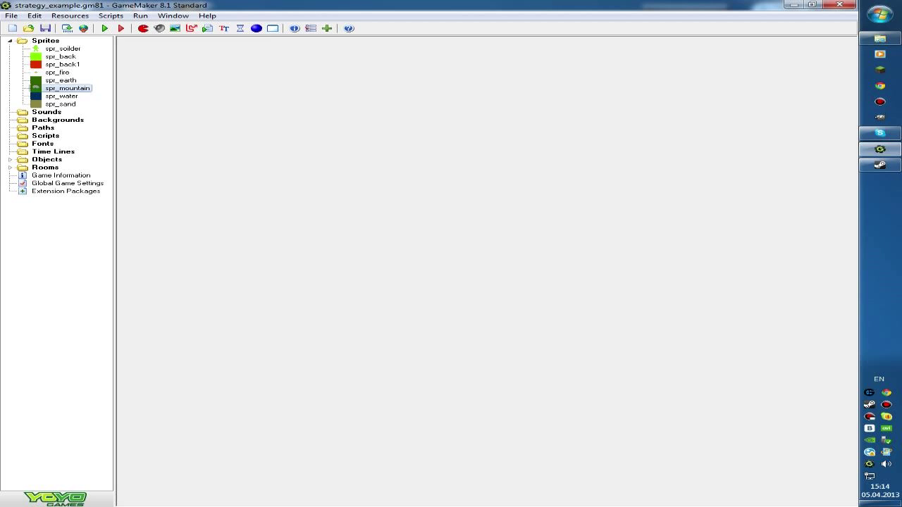
{"action": "left_click", "coordinate": [62, 64]}
{"action": "left_click", "coordinate": [58, 73]}
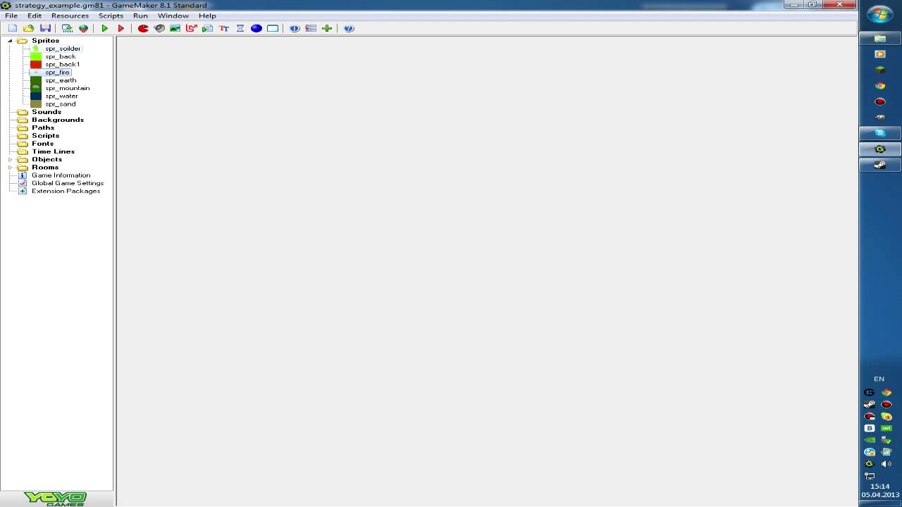
Check spr_earth, spr_mountain, spr_water and spr_sand: 64×64 terrain sprites with origin 32,32.
{"action": "double_click", "coordinate": [61, 81]}
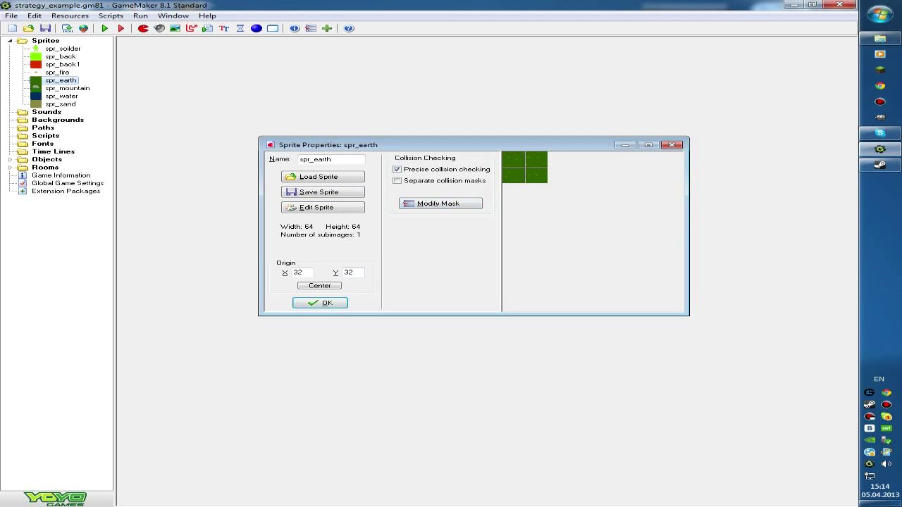
{"action": "key", "text": "Return"}
{"action": "double_click", "coordinate": [67, 89]}
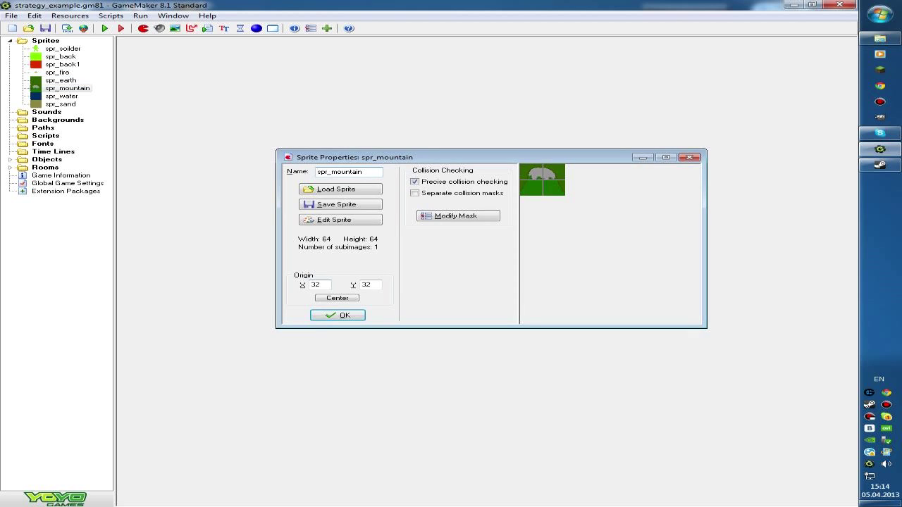
{"action": "key", "text": "Return"}
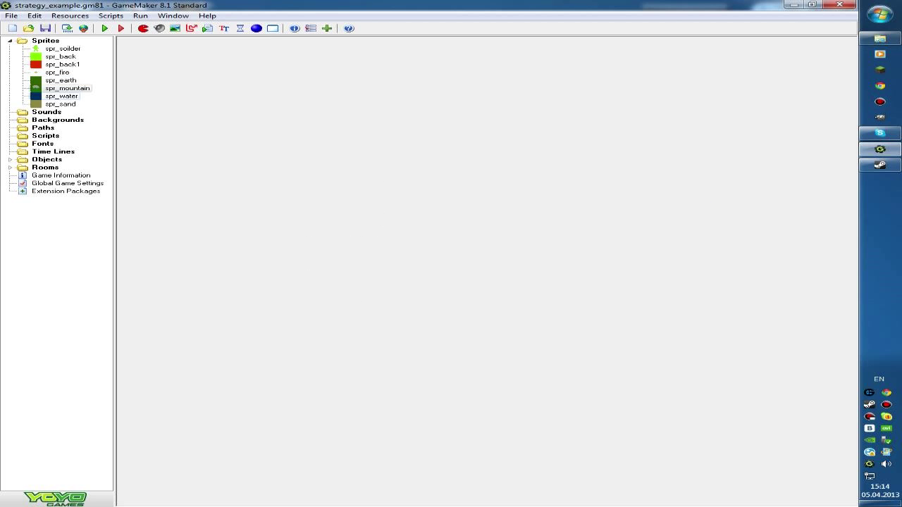
{"action": "double_click", "coordinate": [62, 96]}
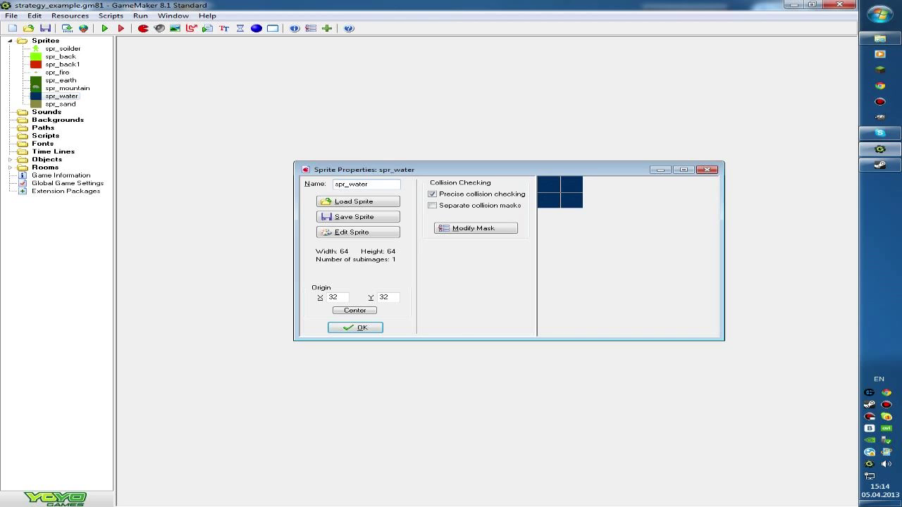
{"action": "key", "text": "Return"}
{"action": "double_click", "coordinate": [61, 103]}
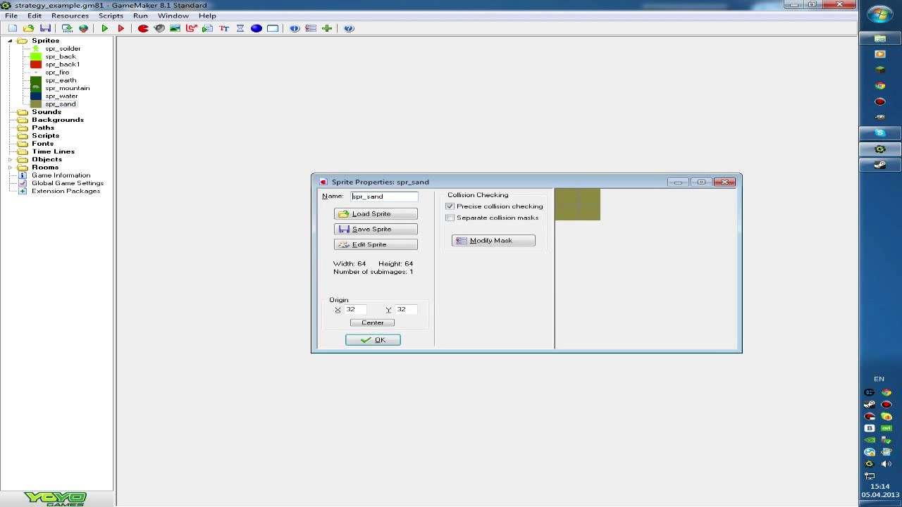
{"action": "key", "text": "Return"}
Run the game, restart it, and pan between the player base and enemy buildings.
{"action": "key", "text": "F5"}
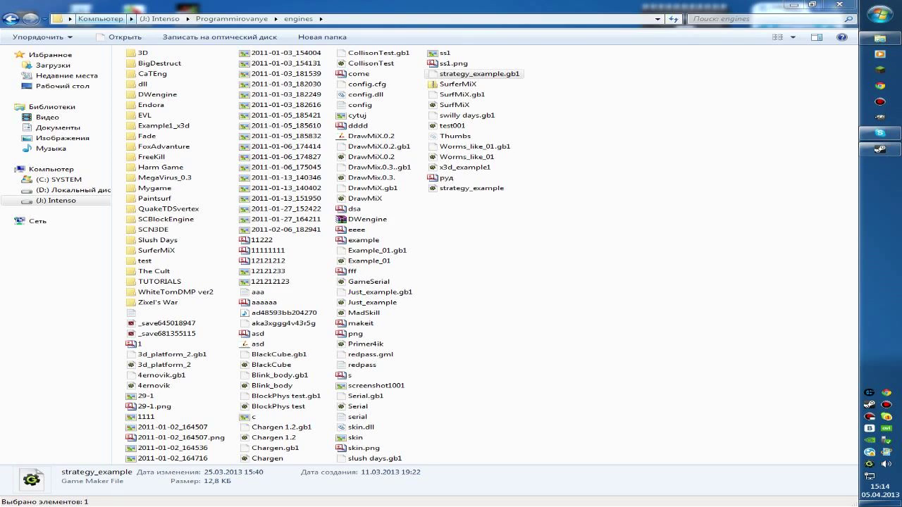
{"action": "key", "text": "Down"}
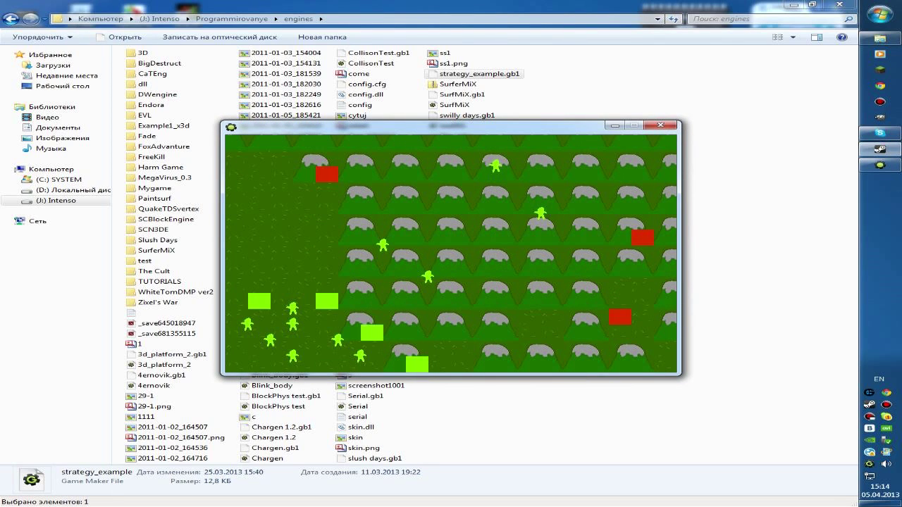
{"action": "key", "text": "Up"}
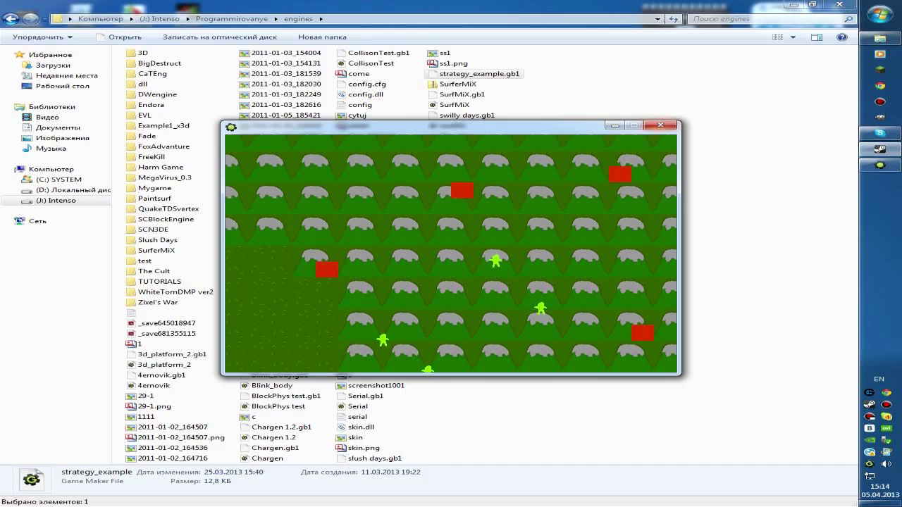
{"action": "key", "text": "Escape"}
{"action": "key", "text": "F5"}
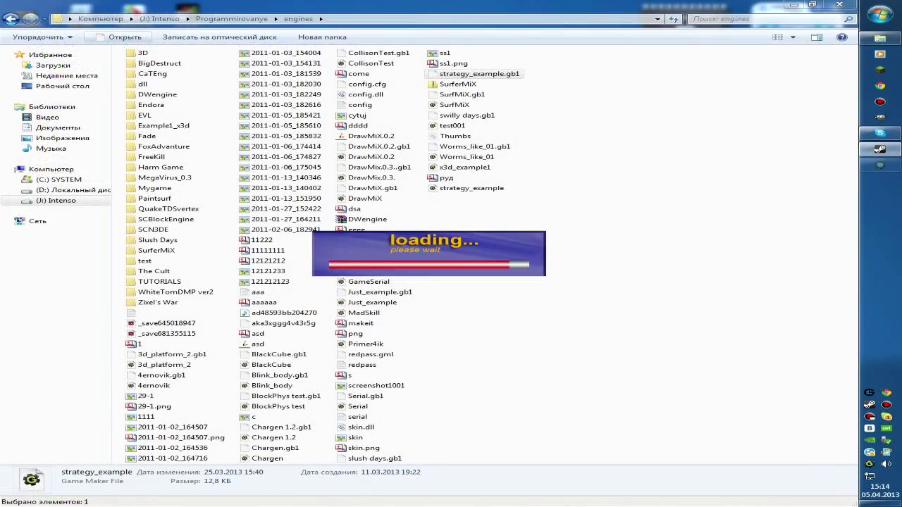
{"action": "key", "text": "Up"}
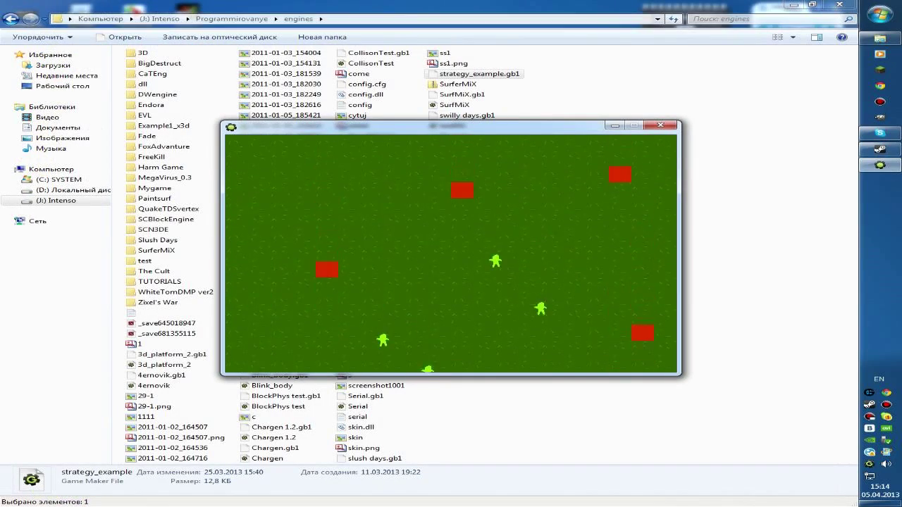
{"action": "key", "text": "Down"}
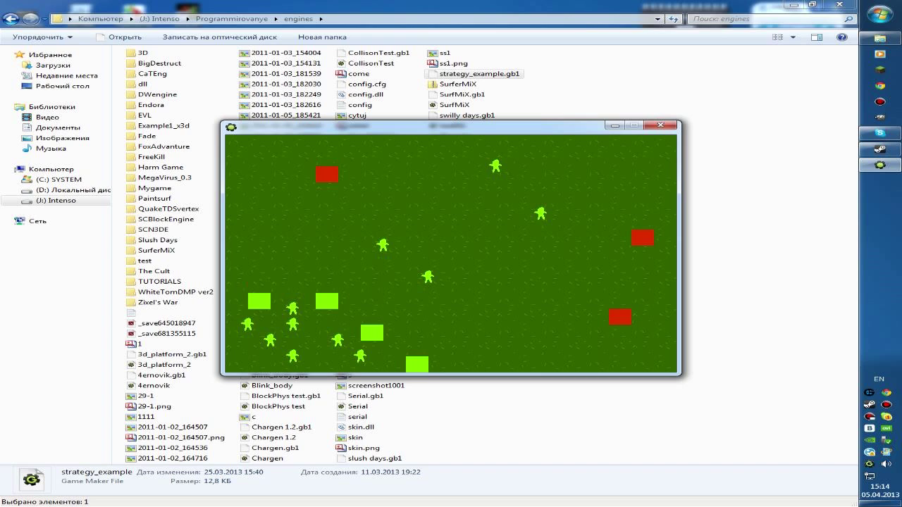
Box-select soldiers by the base and the three in the centre, watch the fight, then exit.
{"action": "left_click_drag", "start_coordinate": [247, 284], "coordinate": [350, 335]}
{"action": "key", "text": "Up"}
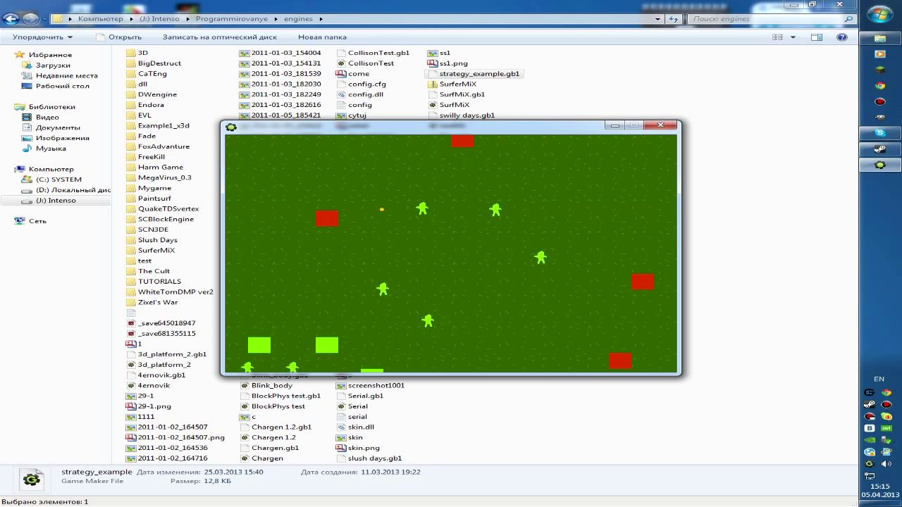
{"action": "key", "text": "Up"}
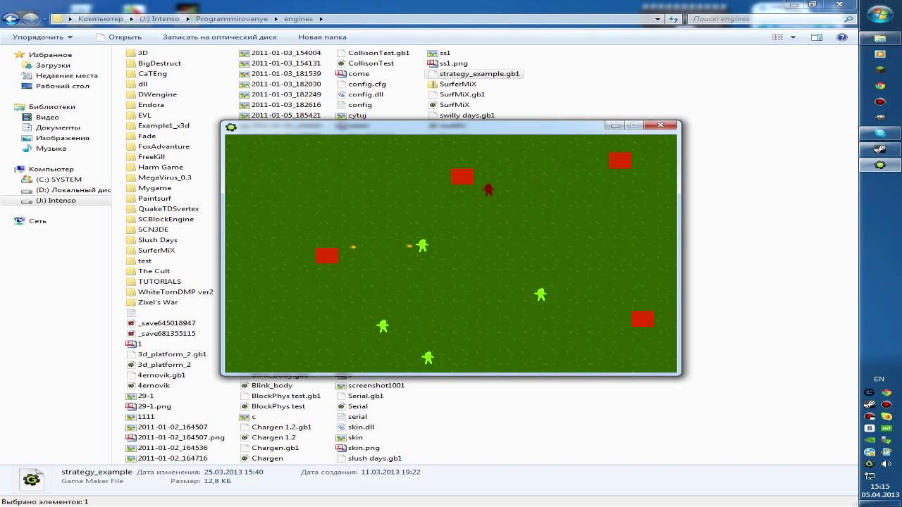
{"action": "key", "text": "Down"}
{"action": "key", "text": "Right"}
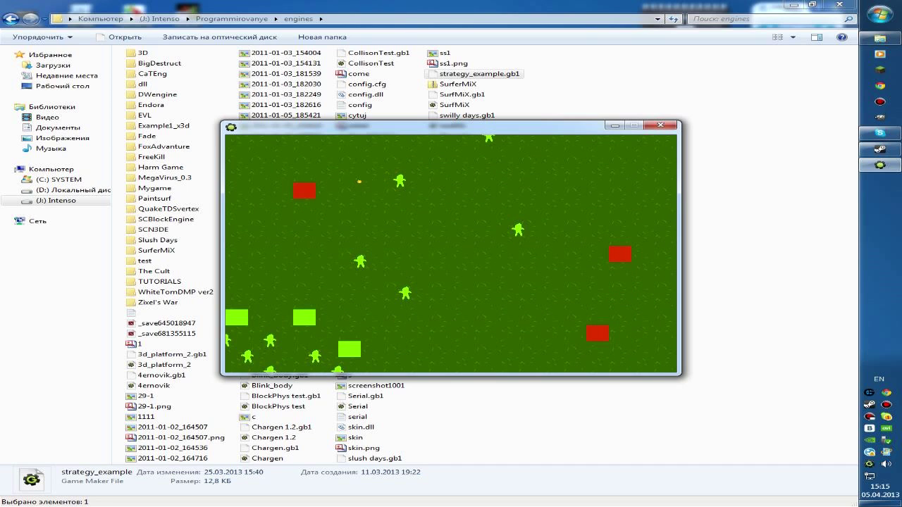
{"action": "left_click_drag", "start_coordinate": [303, 202], "coordinate": [536, 303]}
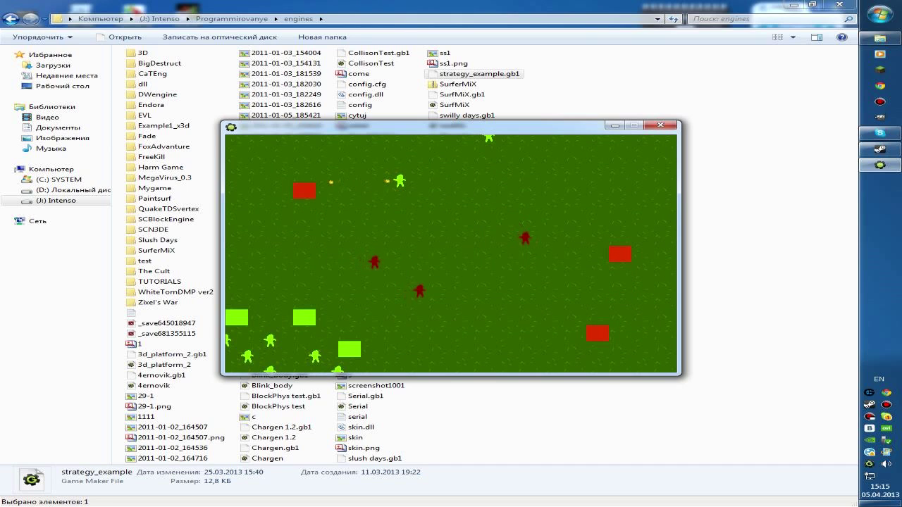
{"action": "key", "text": "Down"}
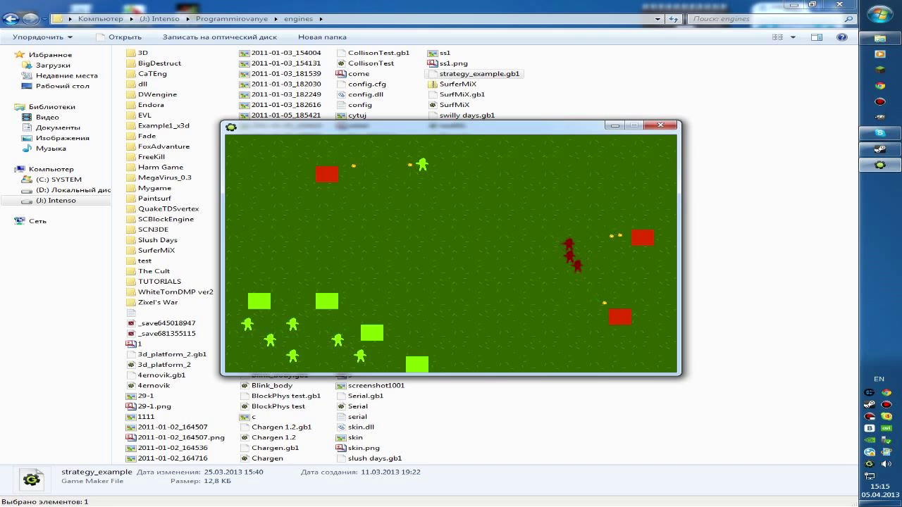
{"action": "key", "text": "Escape"}
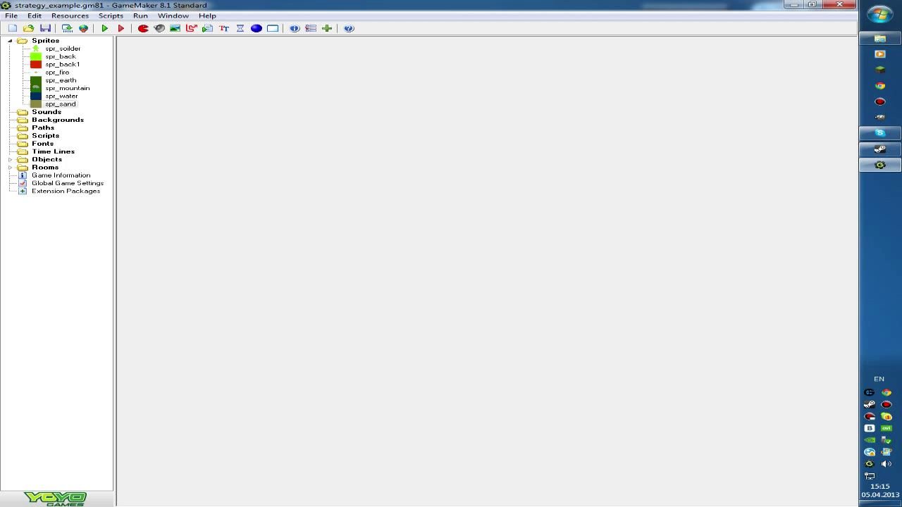
Expand Objects and open o_controll's Object Properties maximized.
{"action": "double_click", "coordinate": [47, 160]}
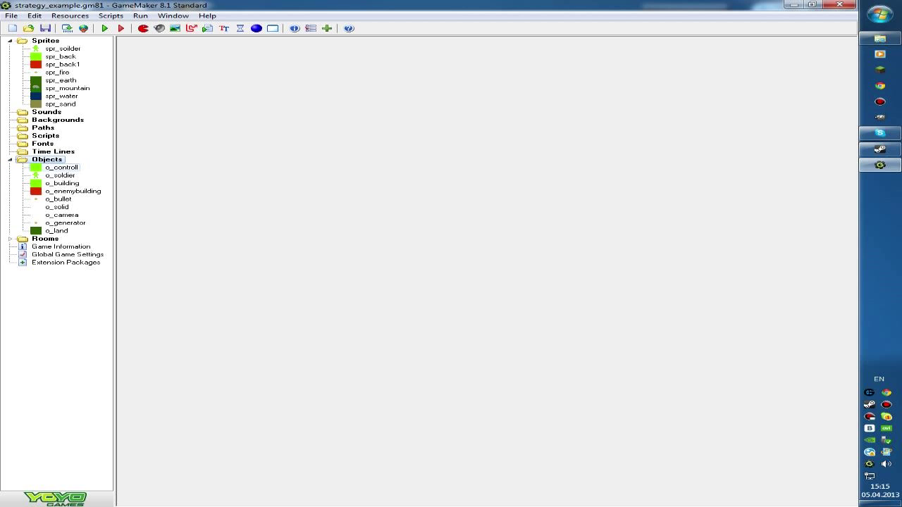
{"action": "double_click", "coordinate": [61, 167]}
{"action": "left_click_drag", "start_coordinate": [459, 191], "coordinate": [308, 117]}
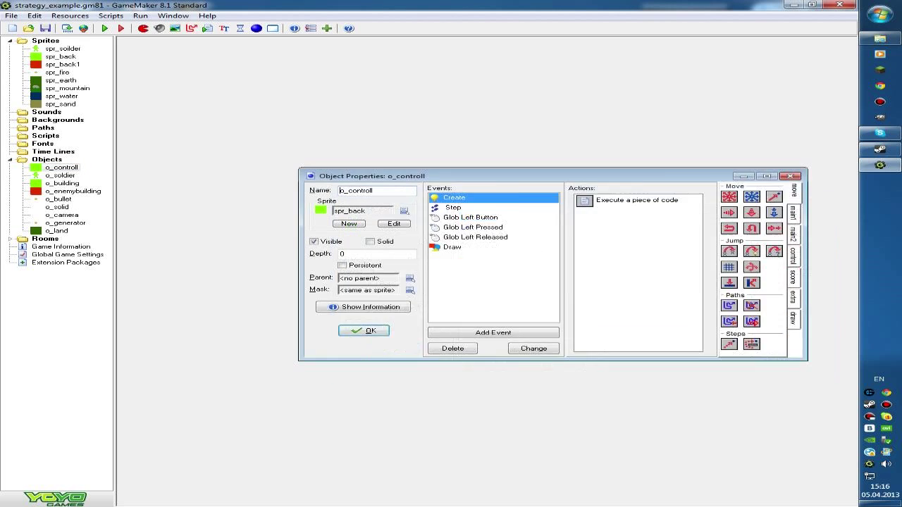
{"action": "double_click", "coordinate": [308, 117]}
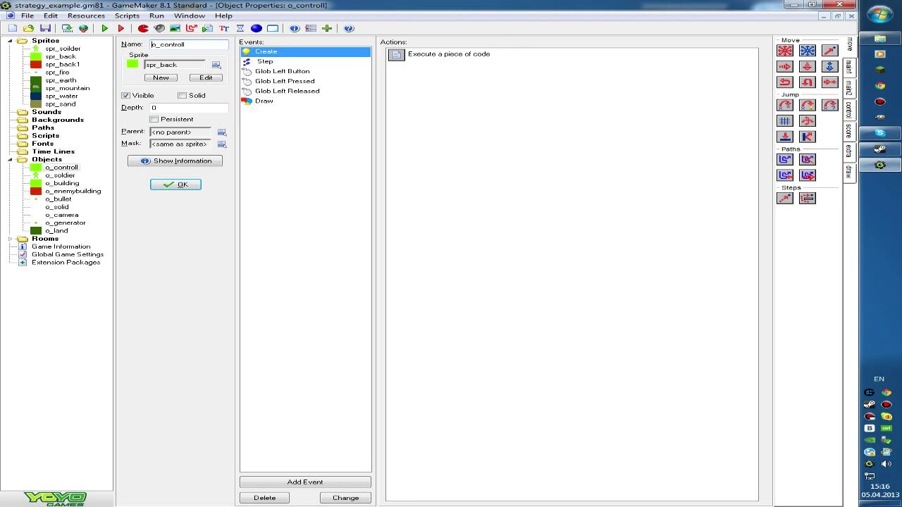
Check the object name and browse the sprite list, keeping spr_back as the sprite.
{"action": "key", "text": "shift+Home"}
{"action": "key", "text": "End"}
{"action": "left_click", "coordinate": [216, 65]}
{"action": "left_click", "coordinate": [216, 64]}
{"action": "left_click", "coordinate": [216, 64]}
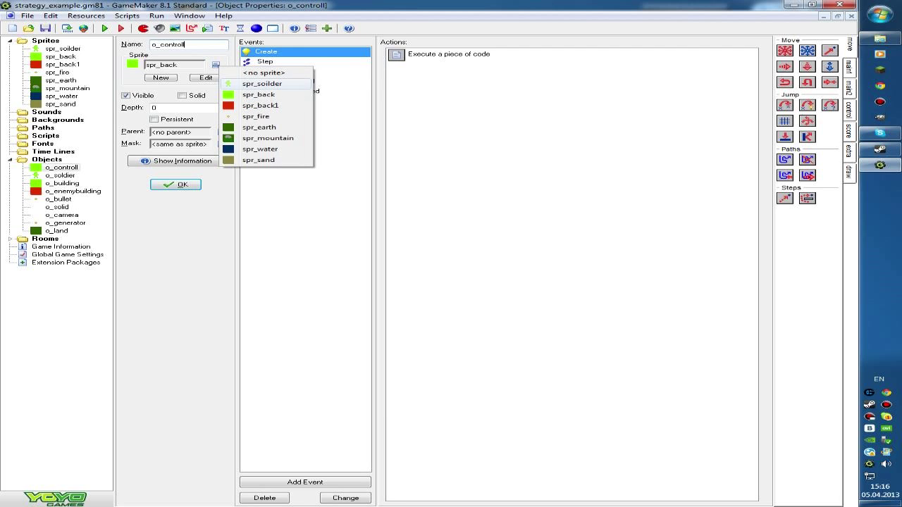
{"action": "key", "text": "Escape"}
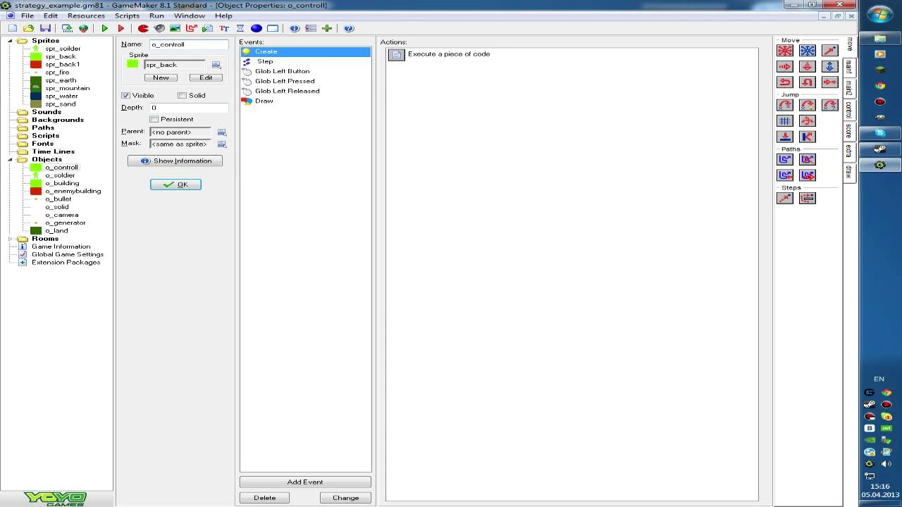
Open room0 from the Rooms folder, then switch back to o_controll's properties with Ctrl+Tab.
{"action": "left_click", "coordinate": [10, 238]}
{"action": "double_click", "coordinate": [55, 246]}
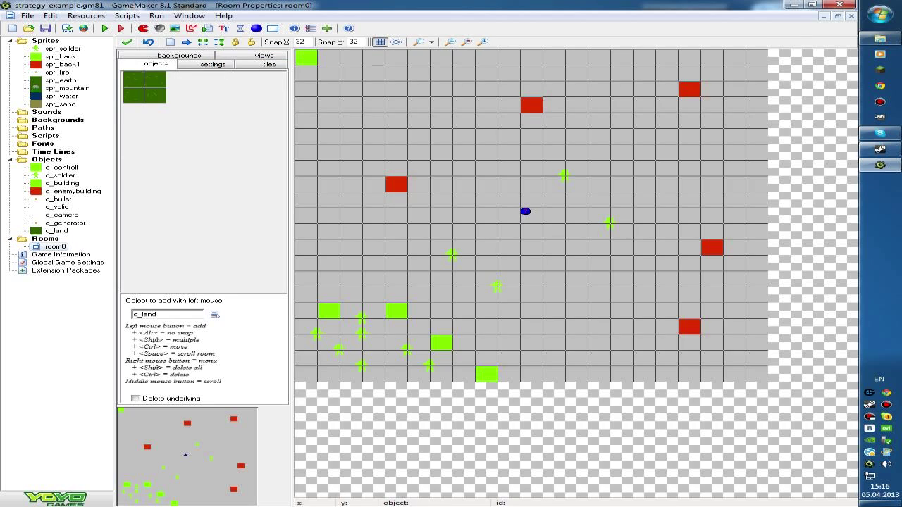
{"action": "key", "text": "ctrl+Tab"}
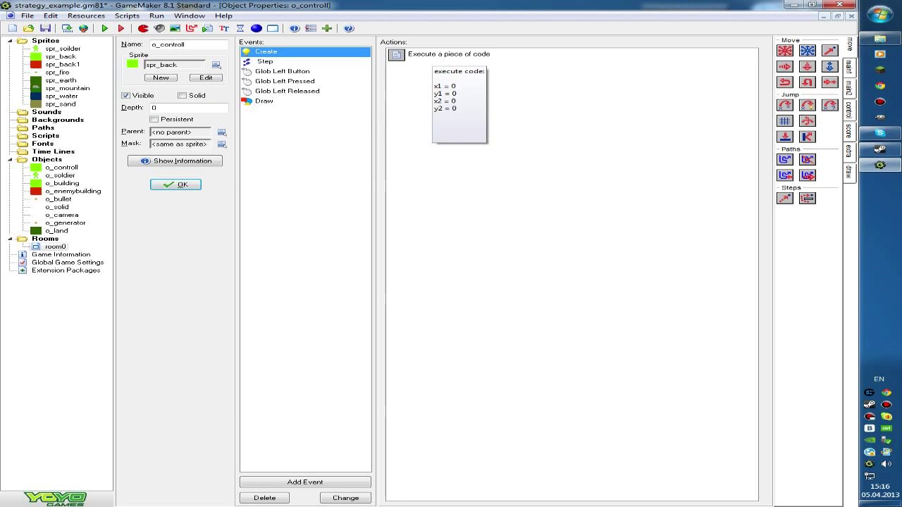
{"action": "double_click", "coordinate": [423, 55]}
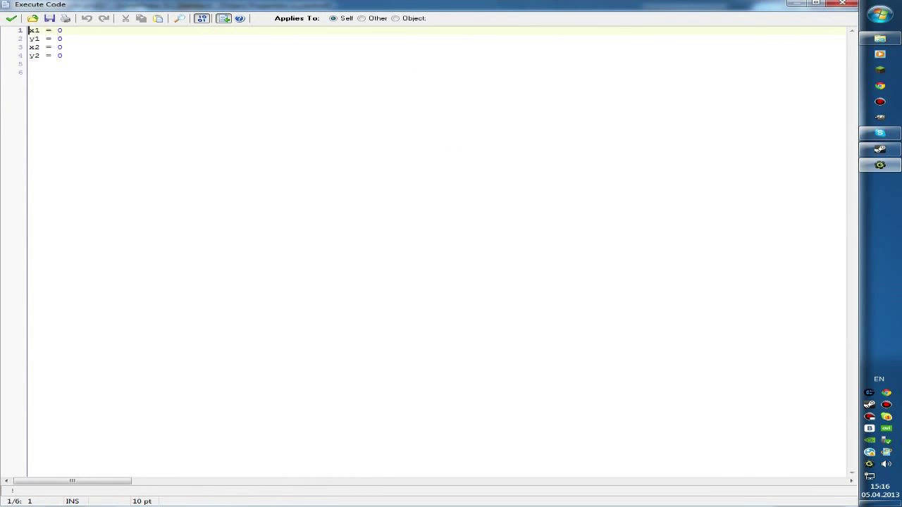
{"action": "key", "text": "shift+Down"}
{"action": "key", "text": "shift+Down"}
{"action": "key", "text": "shift+Down"}
{"action": "key", "text": "shift+Down"}
{"action": "key", "text": "ctrl+v"}
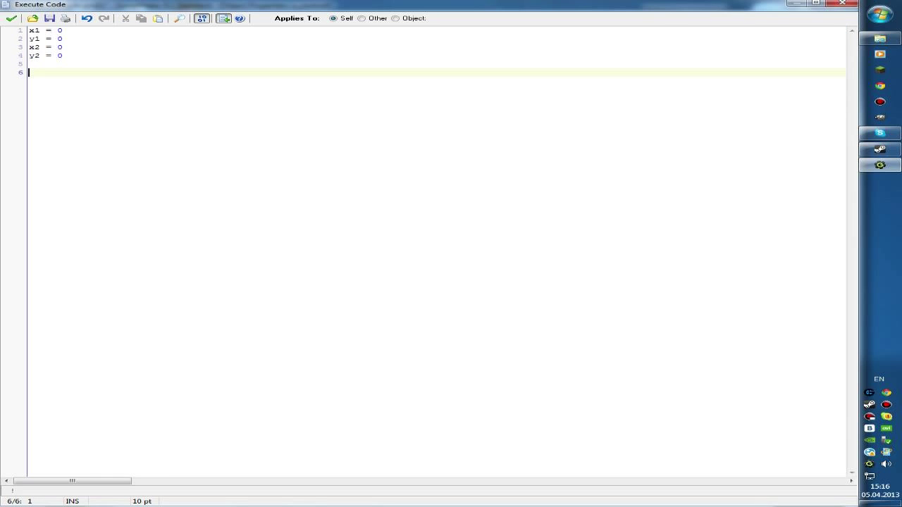
{"action": "left_click", "coordinate": [11, 18]}
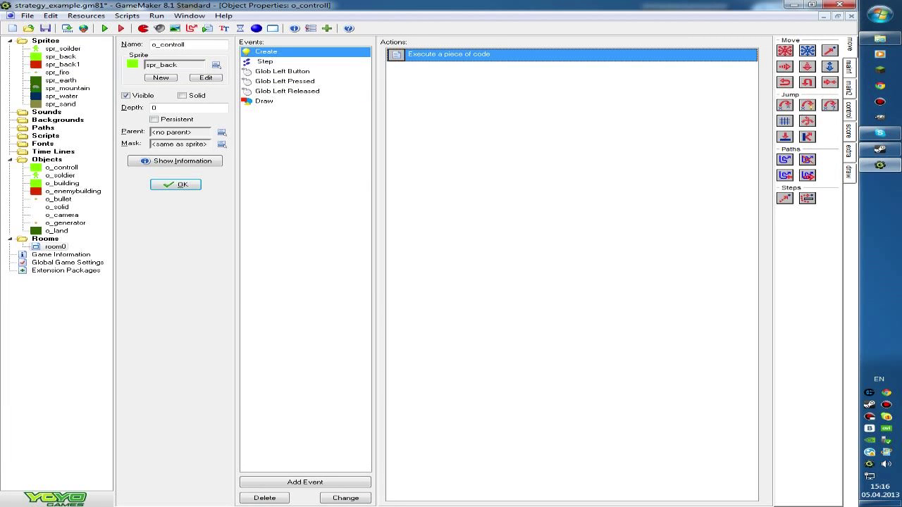
Delete the empty Step event from o_controll.
{"action": "left_click", "coordinate": [265, 61]}
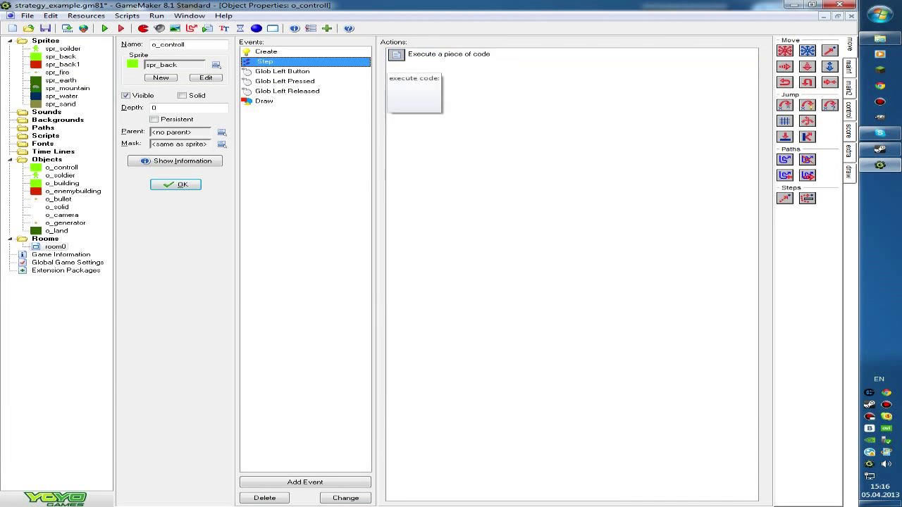
{"action": "double_click", "coordinate": [449, 54]}
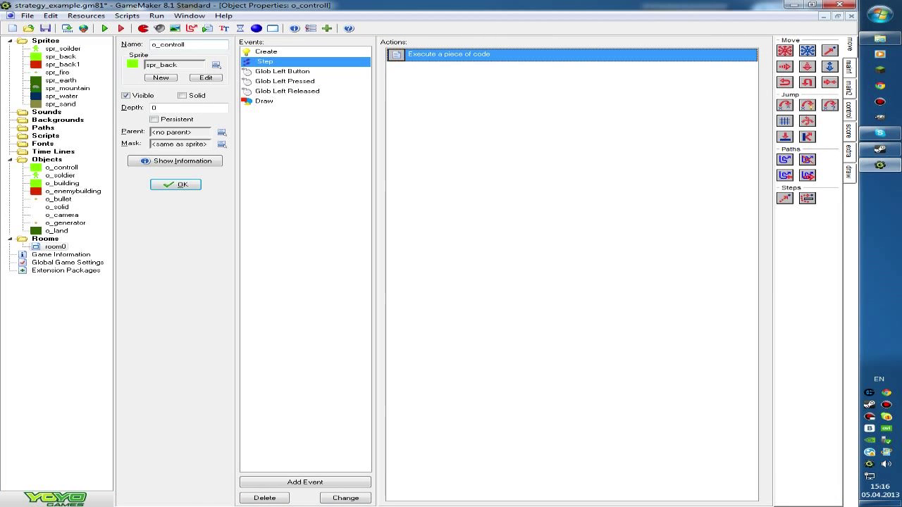
{"action": "left_click", "coordinate": [265, 499]}
{"action": "left_click", "coordinate": [459, 272]}
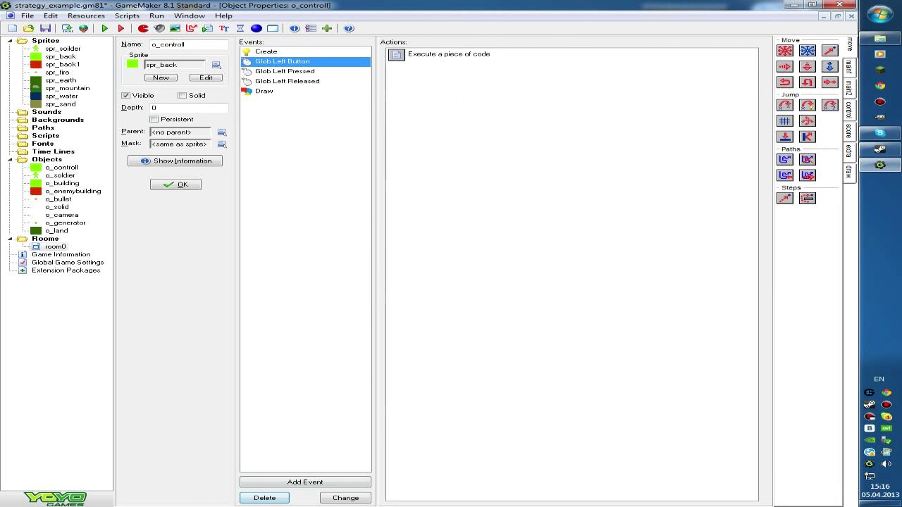
Look over the Glob Left Button options and Add Event mouse list, then open the Glob Left Button code.
{"action": "mouse_move", "coordinate": [409, 56]}
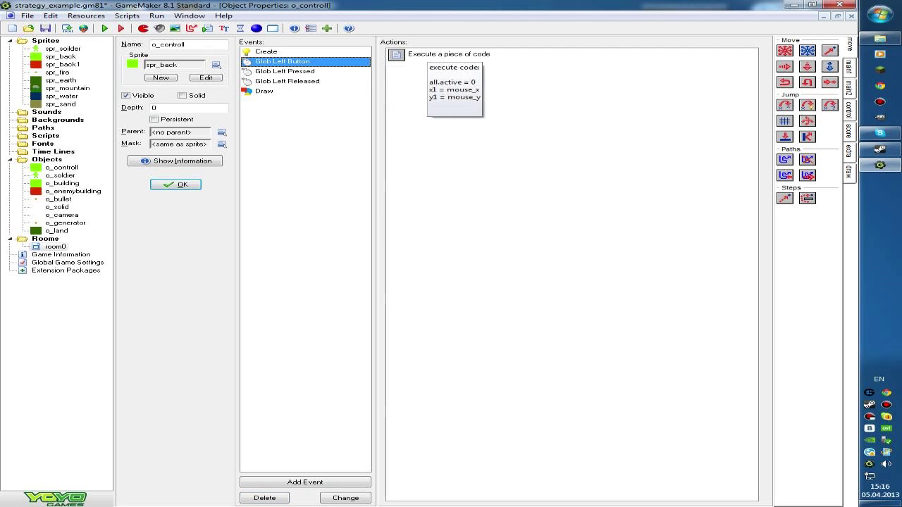
{"action": "right_click", "coordinate": [279, 63]}
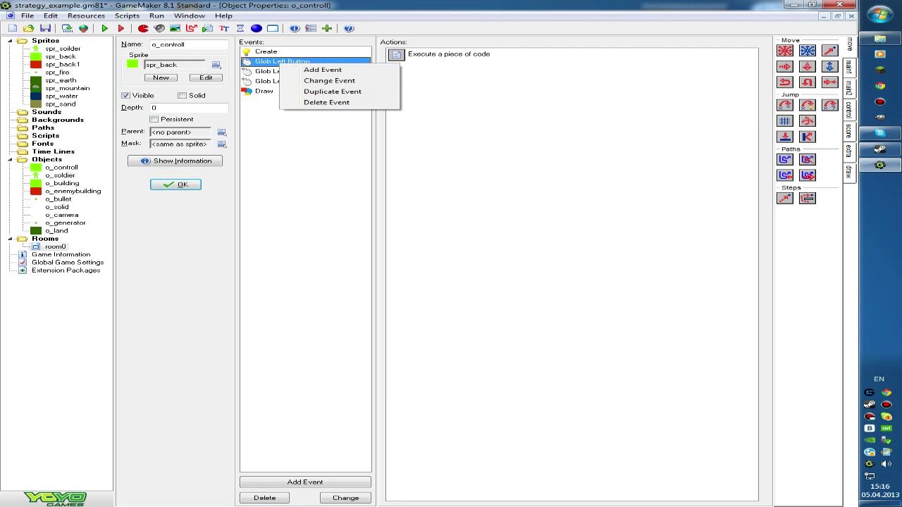
{"action": "key", "text": "Escape"}
{"action": "left_click", "coordinate": [304, 482]}
{"action": "left_click", "coordinate": [463, 209]}
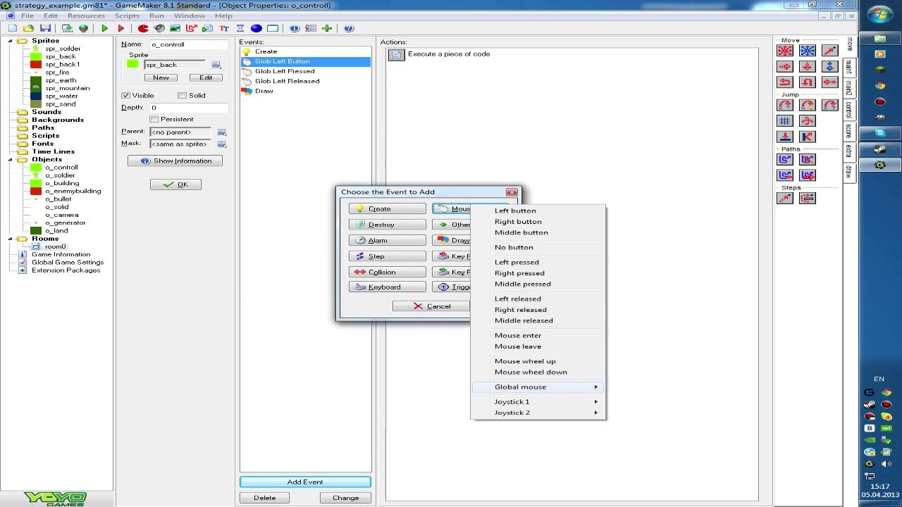
{"action": "mouse_move", "coordinate": [536, 387]}
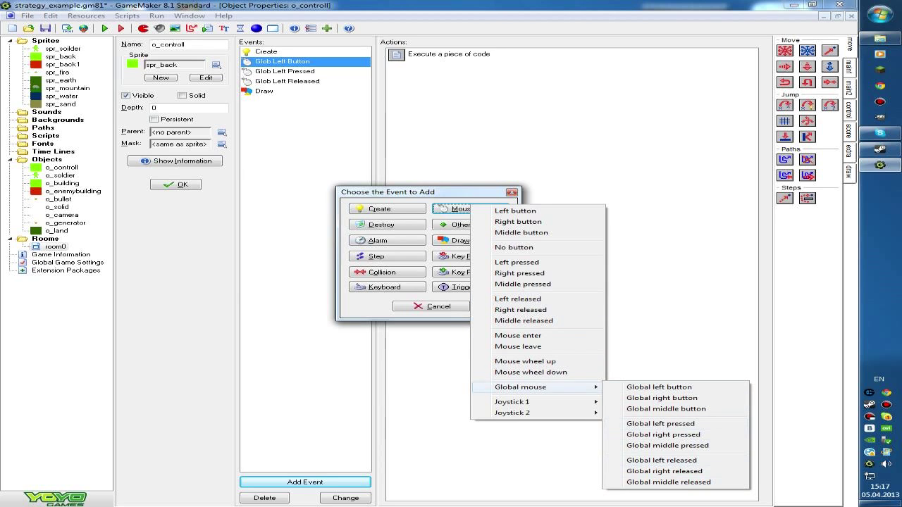
{"action": "key", "text": "Escape"}
{"action": "key", "text": "Escape"}
{"action": "key", "text": "Escape"}
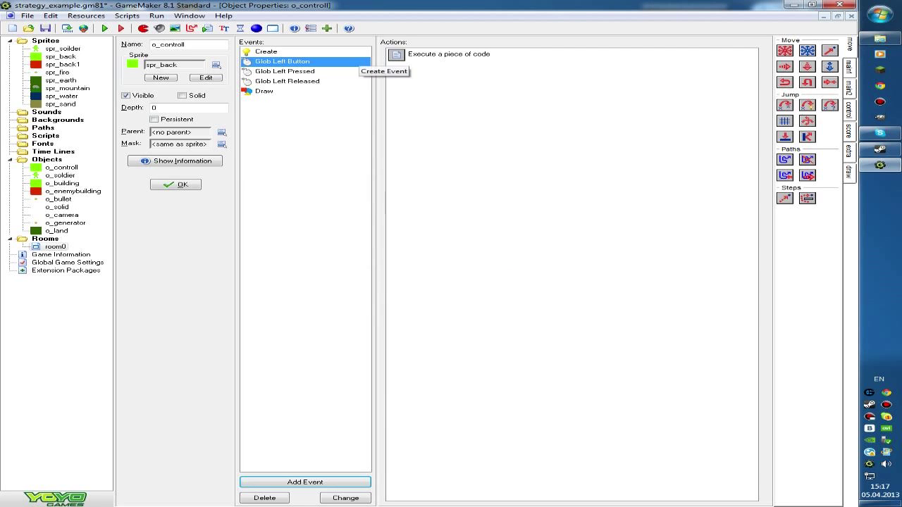
{"action": "mouse_move", "coordinate": [397, 55]}
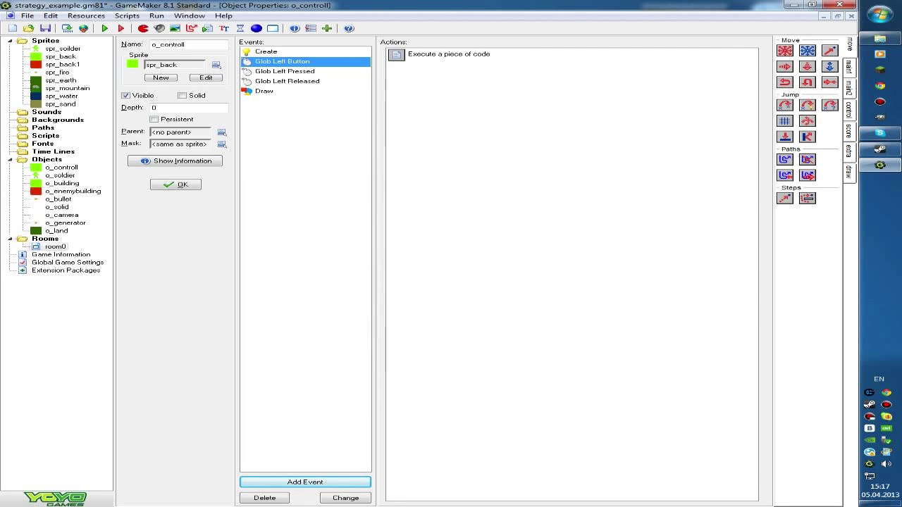
{"action": "double_click", "coordinate": [398, 54]}
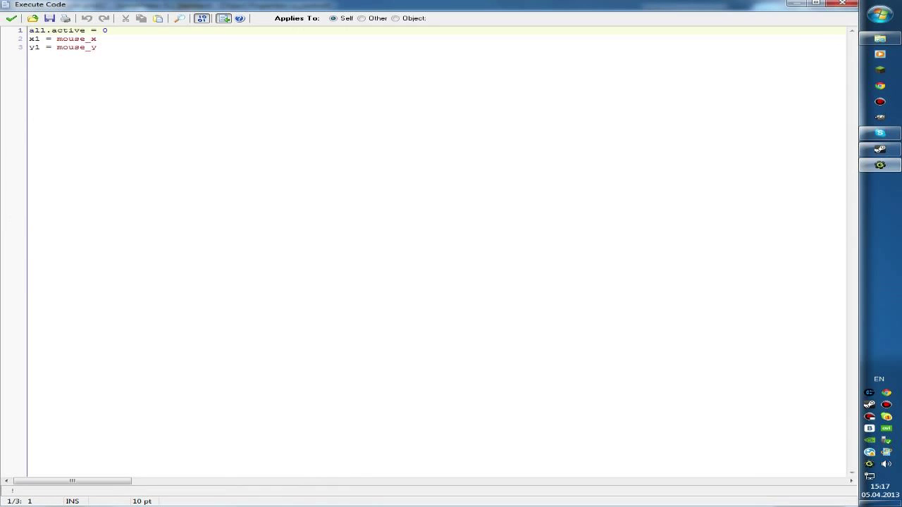
Close the left-button code, glance at o_soldier's Create code, and close both object windows.
{"action": "key", "text": "shift+End"}
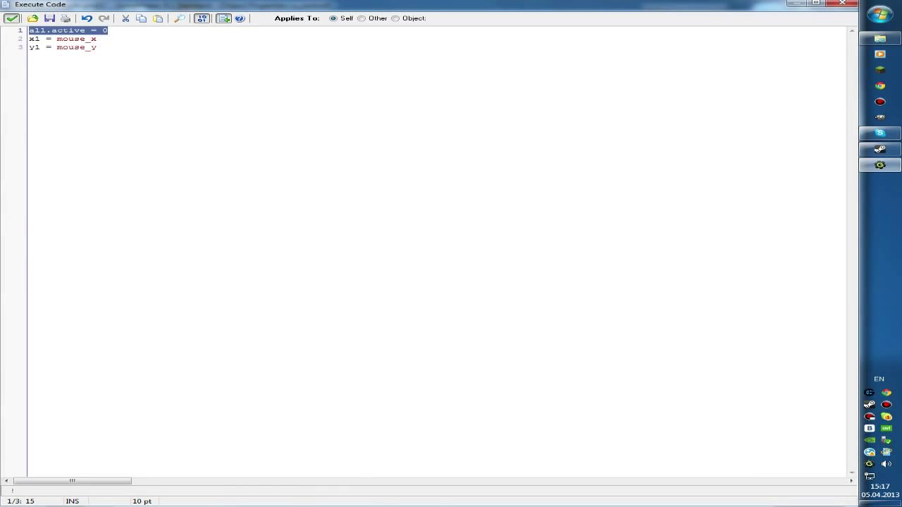
{"action": "left_click", "coordinate": [12, 19]}
{"action": "double_click", "coordinate": [60, 175]}
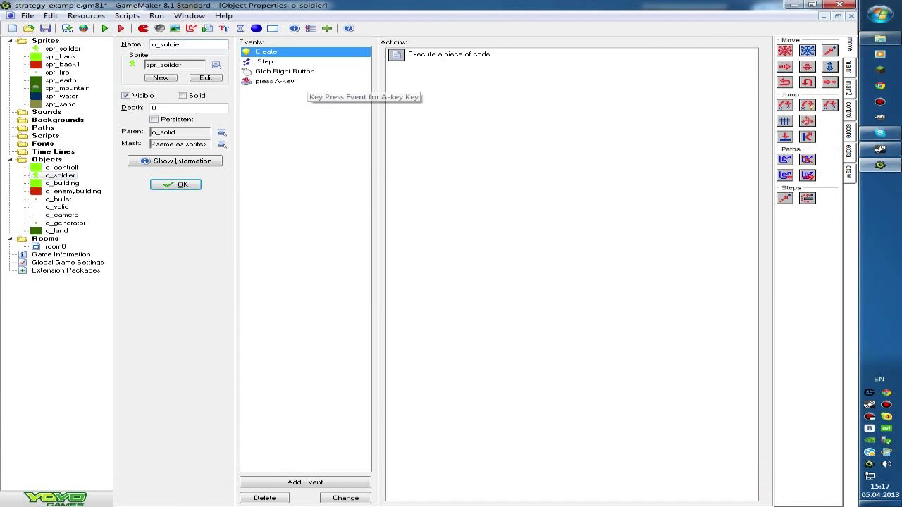
{"action": "double_click", "coordinate": [437, 54]}
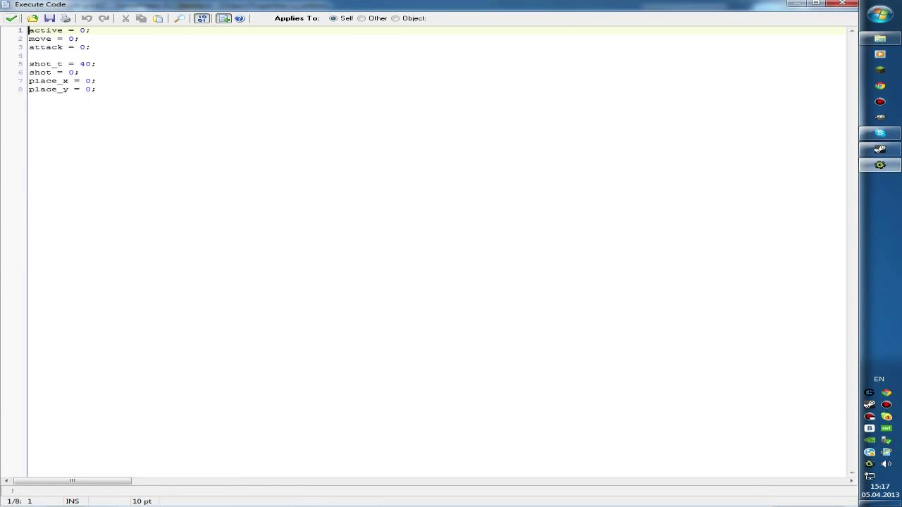
{"action": "left_click", "coordinate": [11, 19]}
{"action": "left_click", "coordinate": [176, 185]}
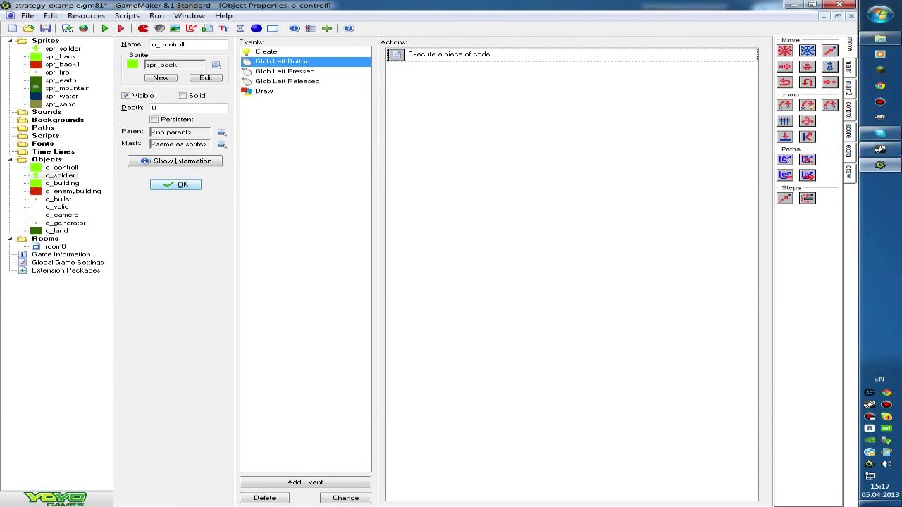
{"action": "left_click", "coordinate": [177, 185]}
Reopen o_controll's Glob Left Button code and undo the accidental move, restoring all.active = 0.
{"action": "double_click", "coordinate": [61, 167]}
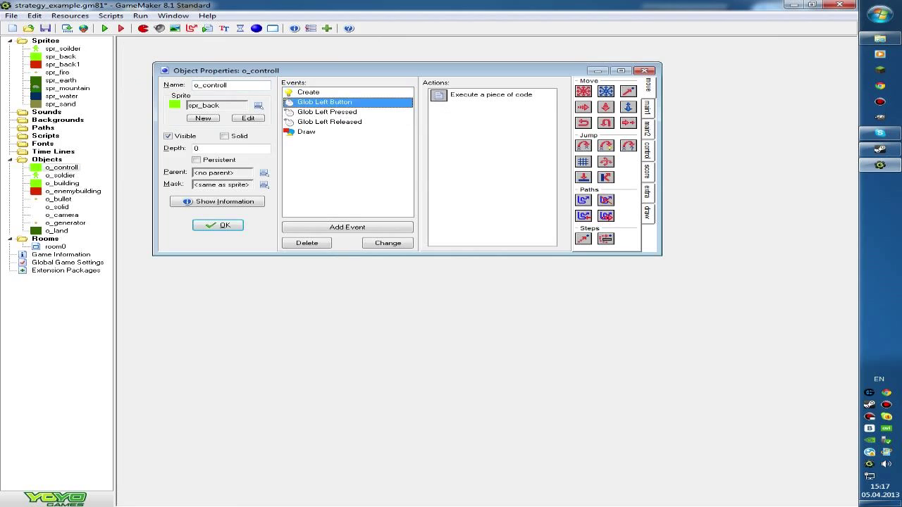
{"action": "double_click", "coordinate": [491, 94]}
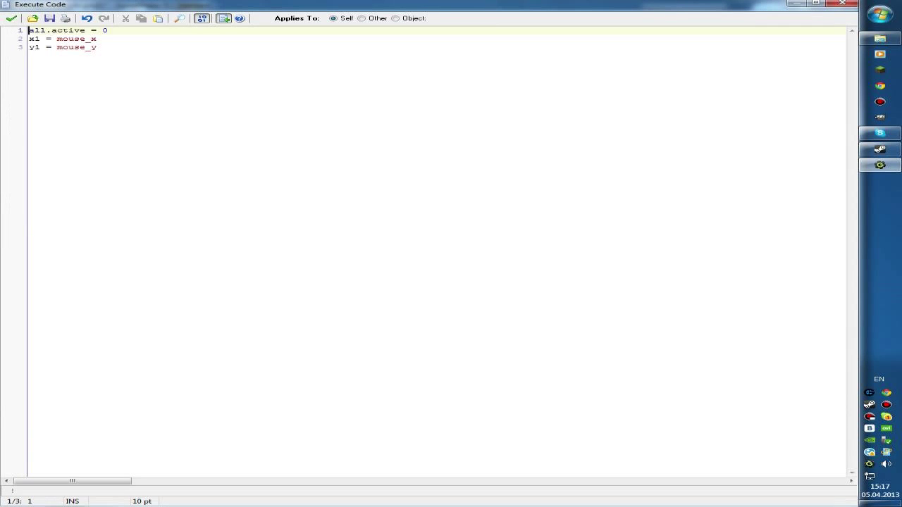
{"action": "left_click_drag", "start_coordinate": [28, 30], "coordinate": [108, 30]}
{"action": "left_click", "coordinate": [108, 30]}
{"action": "double_click", "coordinate": [36, 30]}
{"action": "left_click_drag", "start_coordinate": [36, 30], "coordinate": [51, 31]}
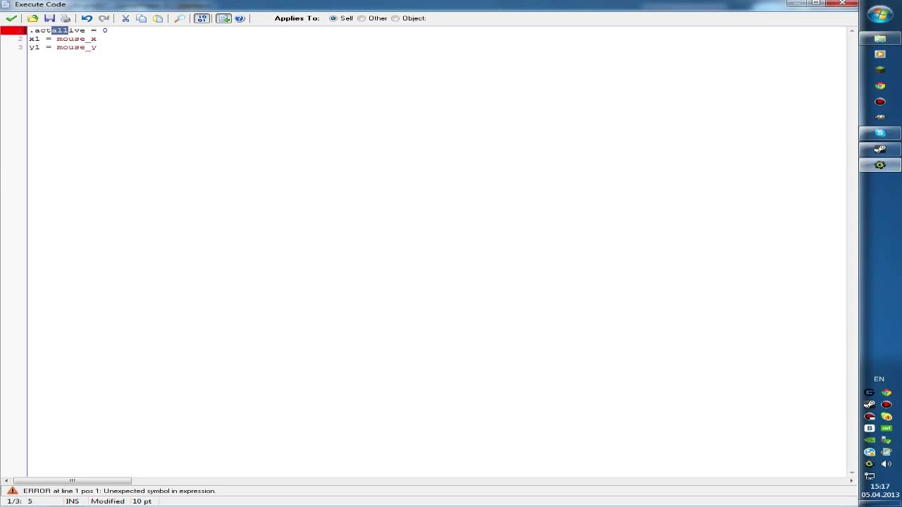
{"action": "key", "text": "ctrl+z"}
{"action": "left_click", "coordinate": [97, 38]}
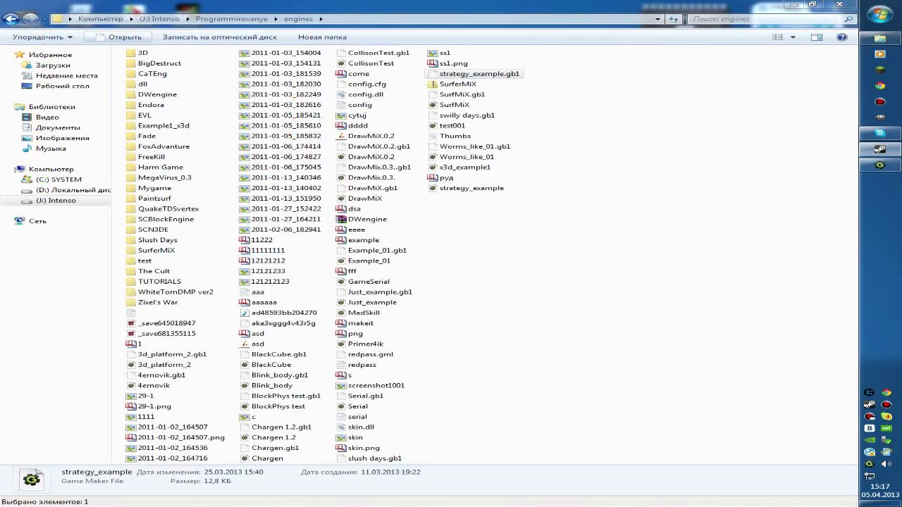
Draw red drag-selection boxes over the soldiers, then exit the game with Esc.
{"action": "mouse_move", "coordinate": [440, 253]}
{"action": "left_mouse_down"}
{"action": "mouse_move", "coordinate": [417, 244]}
{"action": "mouse_move", "coordinate": [422, 267]}
{"action": "left_mouse_up"}
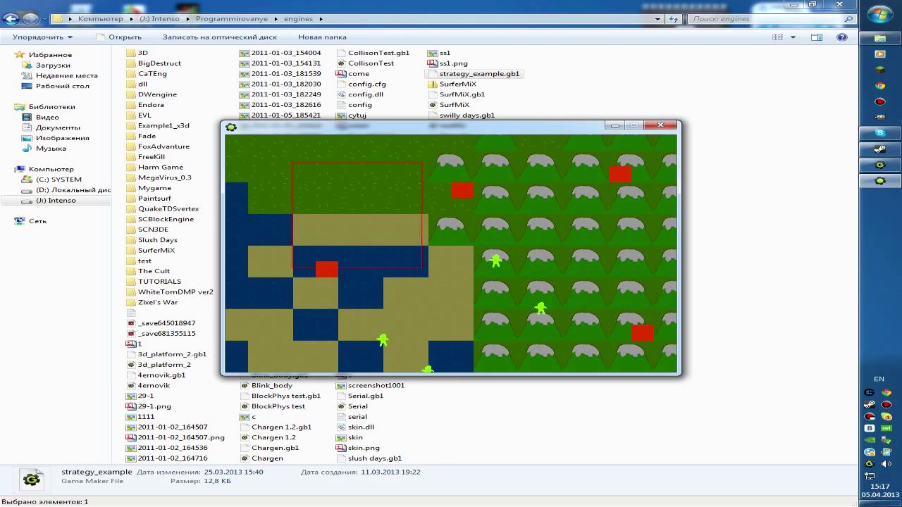
{"action": "mouse_move", "coordinate": [421, 268]}
{"action": "left_mouse_down"}
{"action": "mouse_move", "coordinate": [393, 221]}
{"action": "mouse_move", "coordinate": [292, 165]}
{"action": "mouse_move", "coordinate": [496, 287]}
{"action": "left_mouse_up"}
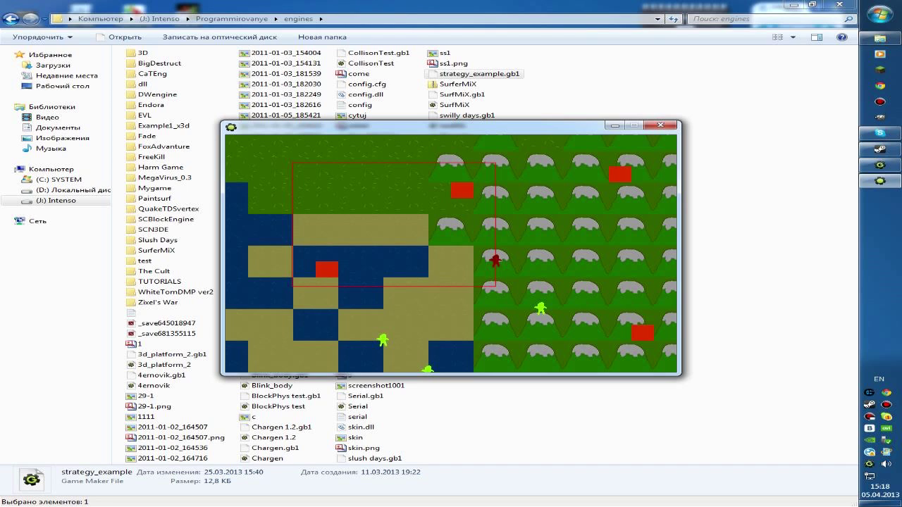
{"action": "left_click_drag", "start_coordinate": [496, 286], "coordinate": [549, 327]}
{"action": "key", "text": "Escape"}
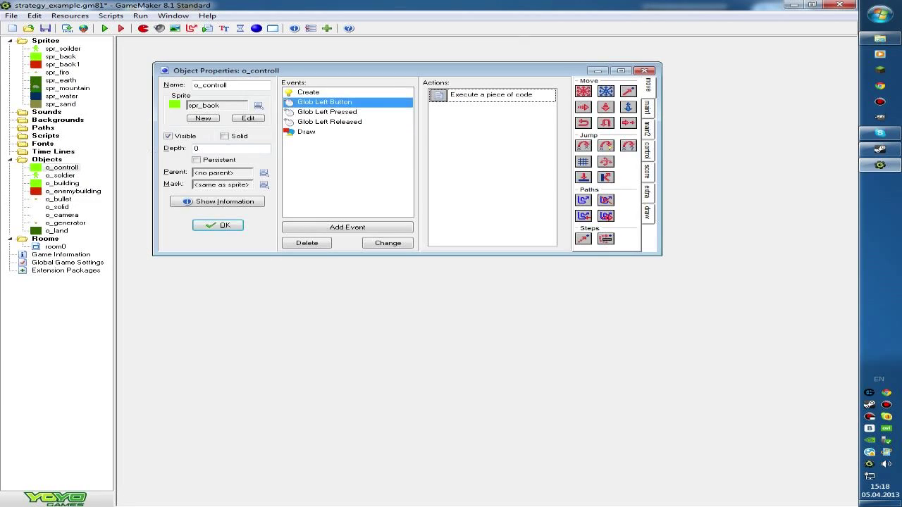
{"action": "left_click", "coordinate": [327, 112]}
{"action": "double_click", "coordinate": [465, 96]}
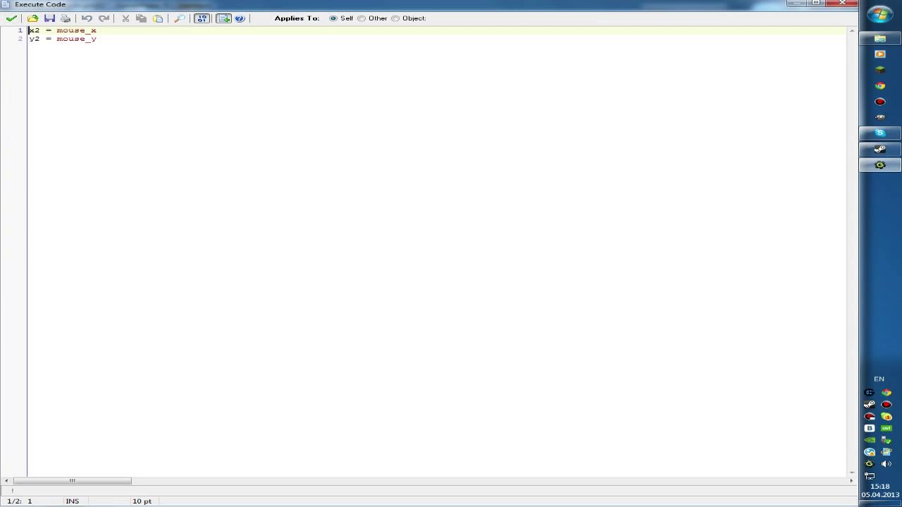
{"action": "key", "text": "shift+Down"}
{"action": "key", "text": "ctrl+x"}
{"action": "key", "text": "ctrl+v"}
{"action": "key", "text": "Escape"}
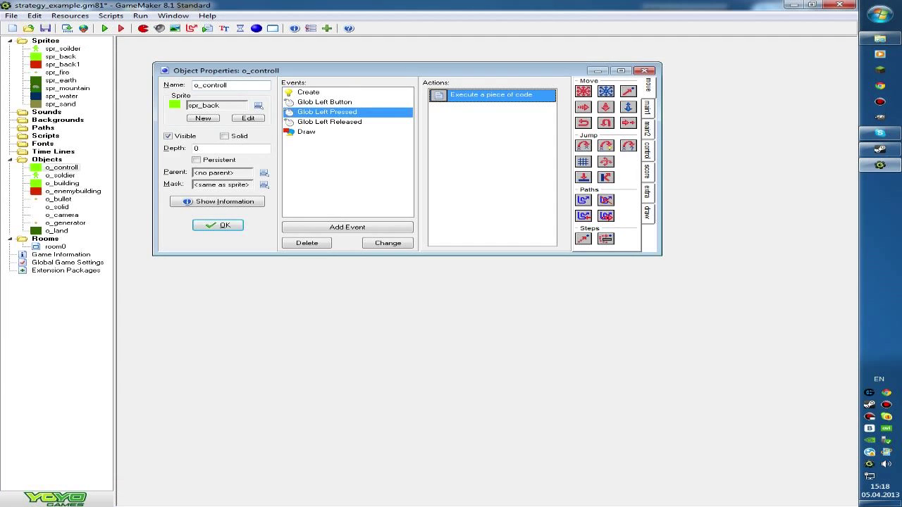
{"action": "double_click", "coordinate": [465, 95]}
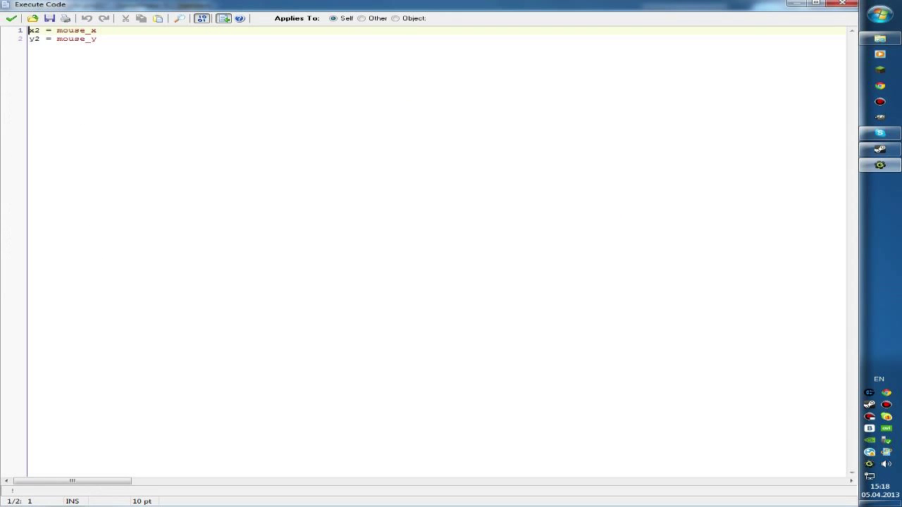
{"action": "key", "text": "Escape"}
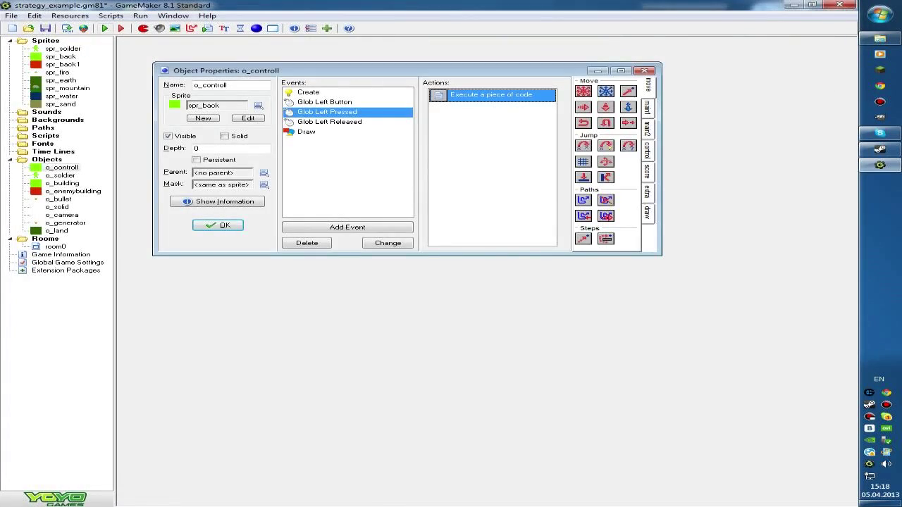
{"action": "key", "text": "F5"}
{"action": "left_click_drag", "start_coordinate": [259, 155], "coordinate": [421, 247]}
{"action": "left_click_drag", "start_coordinate": [458, 272], "coordinate": [559, 324]}
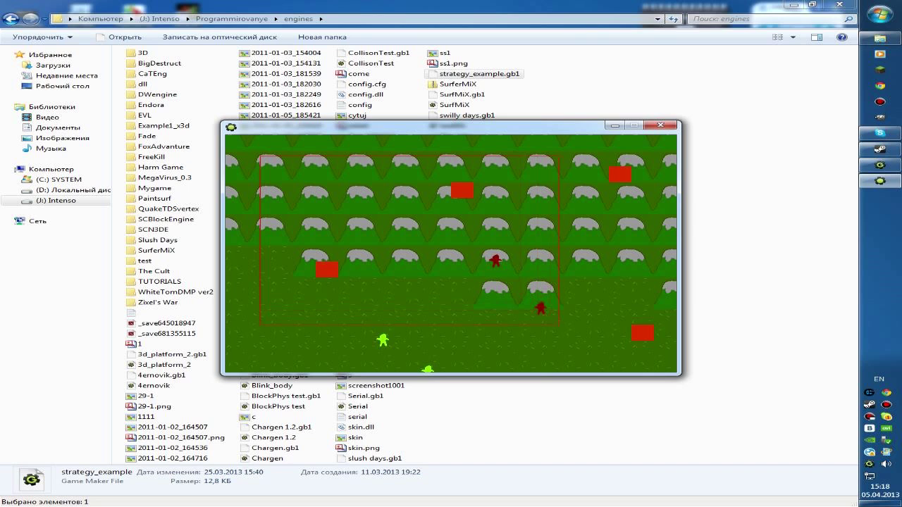
{"action": "left_click_drag", "start_coordinate": [260, 155], "coordinate": [421, 266]}
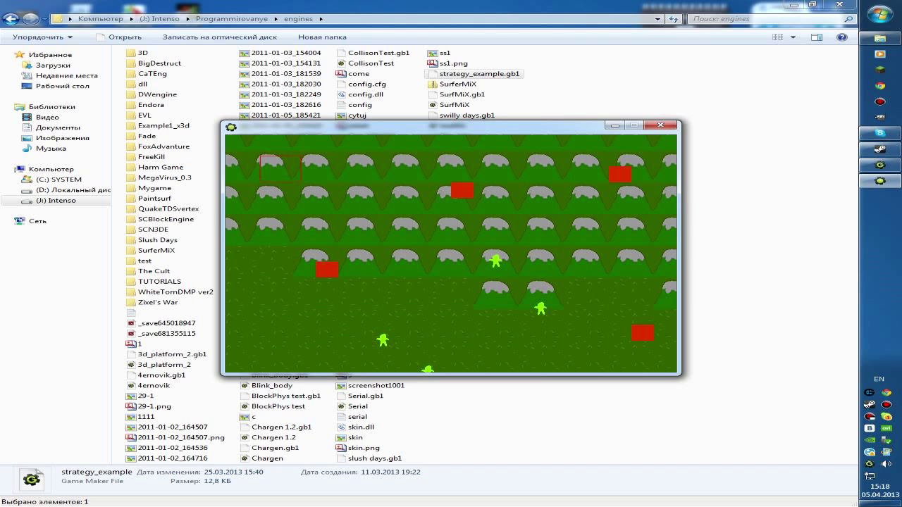
{"action": "key", "text": "Escape"}
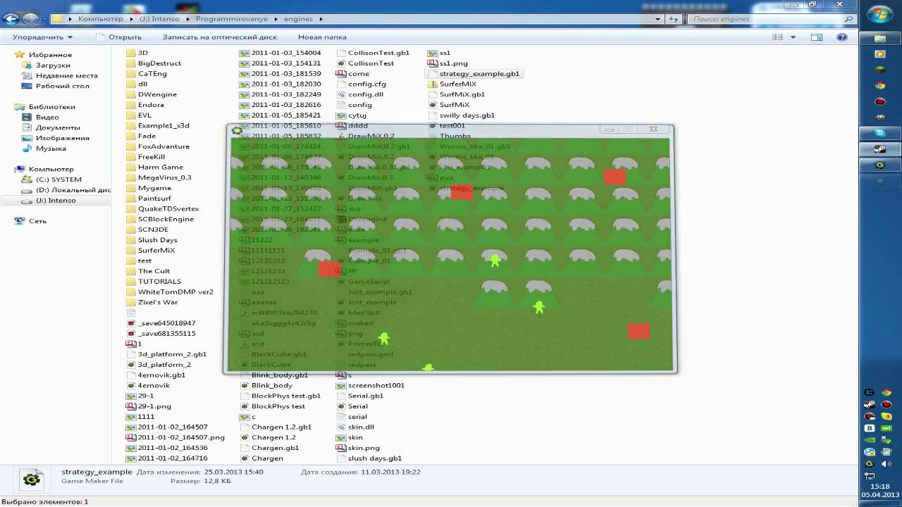
{"action": "left_click", "coordinate": [330, 121]}
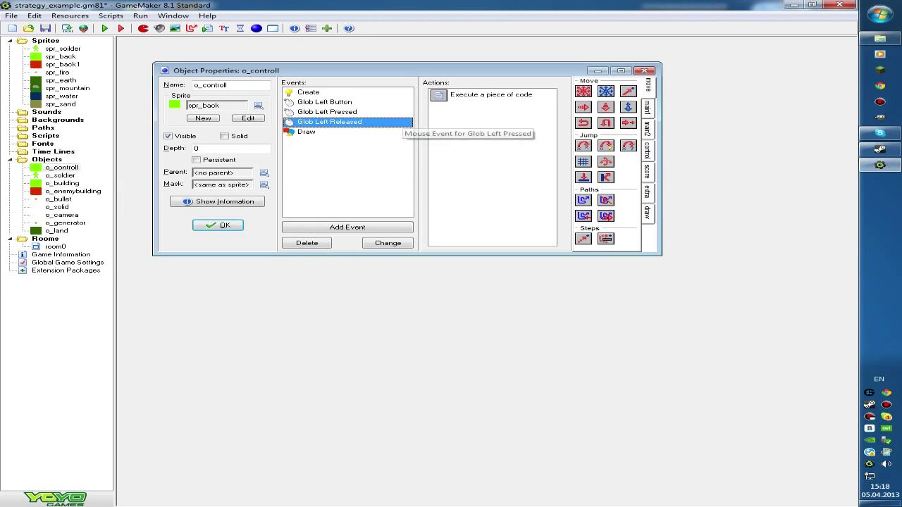
{"action": "double_click", "coordinate": [491, 94]}
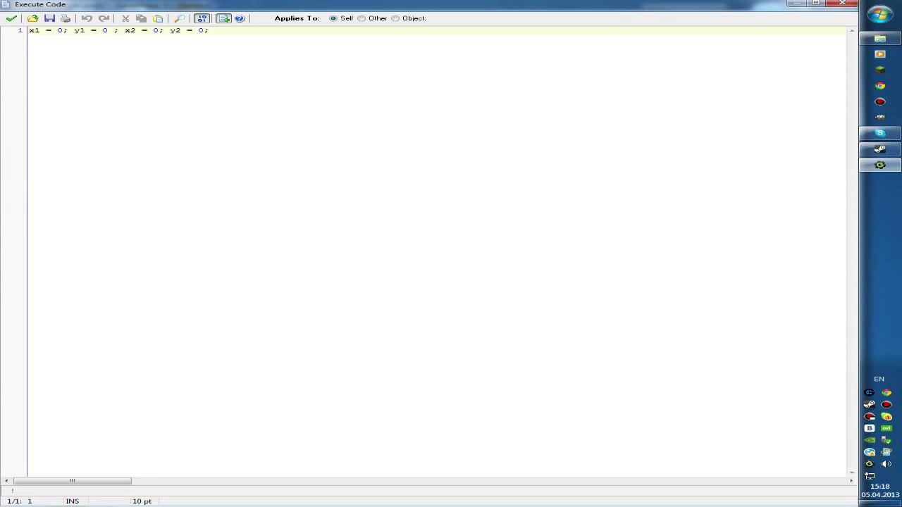
{"action": "key", "text": "ctrl+a"}
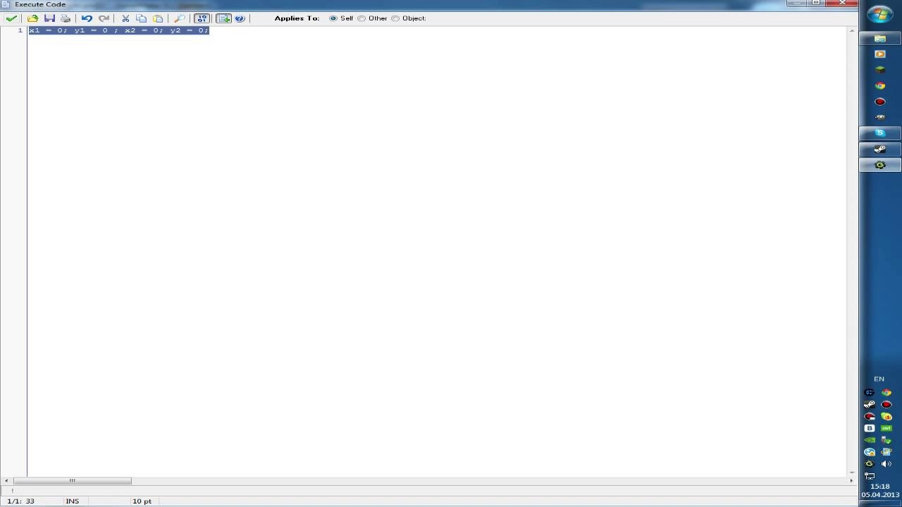
{"action": "left_click", "coordinate": [45, 30]}
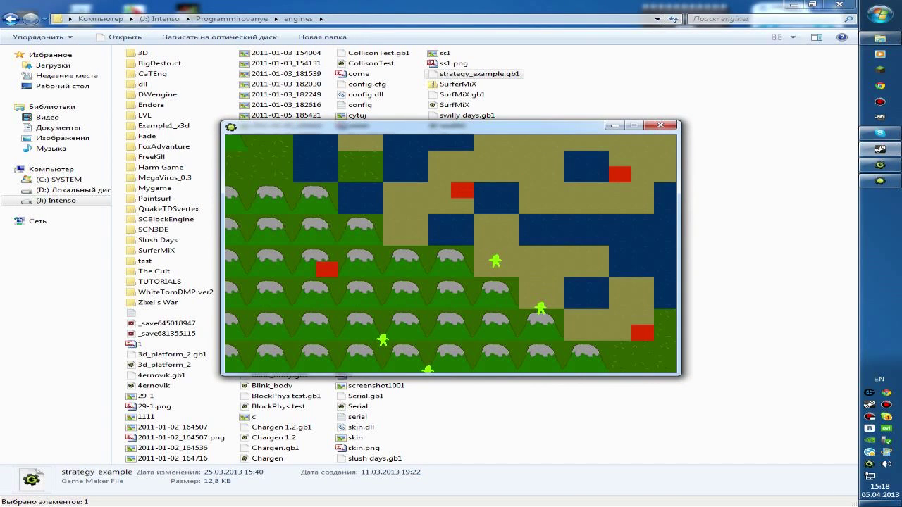
{"action": "left_click", "coordinate": [495, 261]}
{"action": "key", "text": "Down"}
{"action": "key", "text": "Up"}
{"action": "key", "text": "alt+space"}
{"action": "key", "text": "Escape"}
{"action": "key", "text": "Escape"}
{"action": "double_click", "coordinate": [479, 93]}
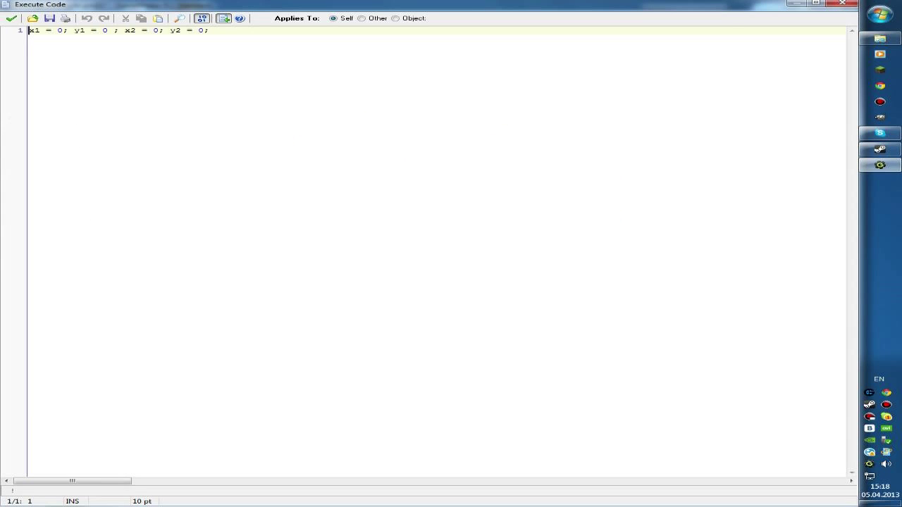
{"action": "left_click", "coordinate": [56, 30]}
{"action": "left_click", "coordinate": [90, 31]}
{"action": "key", "text": "Escape"}
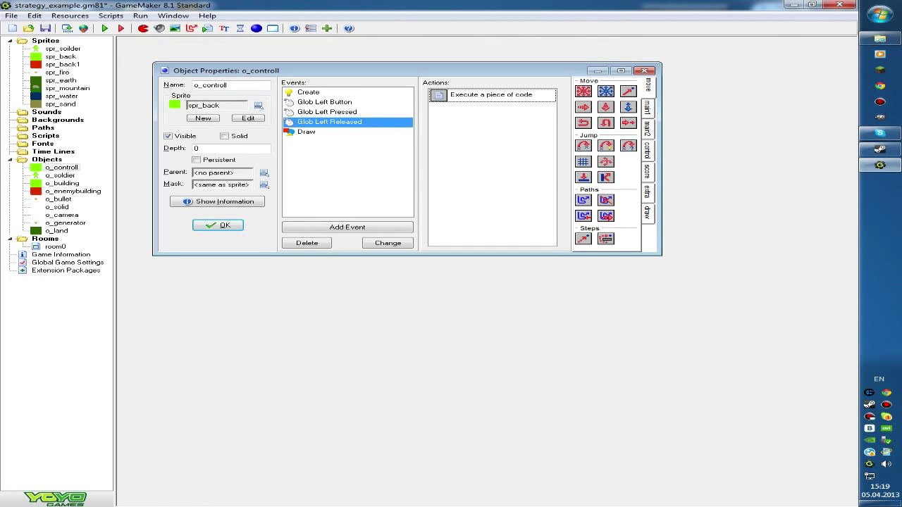
Open o_controll's Draw event code containing the draw_rectangle_color line.
{"action": "left_click", "coordinate": [307, 132]}
{"action": "double_click", "coordinate": [492, 94]}
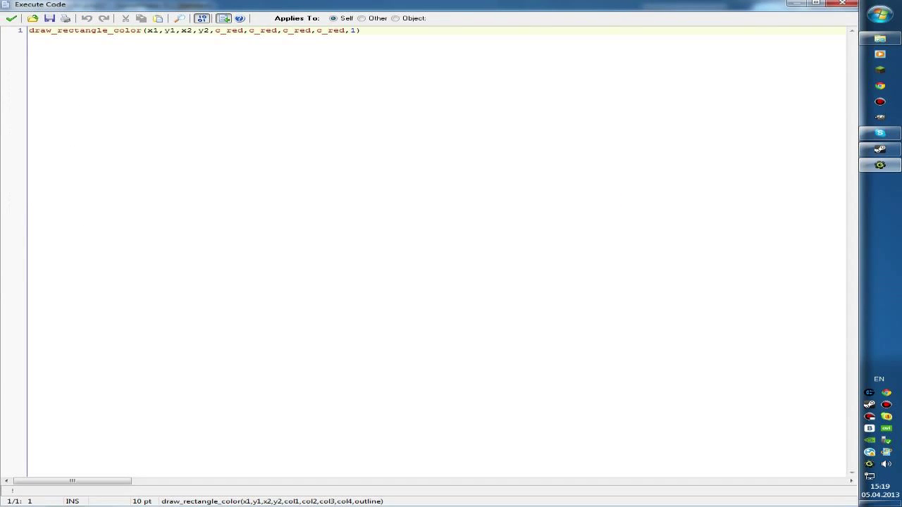
{"action": "left_click_drag", "start_coordinate": [29, 30], "coordinate": [361, 30]}
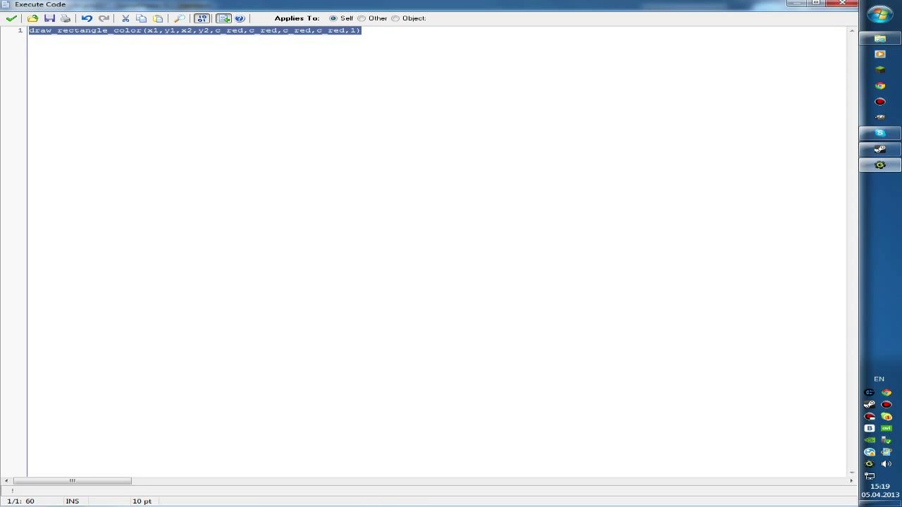
{"action": "left_click", "coordinate": [145, 30]}
{"action": "left_click", "coordinate": [361, 30]}
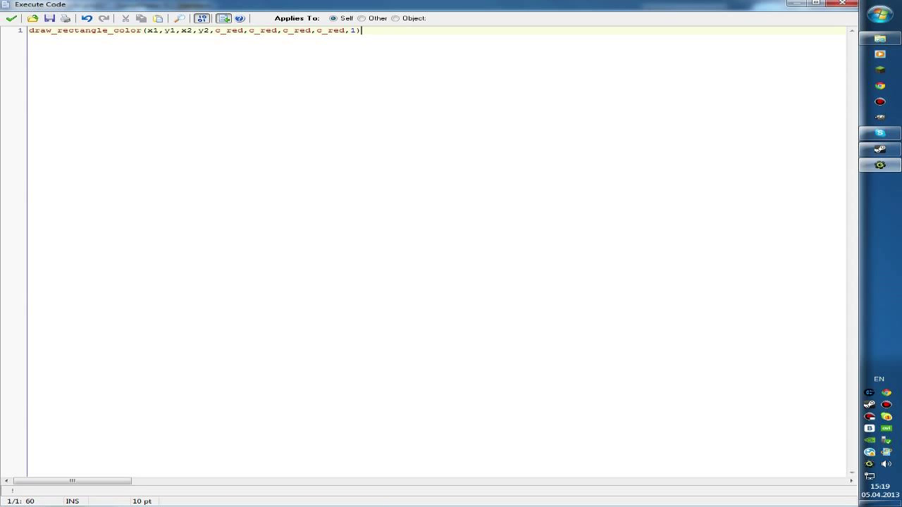
Change the rectangle's first coordinate from x1 to 11 and check the red box in a test run.
{"action": "left_click", "coordinate": [150, 31]}
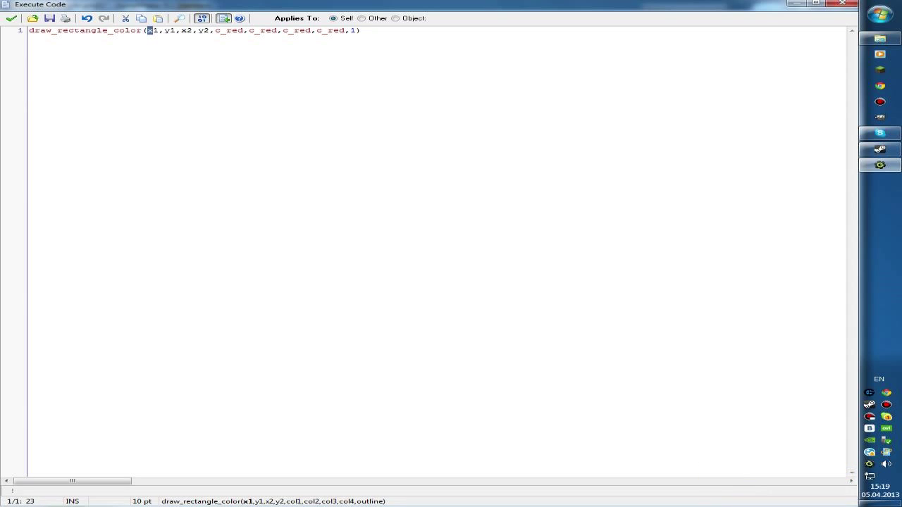
{"action": "type", "text": "1"}
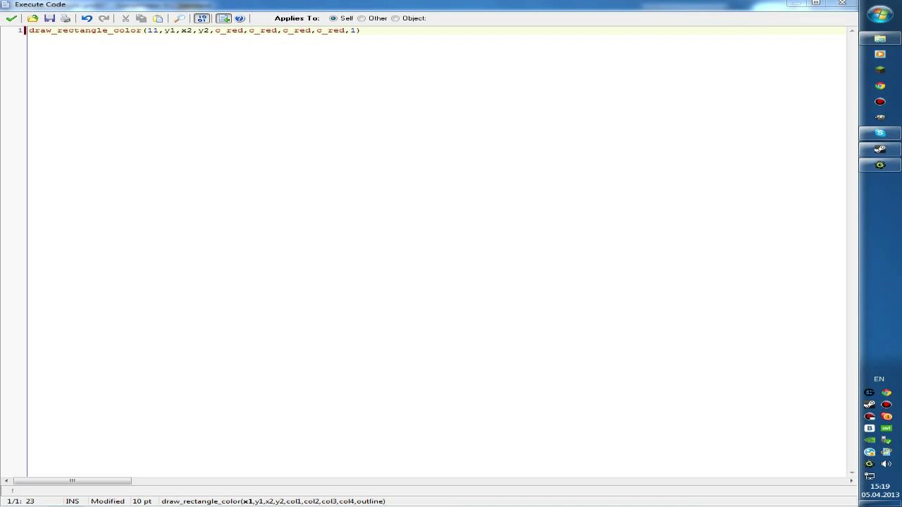
{"action": "left_click_drag", "start_coordinate": [215, 30], "coordinate": [249, 31]}
{"action": "left_click", "coordinate": [249, 30]}
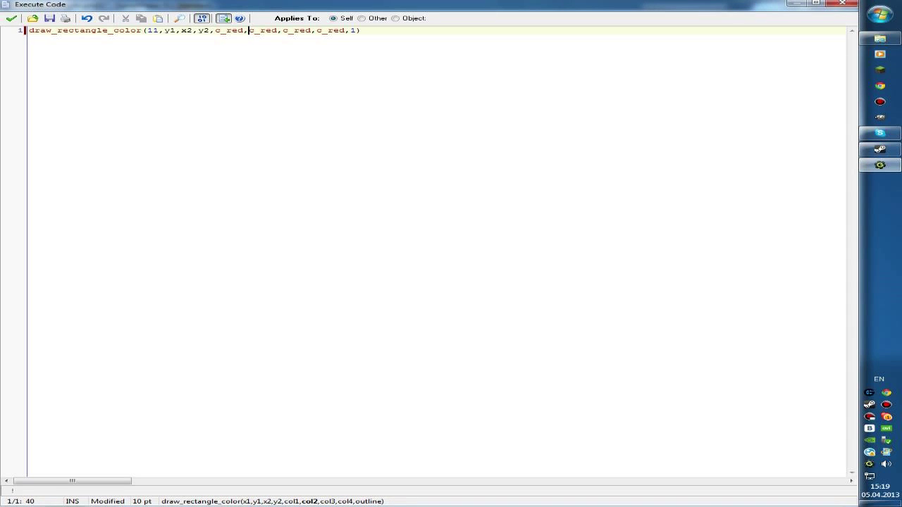
{"action": "key", "text": "Right"}
{"action": "key", "text": "Right"}
{"action": "key", "text": "Right"}
{"action": "key", "text": "Right"}
{"action": "key", "text": "Right"}
{"action": "key", "text": "Right"}
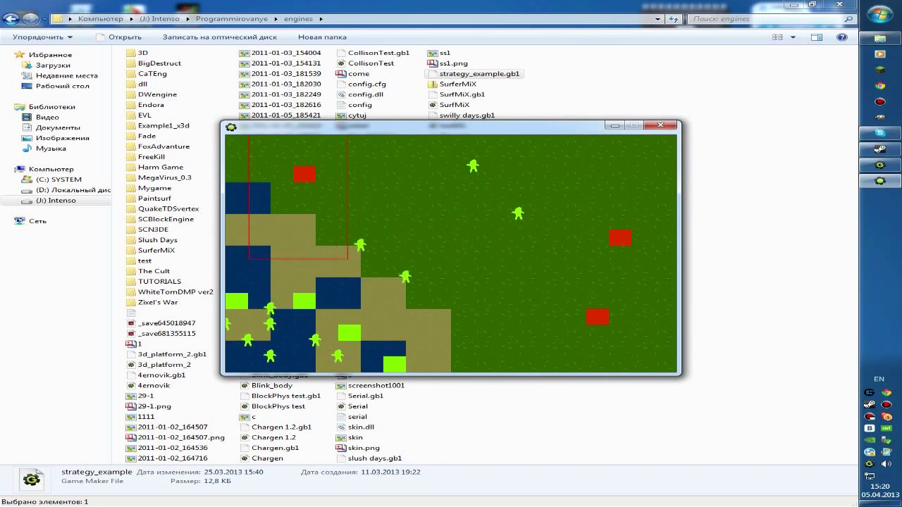
{"action": "key", "text": "Escape"}
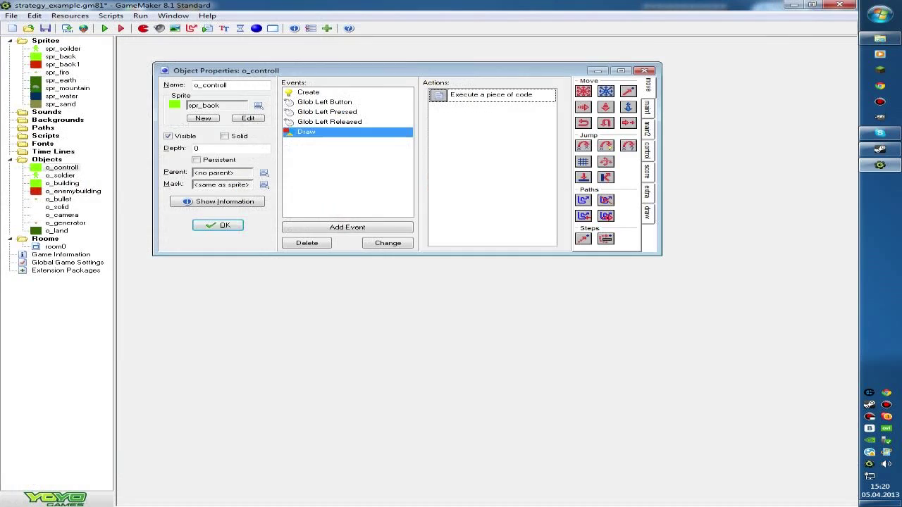
Close o_controll, peek at o_soldier, then reopen o_controll's Draw event code.
{"action": "left_click", "coordinate": [215, 282]}
{"action": "double_click", "coordinate": [60, 174]}
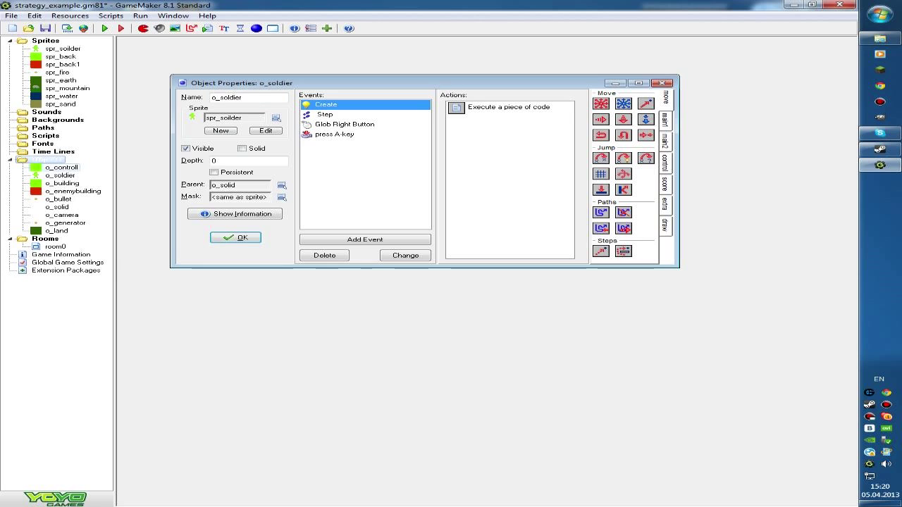
{"action": "double_click", "coordinate": [61, 167]}
{"action": "left_click", "coordinate": [341, 156]}
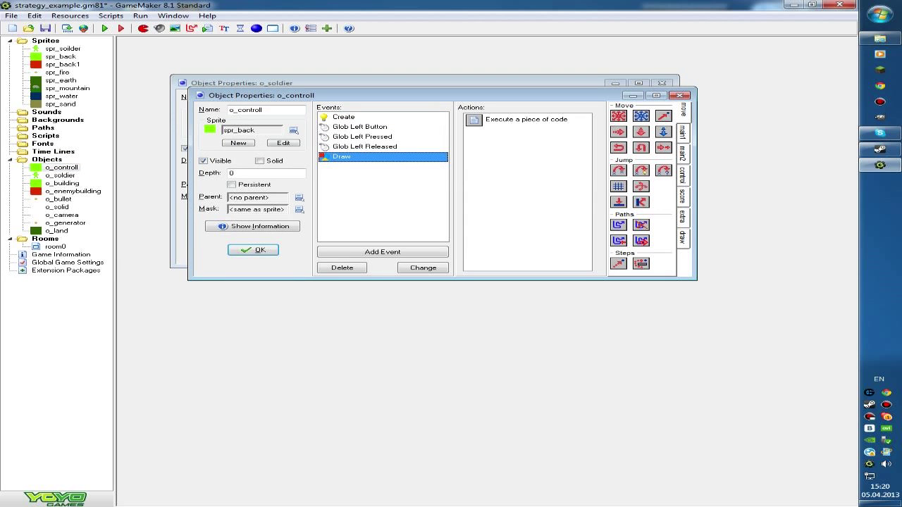
{"action": "double_click", "coordinate": [525, 119]}
Close the Draw code and o_controll, then open o_soldier's Create code (shot_t 40, others 0).
{"action": "left_click_drag", "start_coordinate": [29, 31], "coordinate": [360, 30]}
{"action": "left_click", "coordinate": [12, 18]}
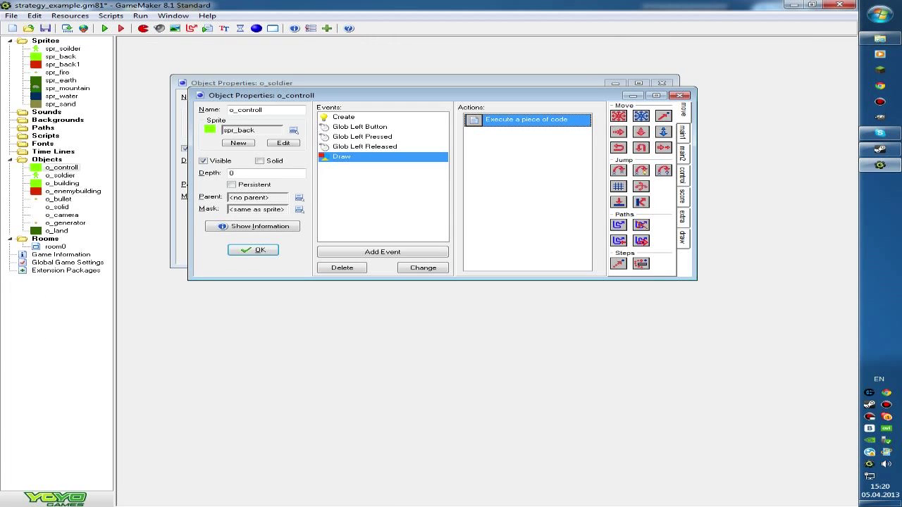
{"action": "left_click", "coordinate": [253, 251]}
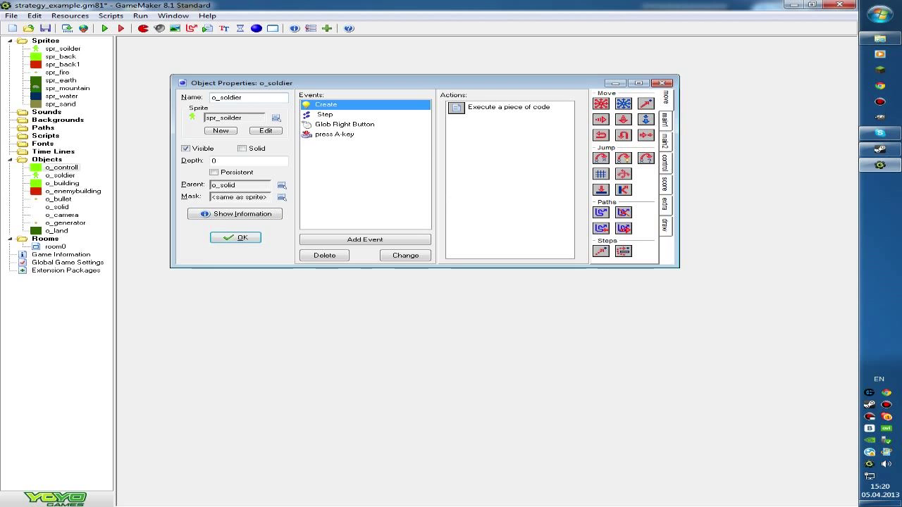
{"action": "double_click", "coordinate": [507, 107]}
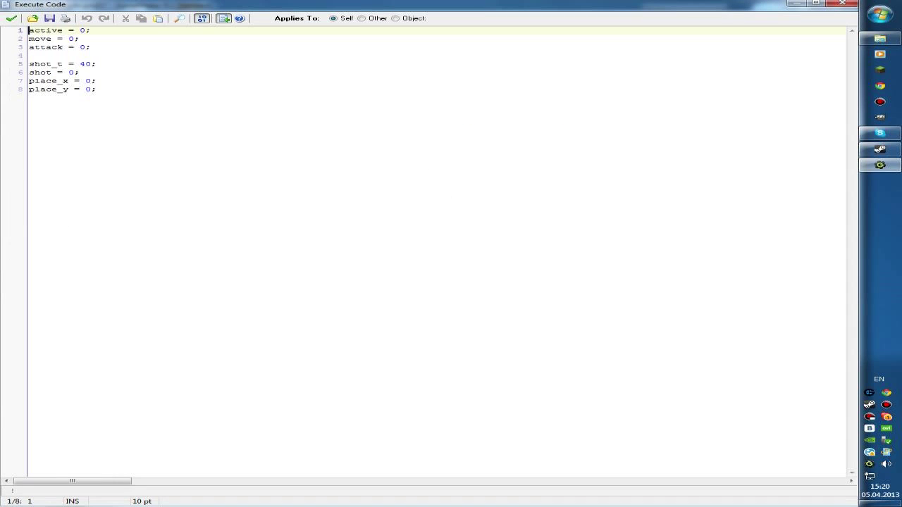
Highlight the active, move, attack and shot_t = 40 lines of the Create code in turn.
{"action": "left_click_drag", "start_coordinate": [29, 31], "coordinate": [90, 48]}
{"action": "key", "text": "ctrl+v"}
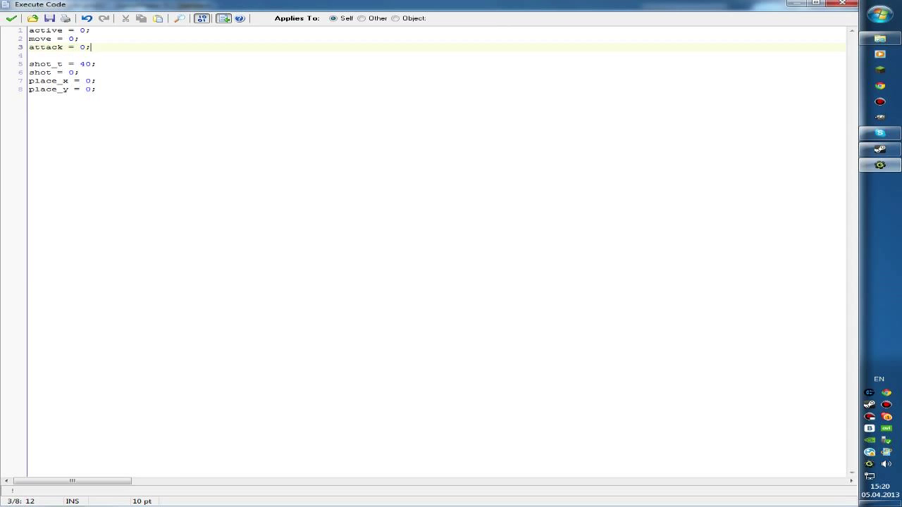
{"action": "key", "text": "shift+Home"}
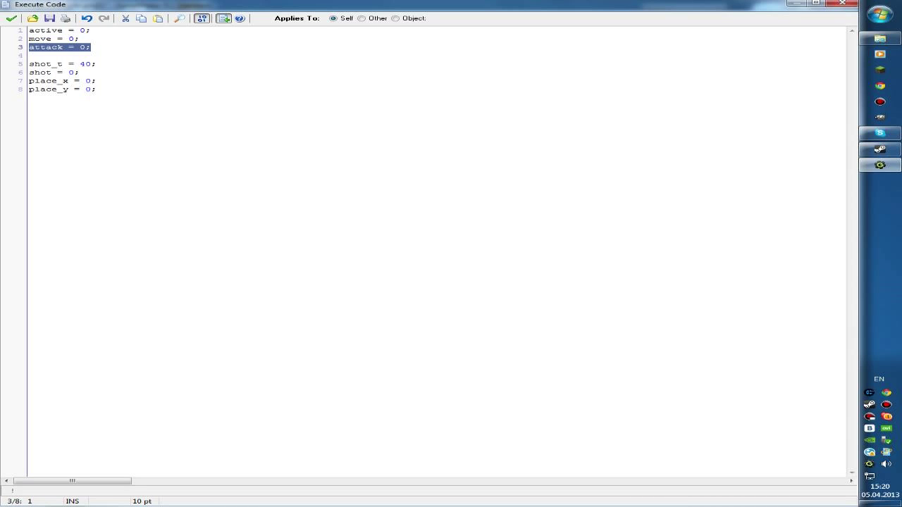
{"action": "left_click", "coordinate": [51, 81]}
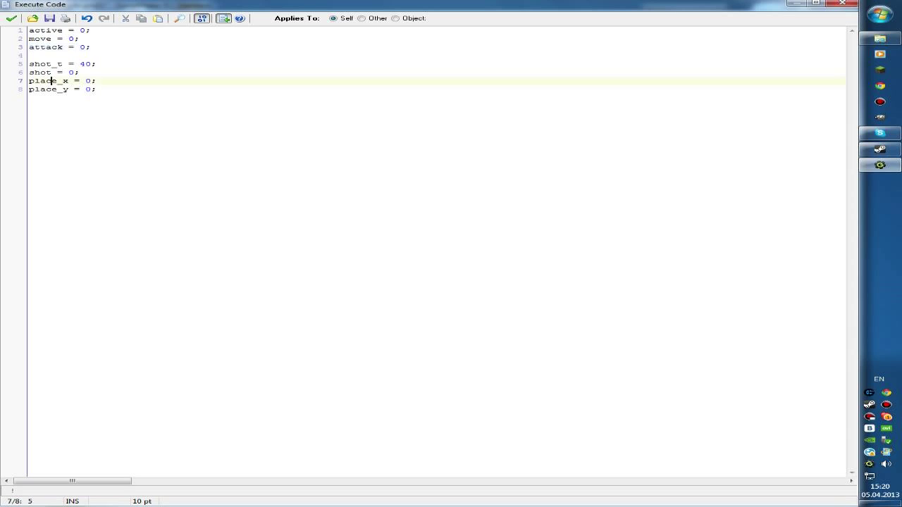
{"action": "key", "text": "shift+End"}
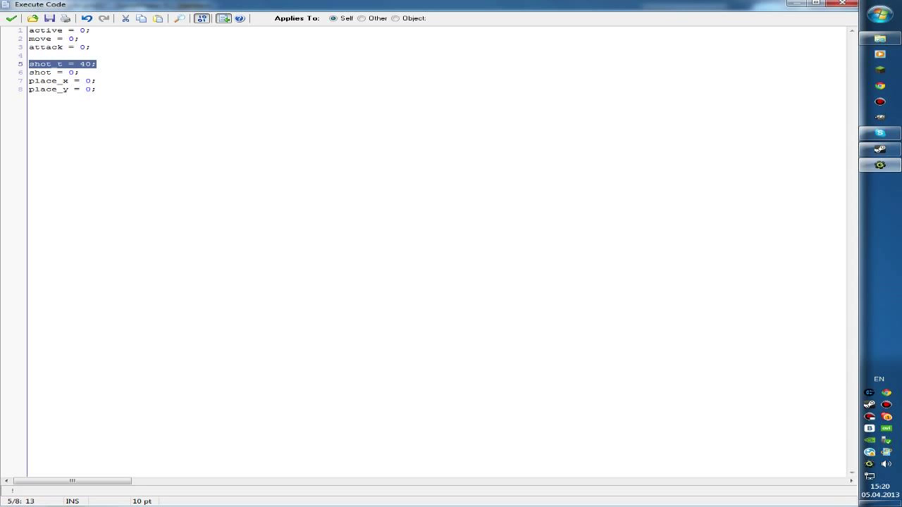
{"action": "key", "text": "End"}
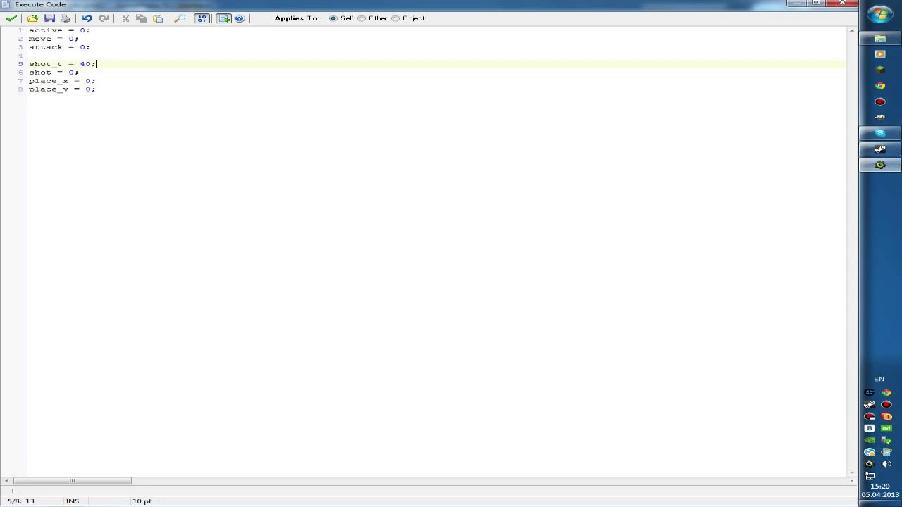
{"action": "key", "text": "Home"}
{"action": "key", "text": "ctrl+shift+Right"}
{"action": "key", "text": "ctrl+shift+Right"}
{"action": "key", "text": "ctrl+shift+Right"}
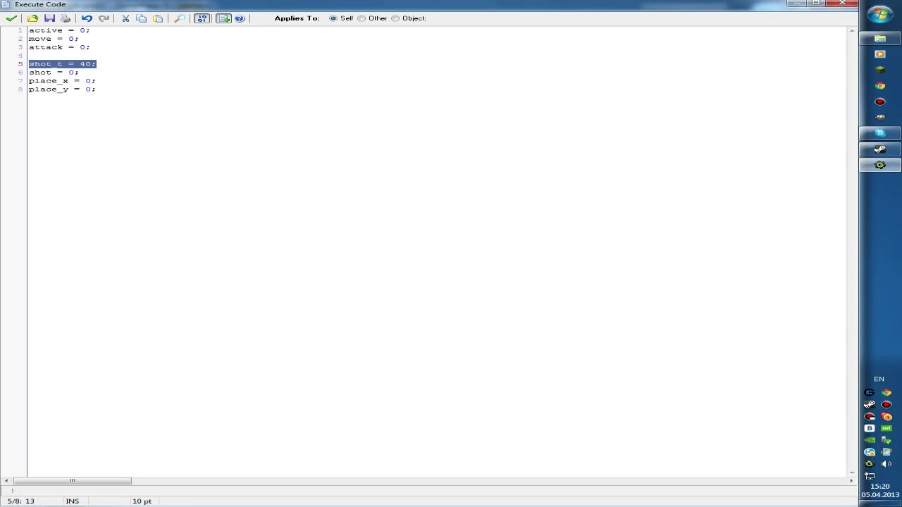
{"action": "key", "text": "End"}
{"action": "key", "text": "Left"}
{"action": "key", "text": "ctrl+shift+Left"}
{"action": "key", "text": "End"}
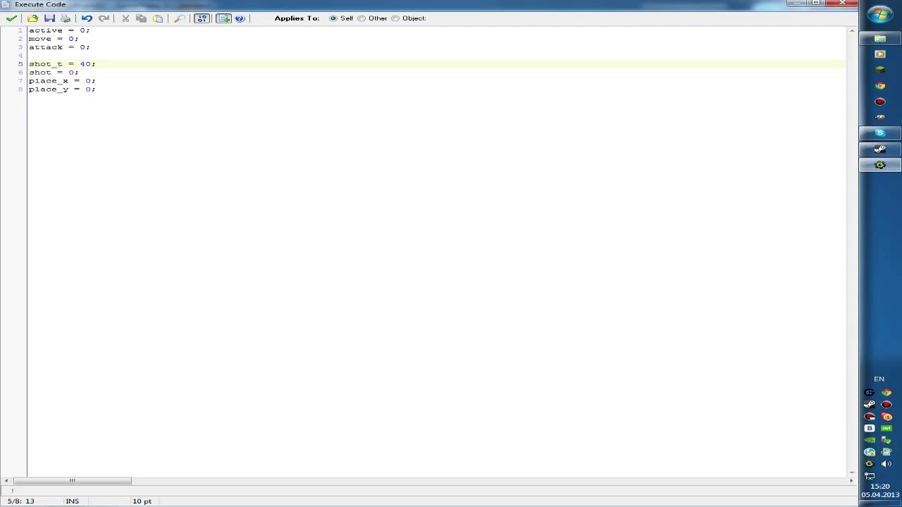
Highlight the shot, place_x and place_y lines, then close the Create code and select the Step event.
{"action": "key", "text": "Down"}
{"action": "key", "text": "shift+Home"}
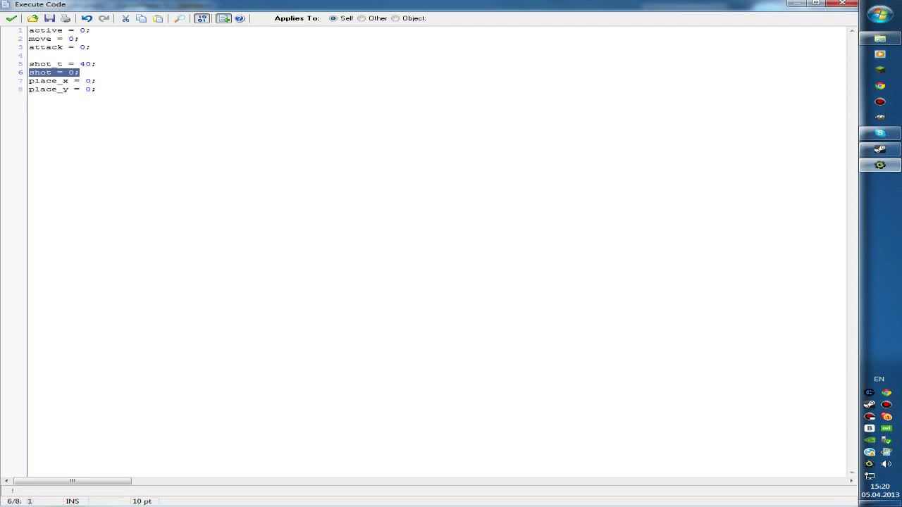
{"action": "key", "text": "End"}
{"action": "key", "text": "shift+Home"}
{"action": "key", "text": "Down"}
{"action": "key", "text": "End"}
{"action": "key", "text": "shift+Home"}
{"action": "key", "text": "Down"}
{"action": "key", "text": "End"}
{"action": "key", "text": "shift+Home"}
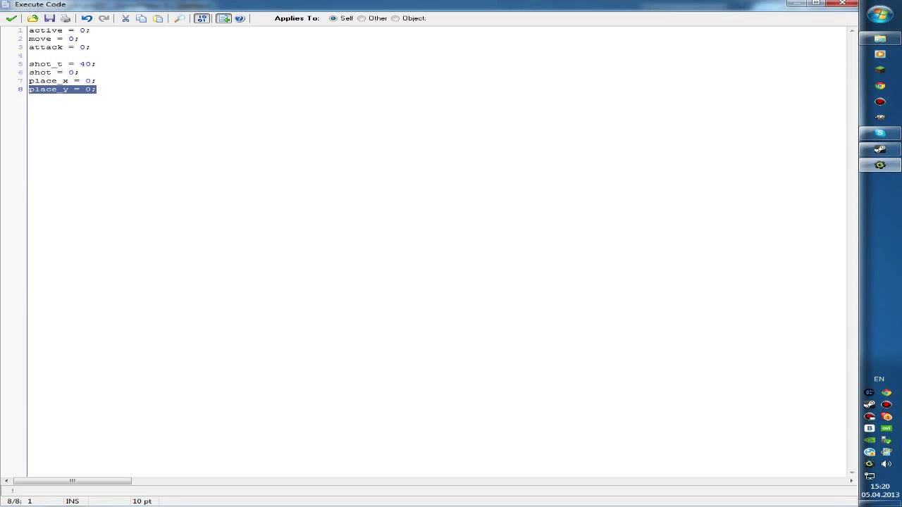
{"action": "left_click", "coordinate": [11, 19]}
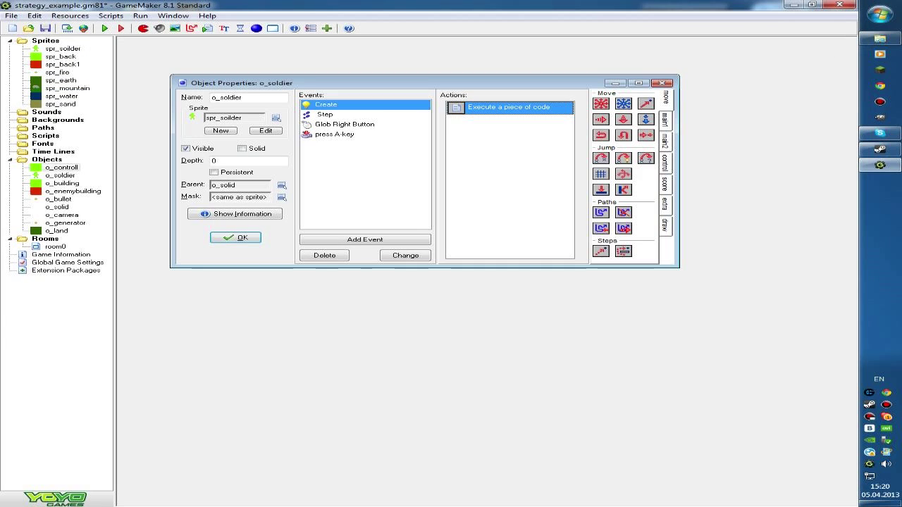
{"action": "left_click", "coordinate": [325, 114]}
Open the Step code and highlight line 1's instance_nearest(x,y,o_soldier) call and its parts.
{"action": "double_click", "coordinate": [509, 107]}
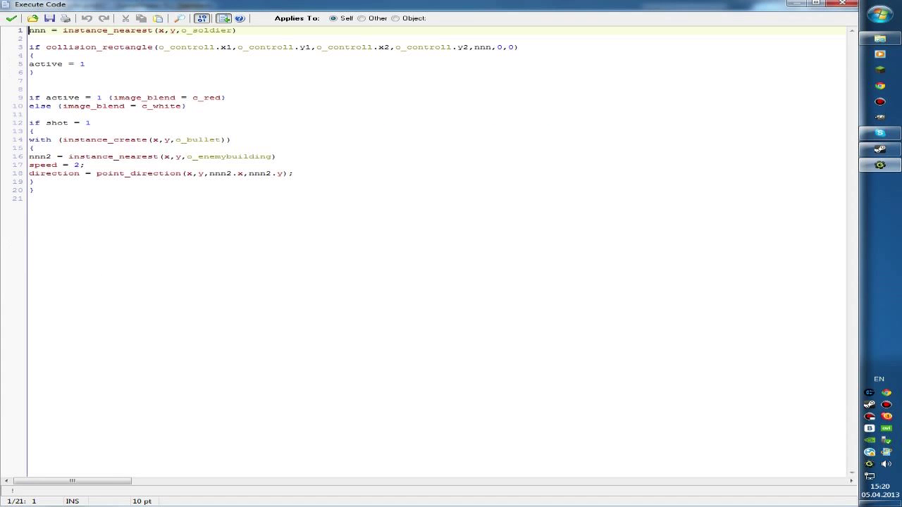
{"action": "left_click", "coordinate": [11, 19]}
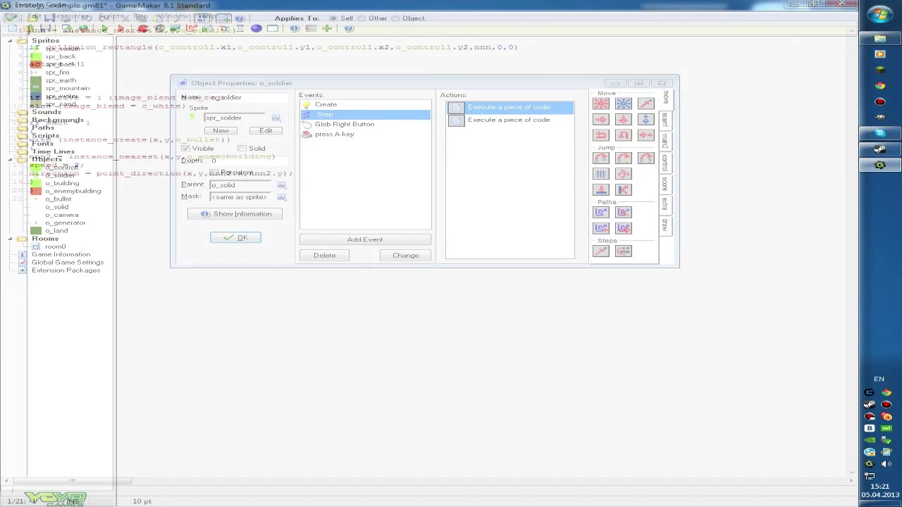
{"action": "left_click_drag", "start_coordinate": [28, 31], "coordinate": [89, 39]}
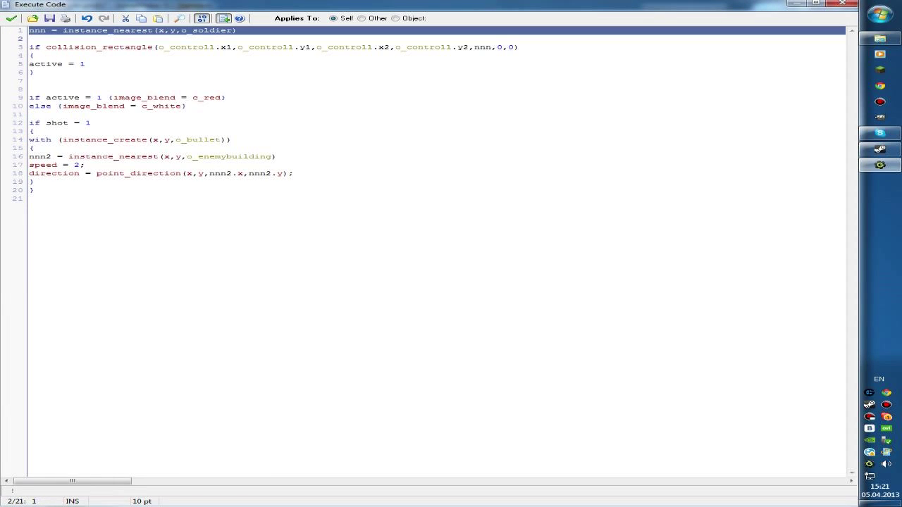
{"action": "left_click", "coordinate": [29, 39]}
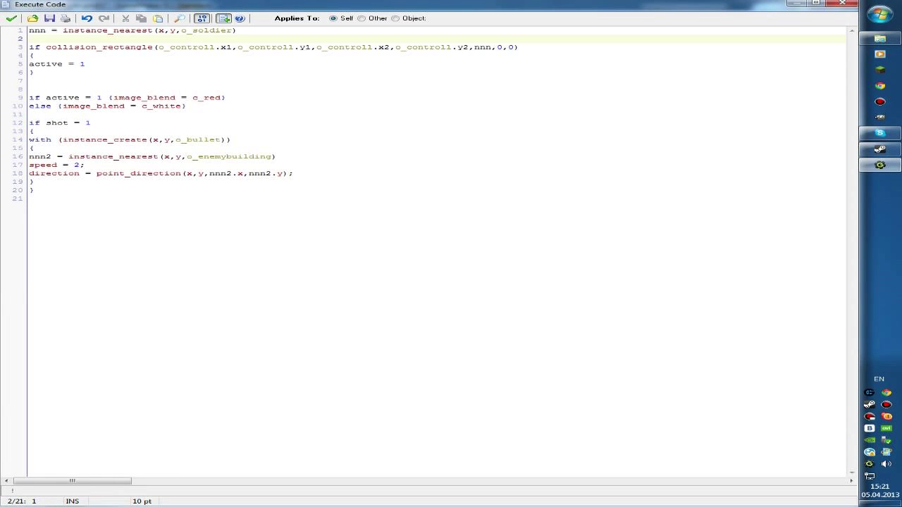
{"action": "left_click_drag", "start_coordinate": [62, 30], "coordinate": [159, 30]}
{"action": "left_click", "coordinate": [182, 31]}
{"action": "left_click_drag", "start_coordinate": [182, 30], "coordinate": [233, 30]}
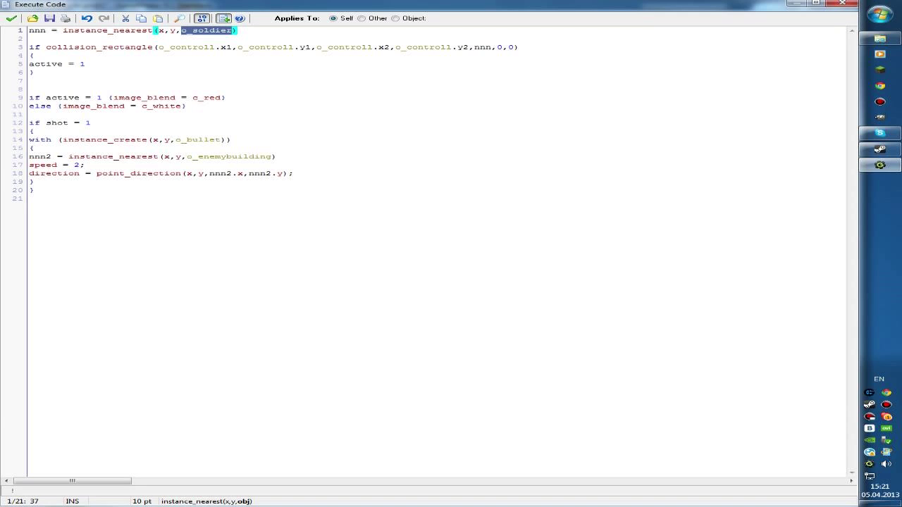
{"action": "left_click", "coordinate": [238, 30]}
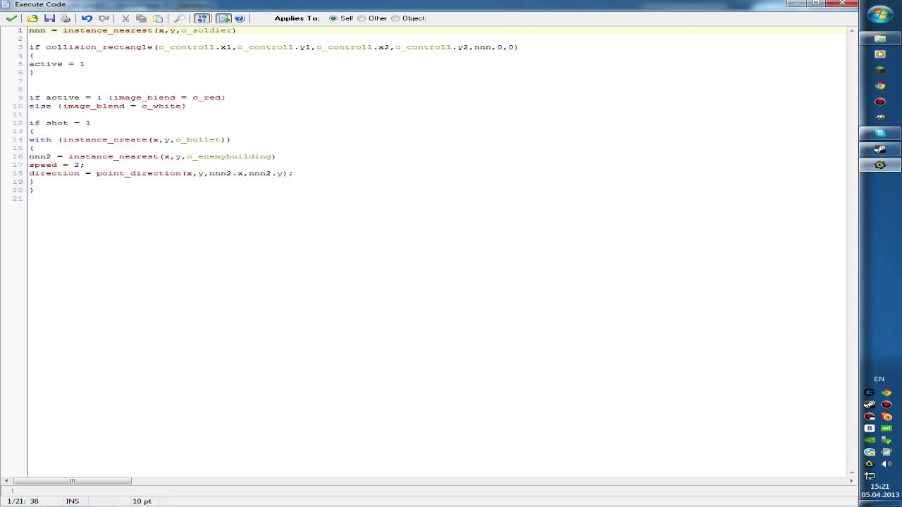
Highlight the collision_rectangle block on lines 3–6.
{"action": "left_click_drag", "start_coordinate": [29, 47], "coordinate": [33, 72]}
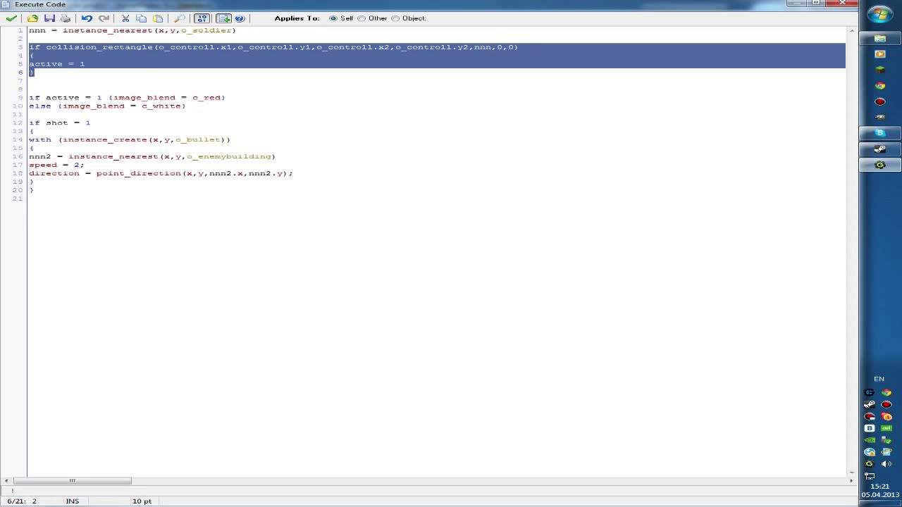
{"action": "left_click", "coordinate": [34, 72]}
{"action": "left_click_drag", "start_coordinate": [29, 38], "coordinate": [34, 76]}
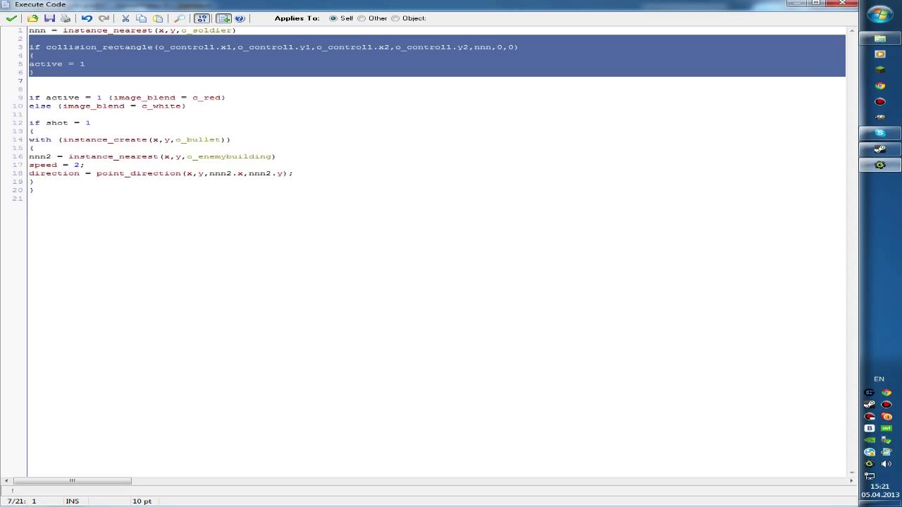
{"action": "left_click", "coordinate": [29, 81]}
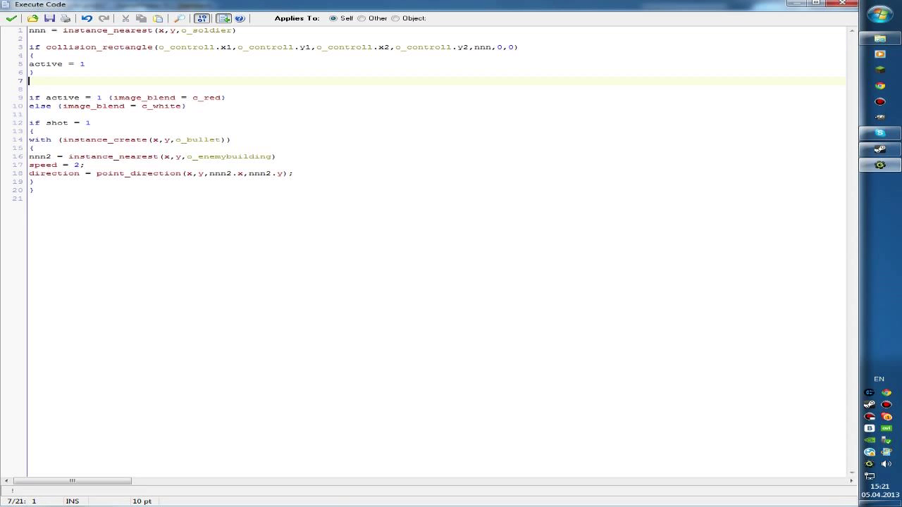
{"action": "left_click", "coordinate": [29, 47]}
Examine the collision_rectangle condition's arguments, including nnn, prec and notme.
{"action": "left_click_drag", "start_coordinate": [29, 47], "coordinate": [503, 47]}
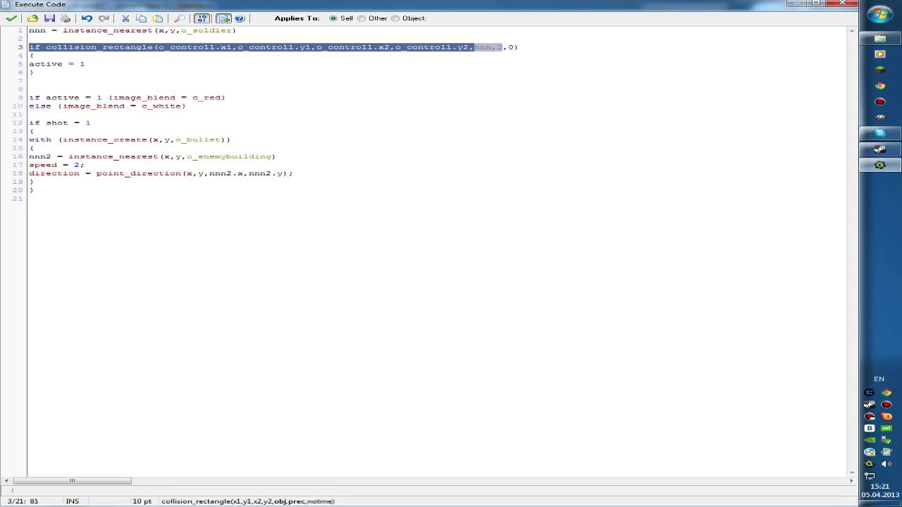
{"action": "left_click", "coordinate": [85, 64]}
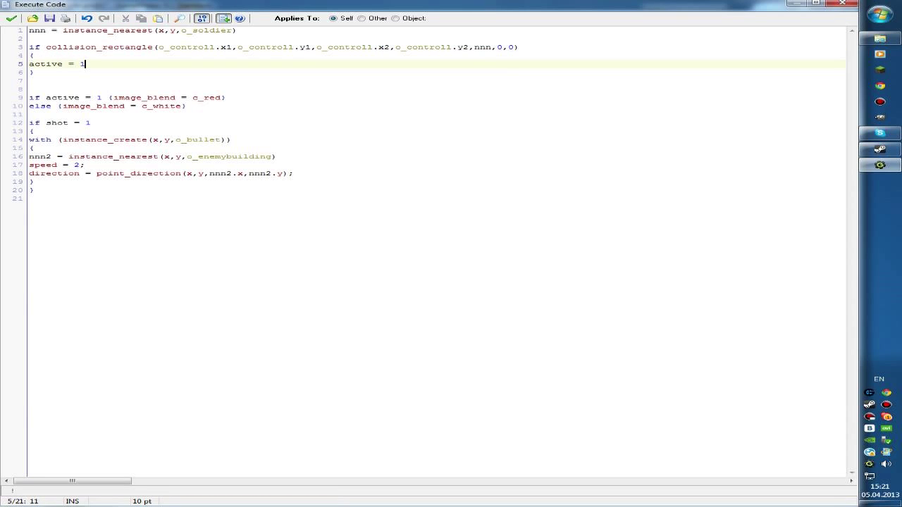
{"action": "left_click", "coordinate": [218, 48]}
{"action": "left_click", "coordinate": [382, 47]}
{"action": "left_click", "coordinate": [464, 48]}
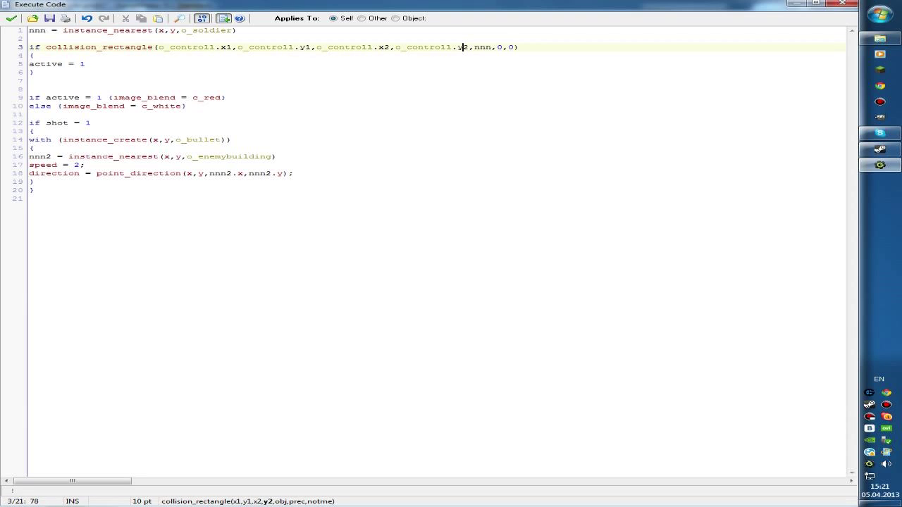
{"action": "double_click", "coordinate": [483, 47]}
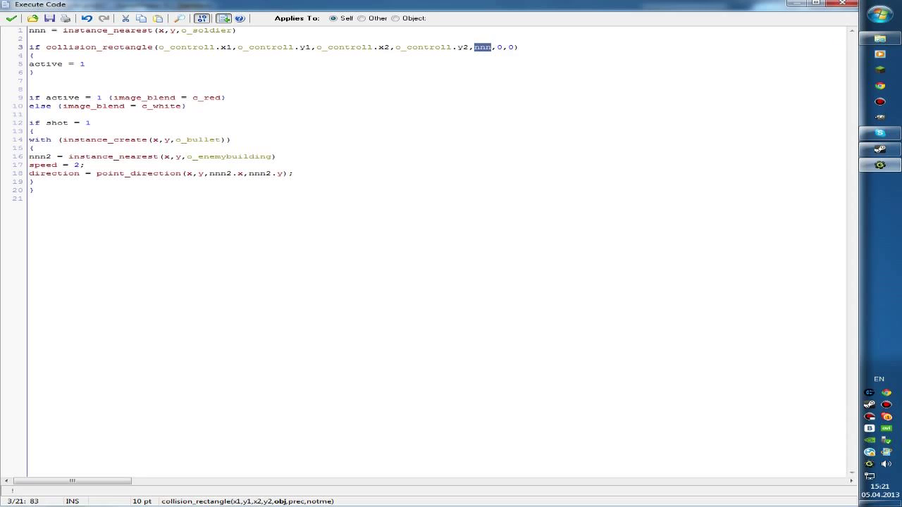
{"action": "left_click_drag", "start_coordinate": [63, 30], "coordinate": [237, 31]}
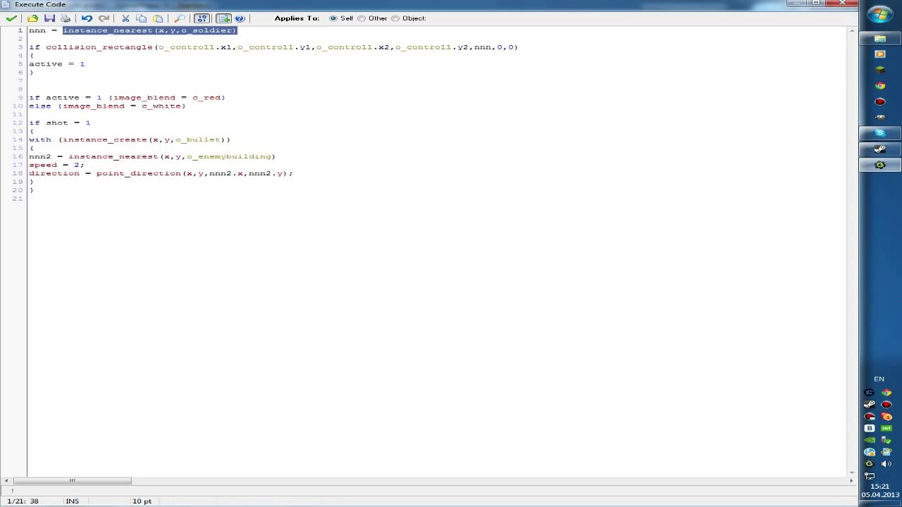
{"action": "left_click", "coordinate": [105, 30]}
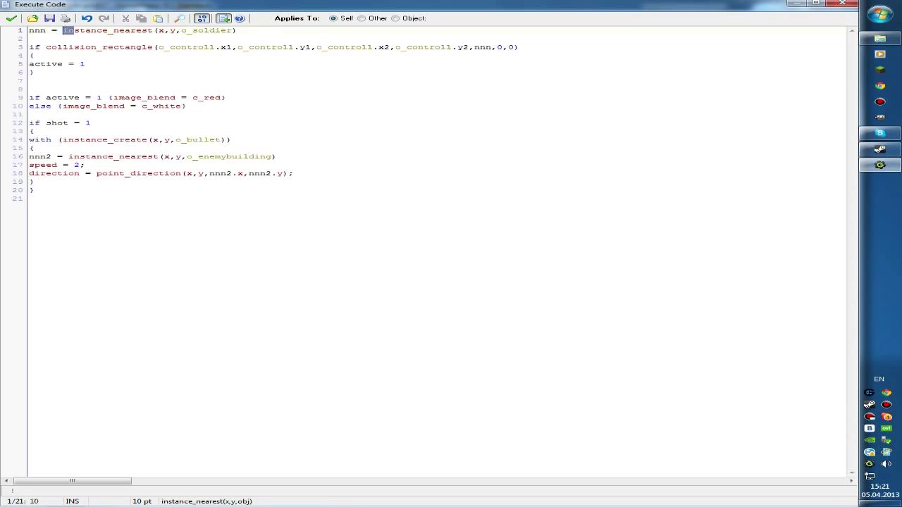
{"action": "left_click_drag", "start_coordinate": [63, 31], "coordinate": [237, 30]}
{"action": "left_click_drag", "start_coordinate": [474, 47], "coordinate": [491, 48]}
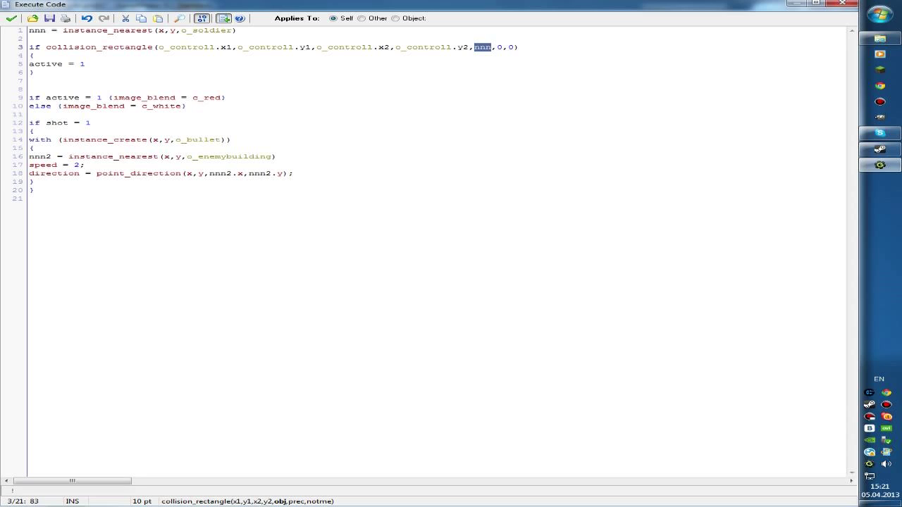
{"action": "left_click", "coordinate": [502, 47]}
{"action": "left_click", "coordinate": [514, 47]}
{"action": "left_click", "coordinate": [501, 47]}
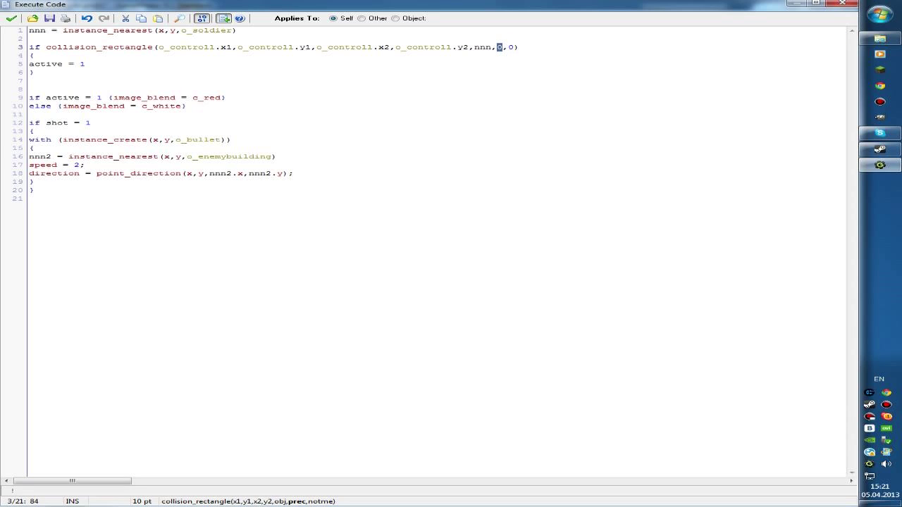
{"action": "left_click_drag", "start_coordinate": [515, 47], "coordinate": [508, 47]}
Add a blank line after the closing brace on line 6, deleting the stray brackets typed there.
{"action": "left_click_drag", "start_coordinate": [29, 64], "coordinate": [86, 64]}
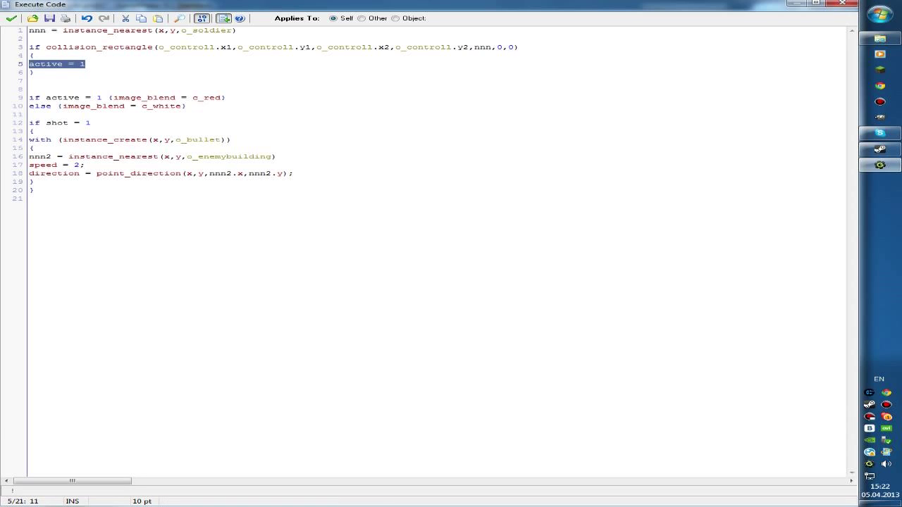
{"action": "left_click", "coordinate": [29, 73]}
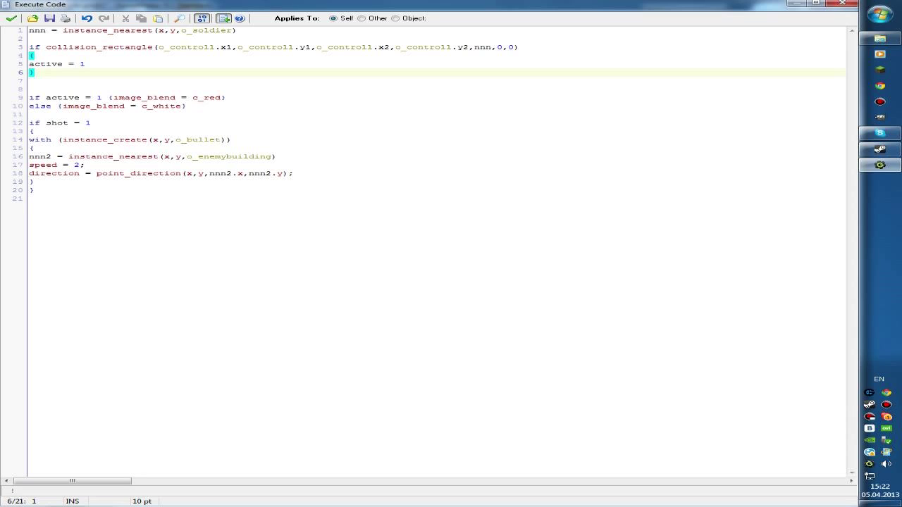
{"action": "key", "text": "Right"}
{"action": "key", "text": "Return"}
{"action": "type", "text": "()"}
{"action": "key", "text": "BackSpace"}
{"action": "key", "text": "BackSpace"}
{"action": "type", "text": "{}"}
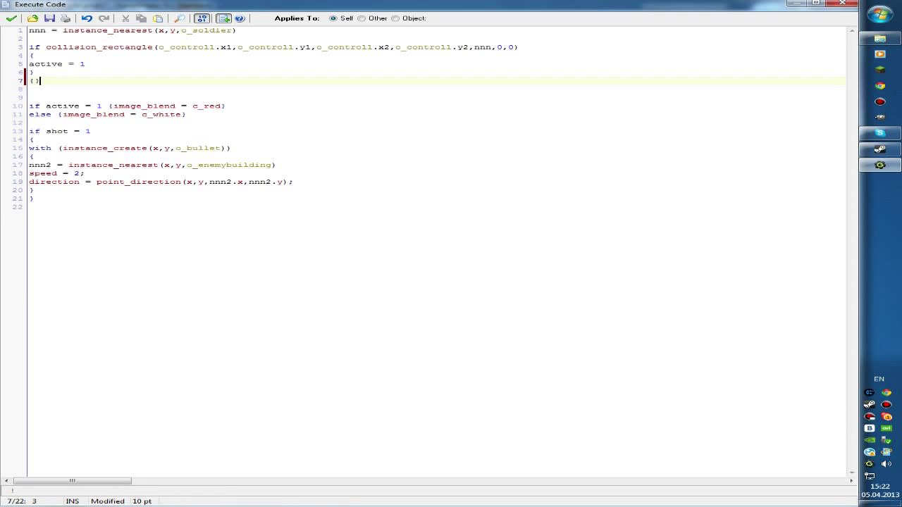
{"action": "key", "text": "BackSpace"}
{"action": "key", "text": "BackSpace"}
{"action": "type", "text": "[]"}
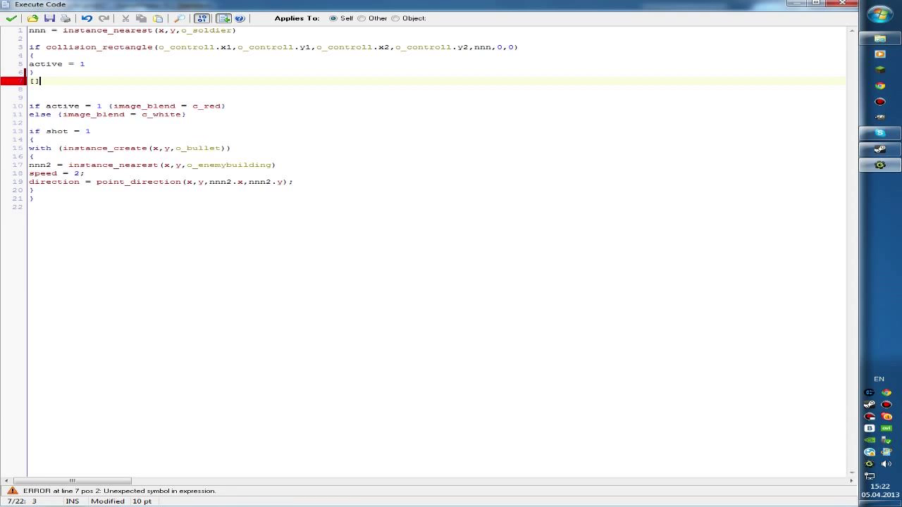
{"action": "key", "text": "BackSpace"}
{"action": "key", "text": "BackSpace"}
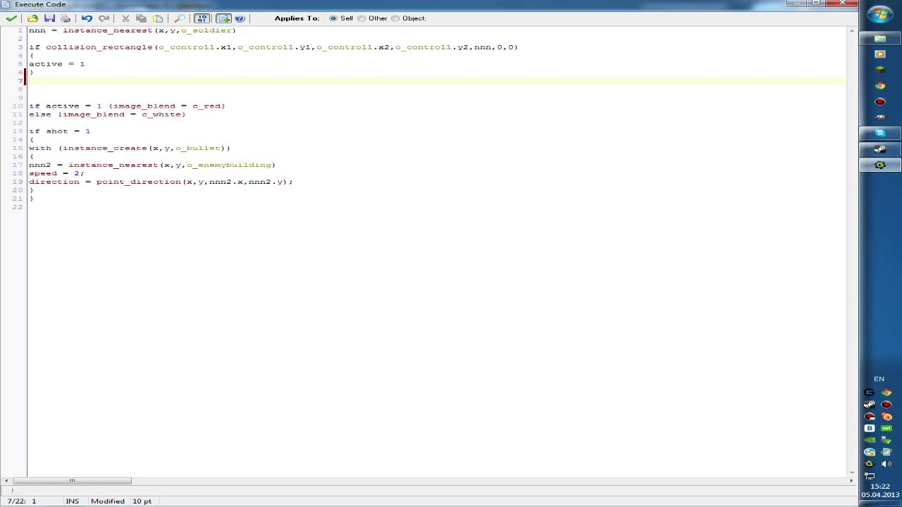
Review the active = 1 block and the image_blend = c_red assignment on line 10.
{"action": "key", "text": "Up"}
{"action": "key", "text": "Up"}
{"action": "key", "text": "Up"}
{"action": "left_click", "coordinate": [28, 72]}
{"action": "left_click", "coordinate": [29, 63]}
{"action": "left_click_drag", "start_coordinate": [28, 63], "coordinate": [86, 64]}
{"action": "left_click", "coordinate": [29, 80]}
{"action": "left_click", "coordinate": [29, 105]}
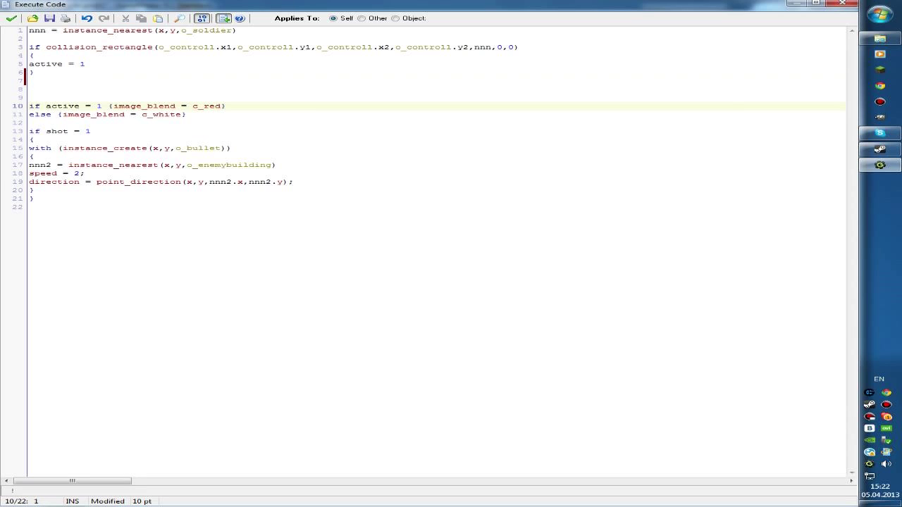
{"action": "left_click", "coordinate": [29, 97]}
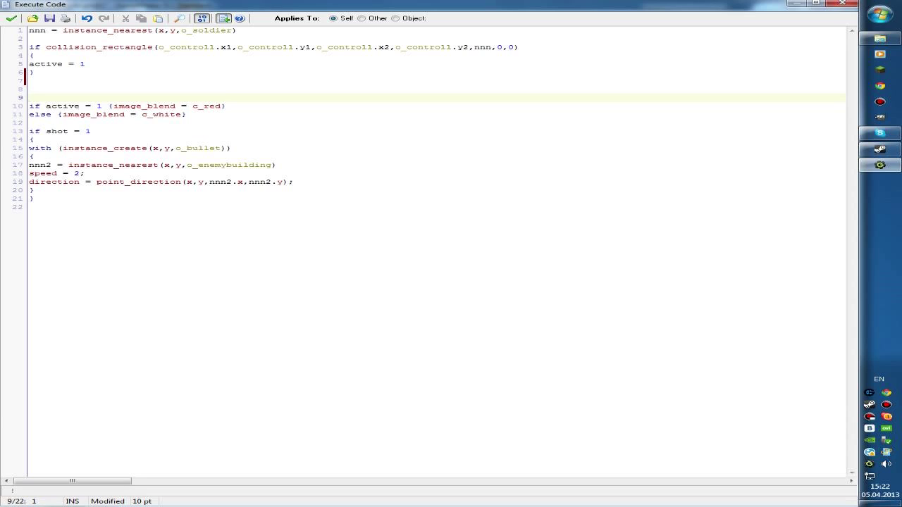
{"action": "left_click", "coordinate": [29, 106]}
{"action": "left_click_drag", "start_coordinate": [113, 105], "coordinate": [210, 105]}
{"action": "left_click", "coordinate": [187, 114]}
{"action": "key", "text": "Home"}
{"action": "key", "text": "shift+End"}
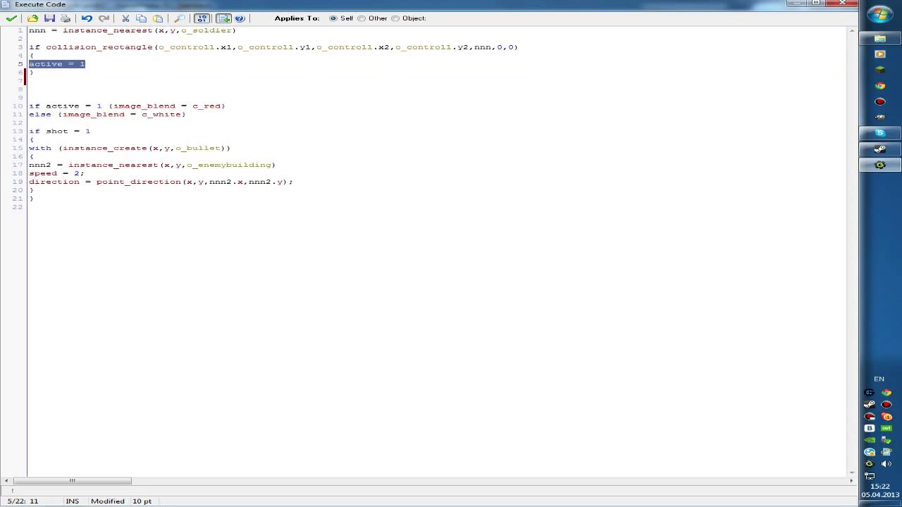
Review the c_white blend on line 11 and close the Step code.
{"action": "left_click", "coordinate": [29, 106]}
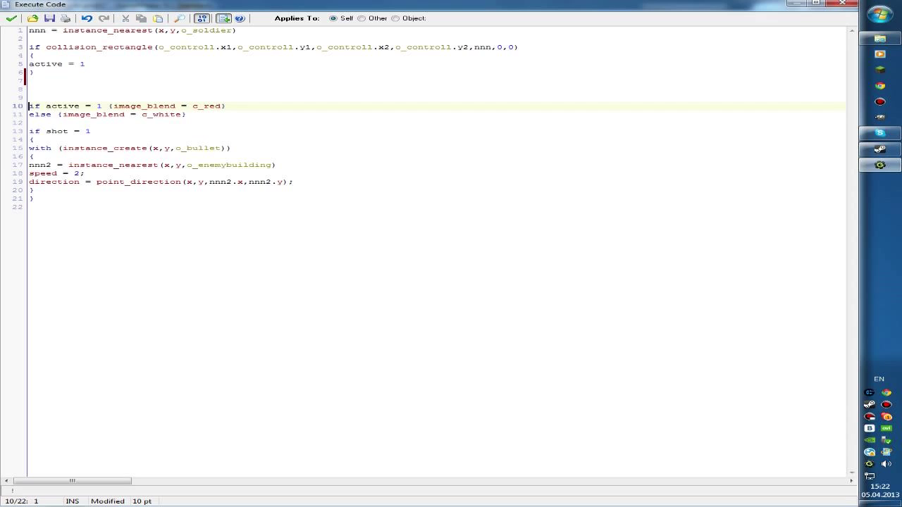
{"action": "left_click", "coordinate": [118, 105]}
{"action": "left_click", "coordinate": [29, 115]}
{"action": "mouse_move", "coordinate": [60, 115]}
{"action": "left_mouse_down"}
{"action": "mouse_move", "coordinate": [188, 115]}
{"action": "mouse_move", "coordinate": [141, 114]}
{"action": "left_mouse_up"}
{"action": "left_click", "coordinate": [187, 114]}
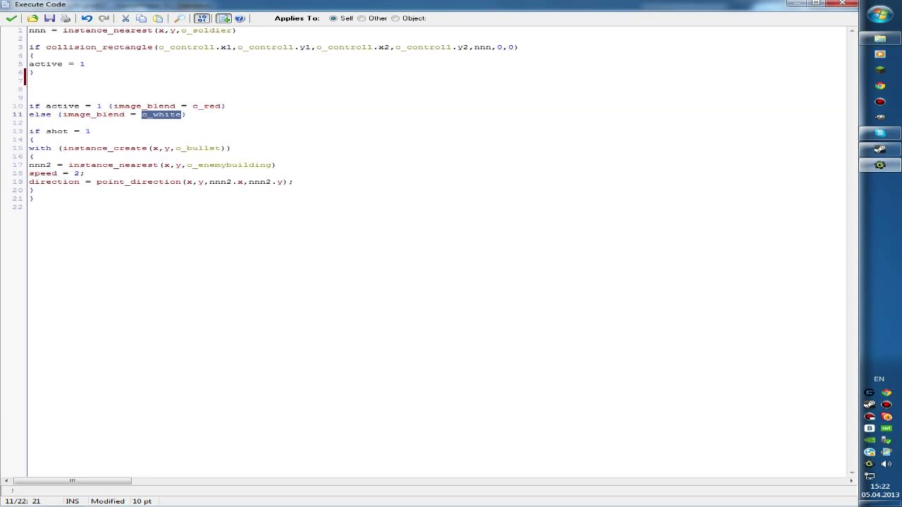
{"action": "key", "text": "ctrl+s"}
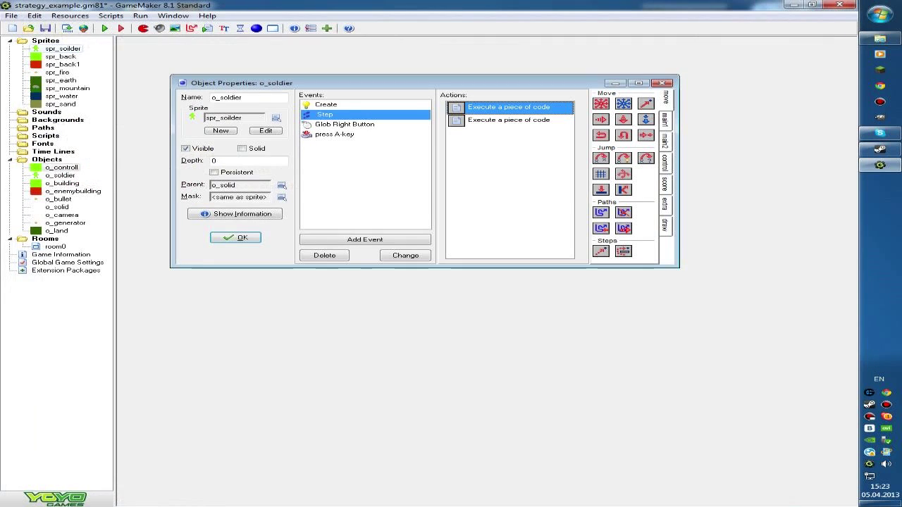
Reopen o_soldier's Step code and look over the c_white line through the with statement on line 15.
{"action": "double_click", "coordinate": [507, 108]}
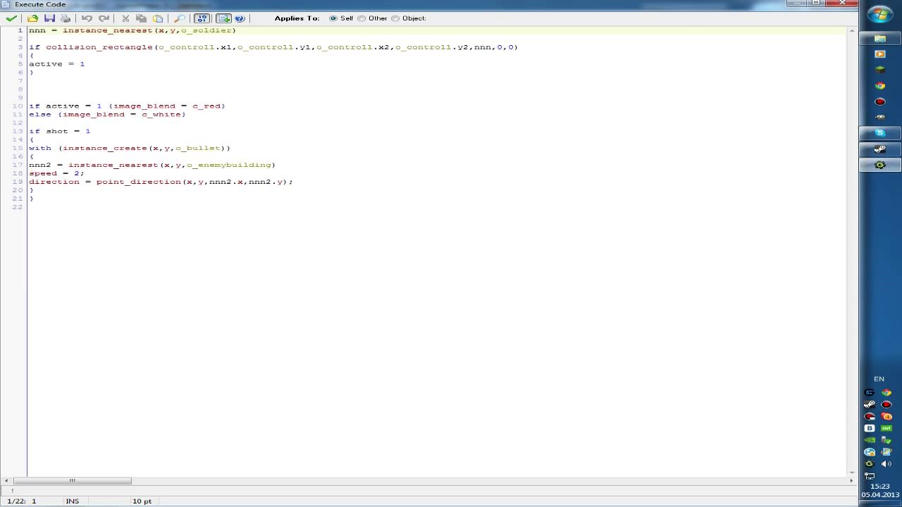
{"action": "left_click_drag", "start_coordinate": [141, 114], "coordinate": [174, 114]}
{"action": "left_click_drag", "start_coordinate": [141, 114], "coordinate": [223, 106]}
{"action": "left_click", "coordinate": [29, 123]}
{"action": "left_click", "coordinate": [29, 131]}
{"action": "left_click", "coordinate": [29, 140]}
{"action": "left_click", "coordinate": [29, 148]}
{"action": "key", "text": "ctrl+shift+Right"}
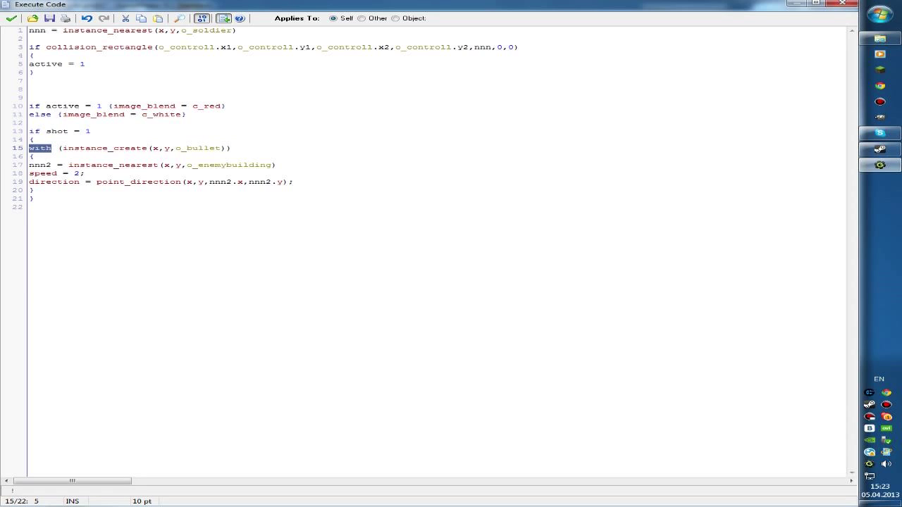
{"action": "left_click", "coordinate": [40, 148]}
Examine line 15's with instance_create call that spawns o_bullet.
{"action": "left_click", "coordinate": [62, 148]}
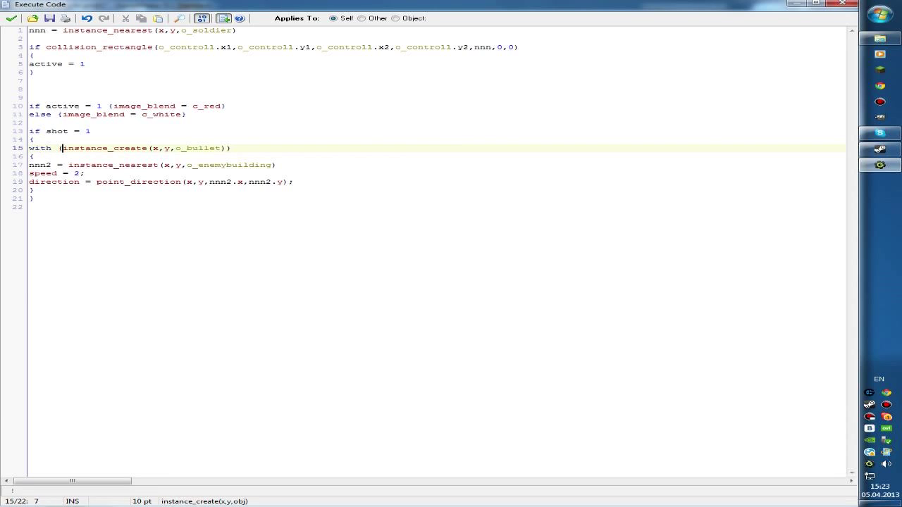
{"action": "left_click", "coordinate": [153, 148]}
{"action": "mouse_move", "coordinate": [181, 148]}
{"action": "left_mouse_down"}
{"action": "mouse_move", "coordinate": [33, 157]}
{"action": "mouse_move", "coordinate": [220, 148]}
{"action": "left_mouse_up"}
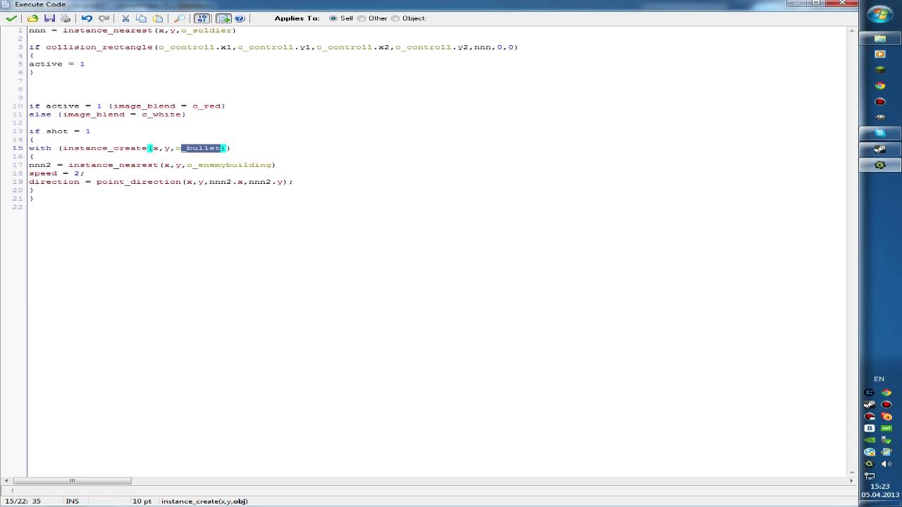
{"action": "left_click_drag", "start_coordinate": [29, 148], "coordinate": [52, 148]}
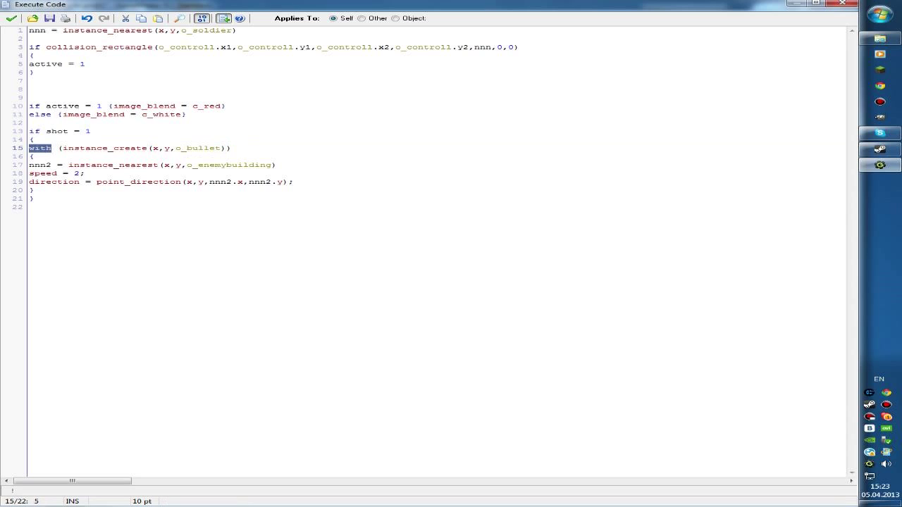
{"action": "left_click", "coordinate": [58, 148]}
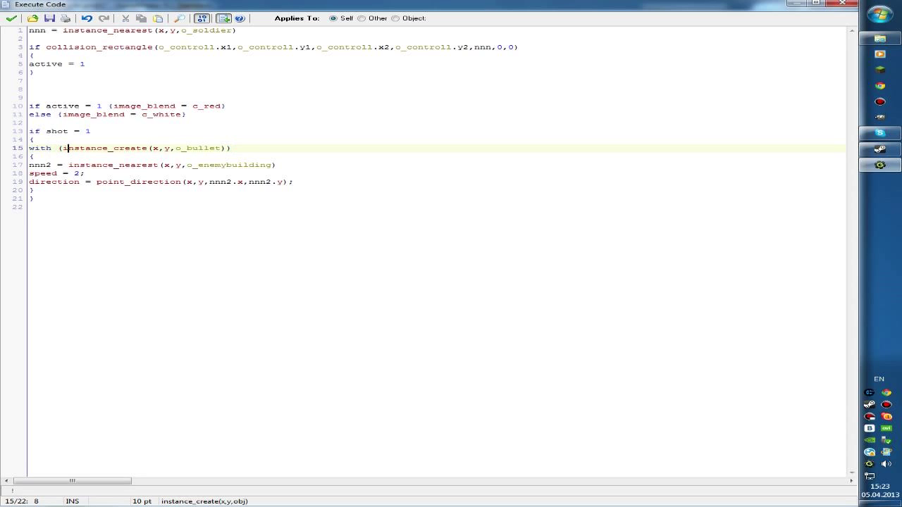
{"action": "left_click_drag", "start_coordinate": [57, 148], "coordinate": [231, 148]}
{"action": "left_click", "coordinate": [233, 148]}
{"action": "left_click", "coordinate": [29, 157]}
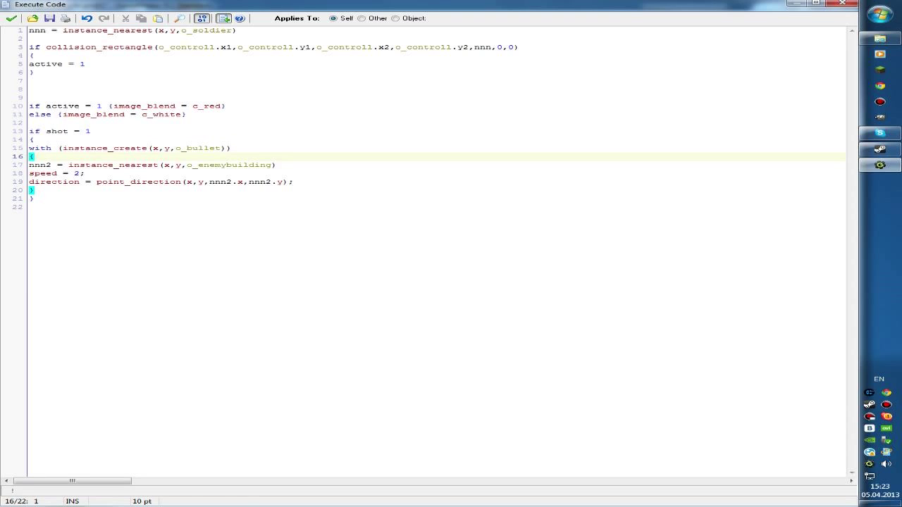
{"action": "left_click", "coordinate": [153, 148]}
{"action": "left_click", "coordinate": [169, 148]}
{"action": "left_click", "coordinate": [29, 165]}
Compare the nnn assignment with line 17's nnn2 assignment and the speed = 2 statement.
{"action": "left_click_drag", "start_coordinate": [29, 30], "coordinate": [182, 31]}
{"action": "left_click", "coordinate": [154, 30]}
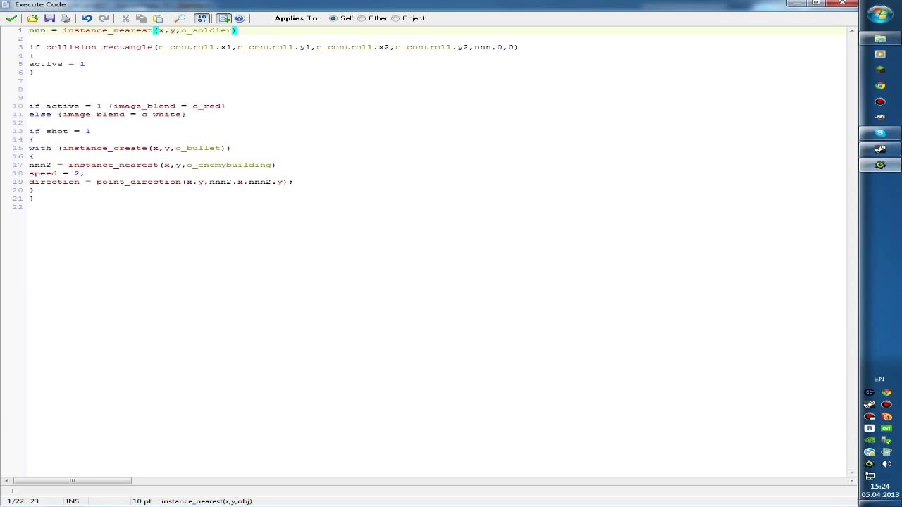
{"action": "left_click", "coordinate": [84, 174]}
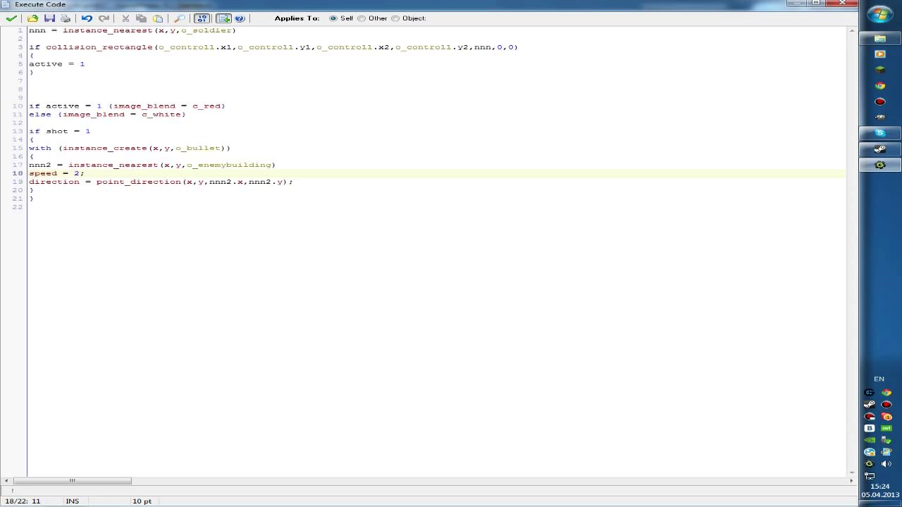
{"action": "left_click_drag", "start_coordinate": [29, 165], "coordinate": [278, 165]}
{"action": "left_click", "coordinate": [278, 165]}
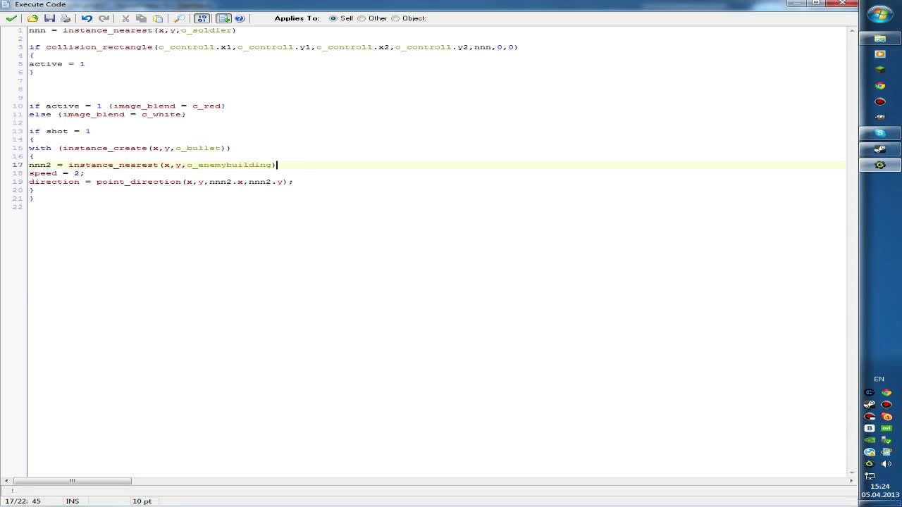
{"action": "left_click", "coordinate": [29, 182]}
{"action": "left_click", "coordinate": [62, 148]}
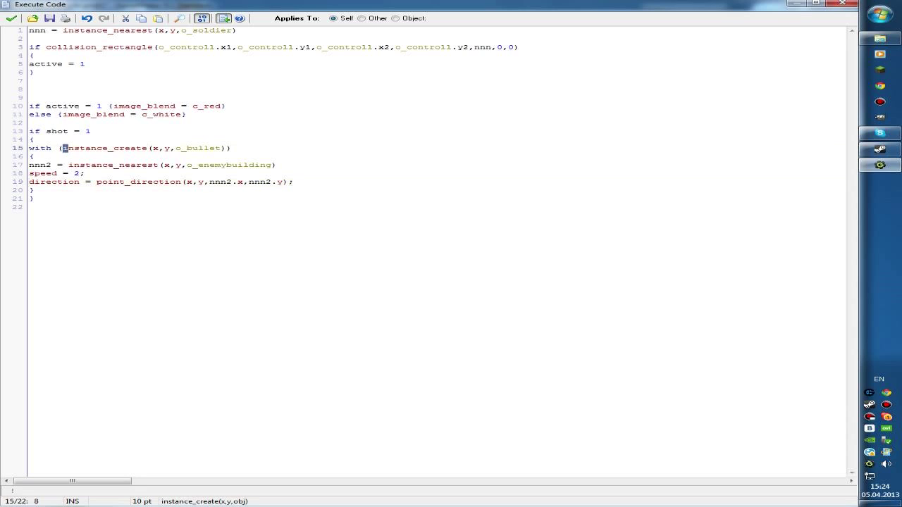
{"action": "double_click", "coordinate": [40, 165]}
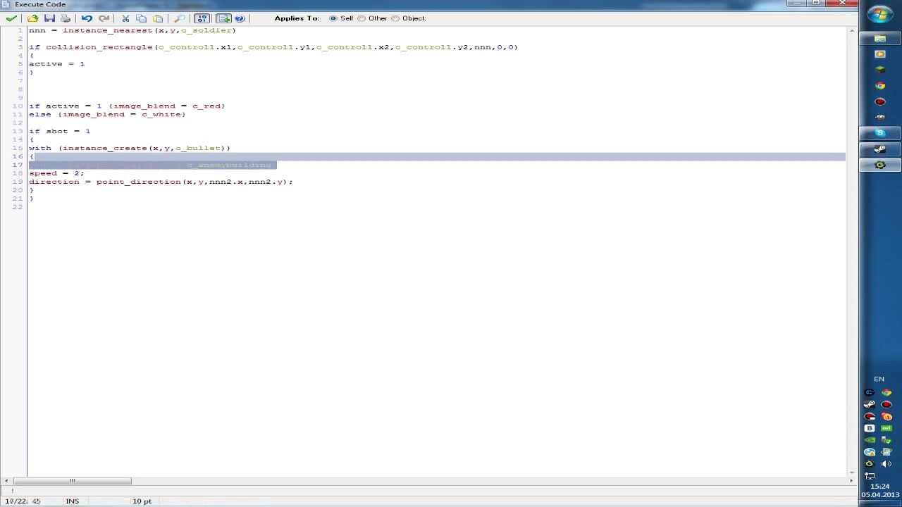
{"action": "left_click", "coordinate": [84, 174]}
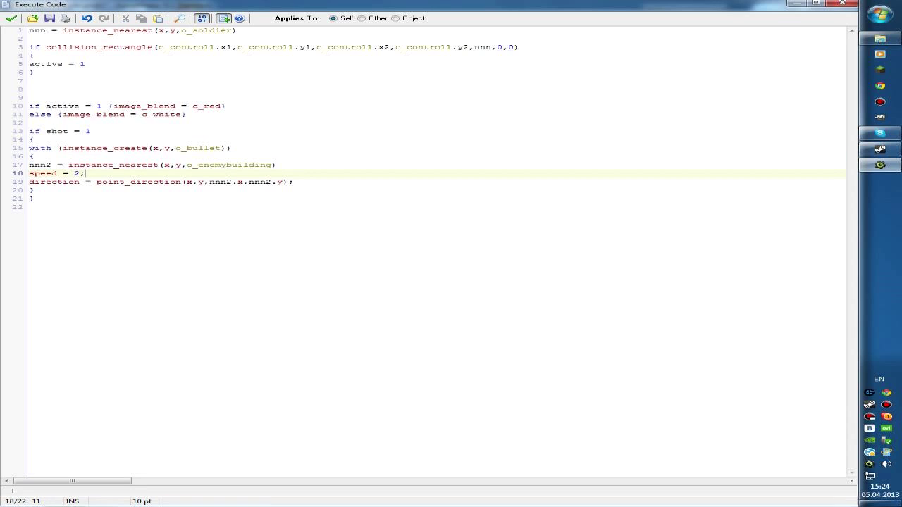
{"action": "left_click_drag", "start_coordinate": [29, 173], "coordinate": [84, 173]}
{"action": "left_click", "coordinate": [29, 182]}
Review line 19's direction = point_direction toward nnn2, then save and close the code.
{"action": "left_click_drag", "start_coordinate": [30, 182], "coordinate": [293, 182]}
{"action": "left_click", "coordinate": [97, 182]}
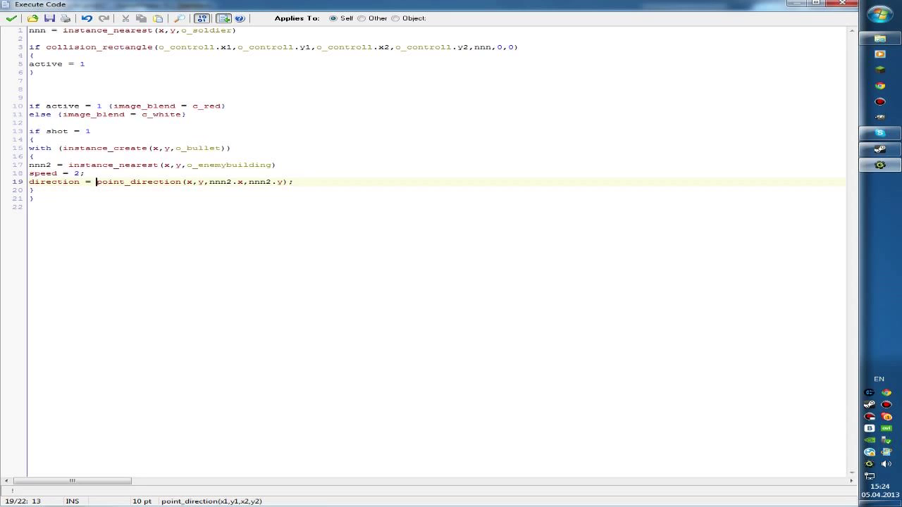
{"action": "left_click", "coordinate": [198, 182]}
{"action": "left_click", "coordinate": [260, 182]}
{"action": "key", "text": "Up"}
{"action": "key", "text": "Down"}
{"action": "left_click", "coordinate": [12, 19]}
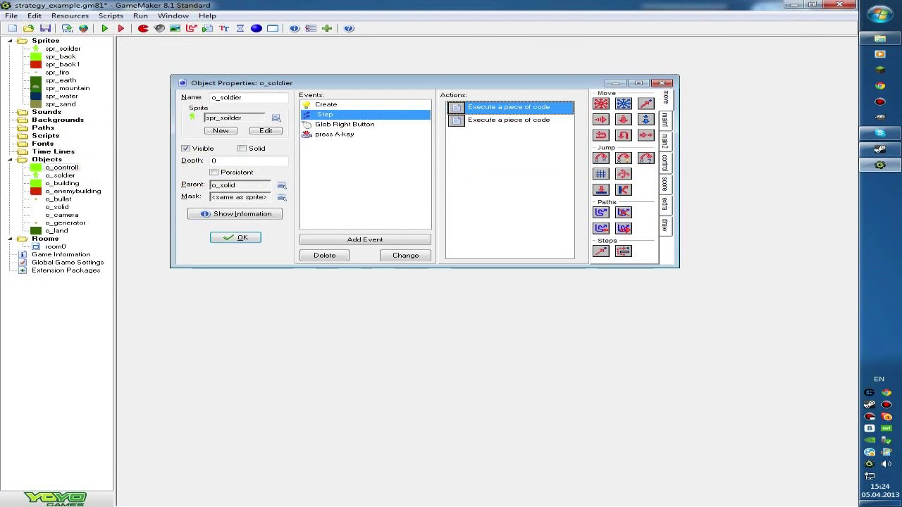
{"action": "double_click", "coordinate": [470, 120]}
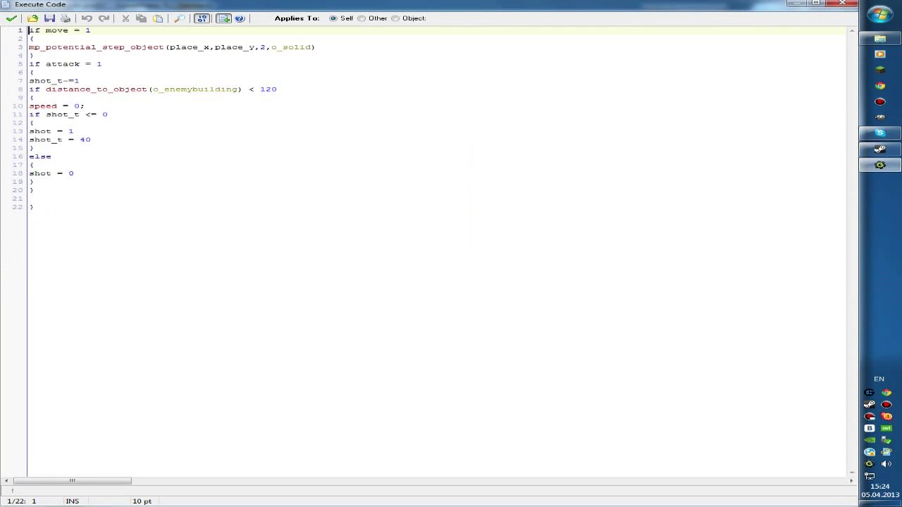
{"action": "left_click", "coordinate": [11, 18]}
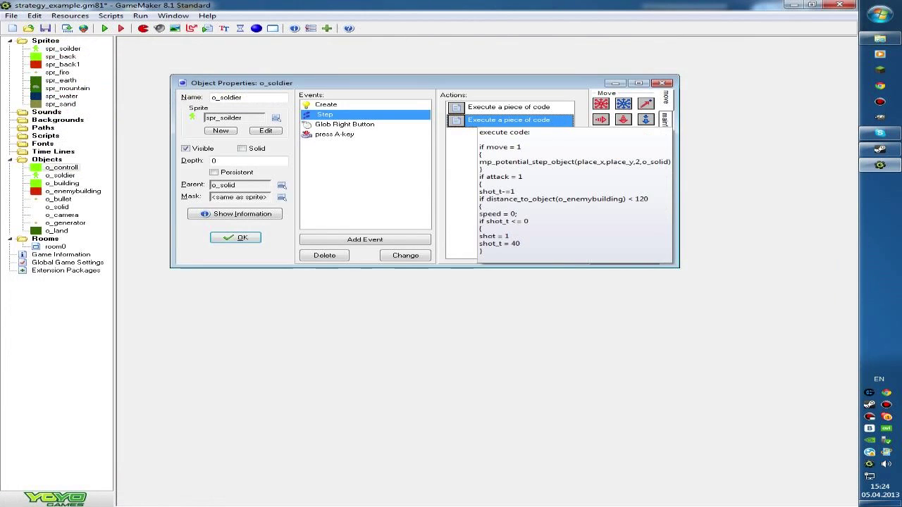
{"action": "double_click", "coordinate": [479, 121]}
{"action": "key", "text": "End"}
{"action": "left_click_drag", "start_coordinate": [29, 47], "coordinate": [131, 47]}
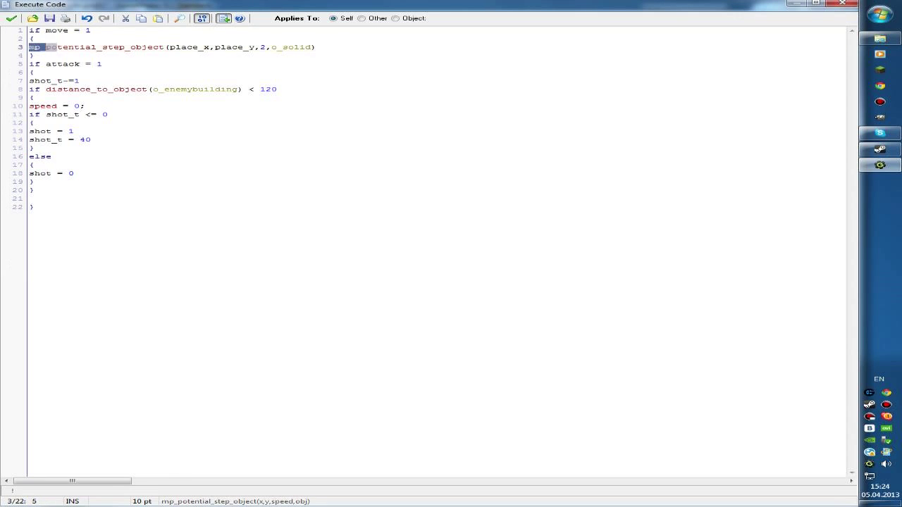
{"action": "left_click", "coordinate": [33, 47]}
{"action": "left_click", "coordinate": [231, 46]}
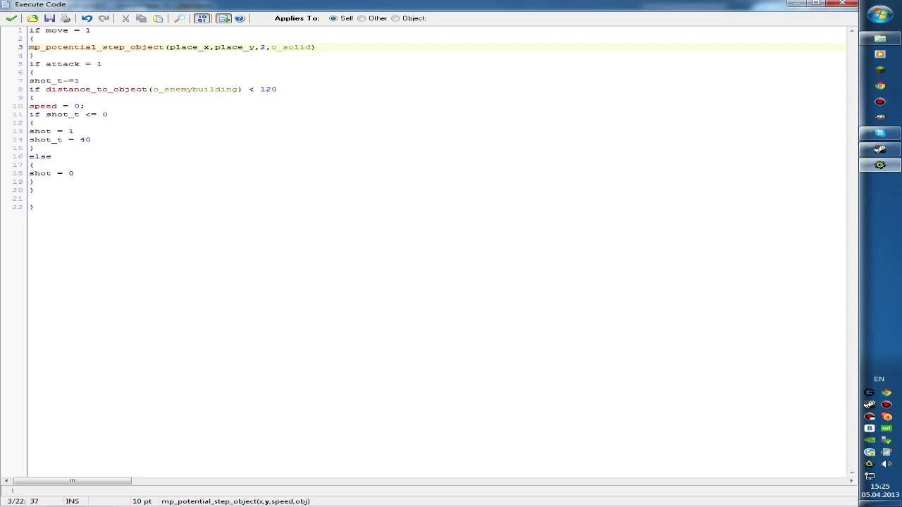
{"action": "key", "text": "Right"}
{"action": "key", "text": "Right"}
{"action": "key", "text": "Right"}
{"action": "key", "text": "Right"}
{"action": "key", "text": "Right"}
{"action": "key", "text": "shift+Right"}
{"action": "key", "text": "shift+Right"}
{"action": "key", "text": "shift+Right"}
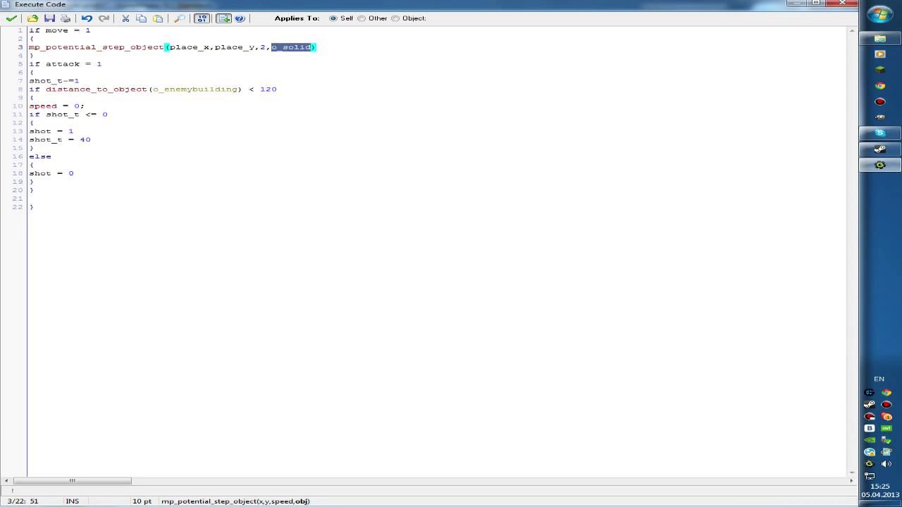
{"action": "key", "text": "ctrl+s"}
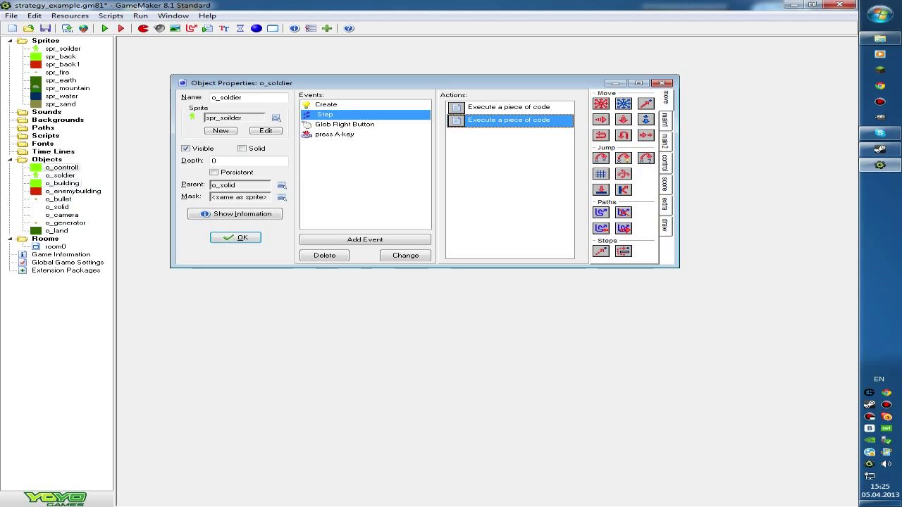
{"action": "left_click", "coordinate": [57, 207]}
{"action": "double_click", "coordinate": [57, 208]}
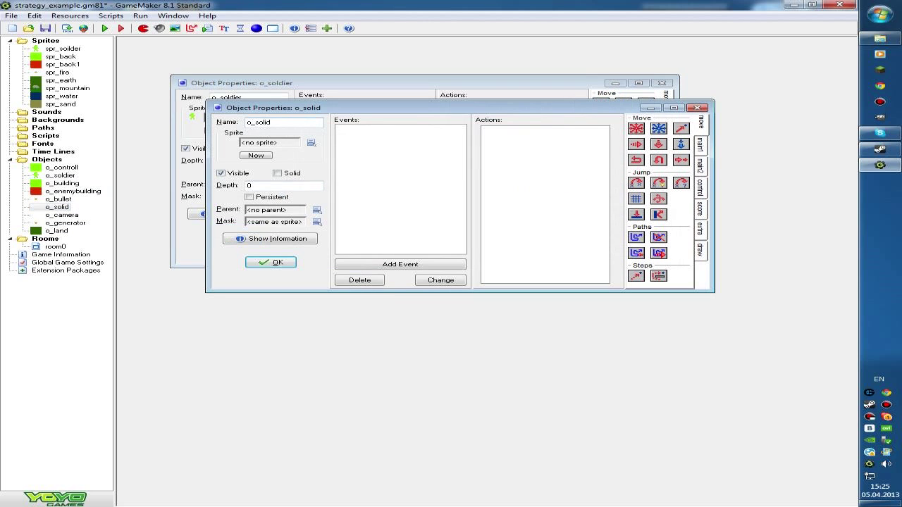
{"action": "left_click", "coordinate": [270, 263]}
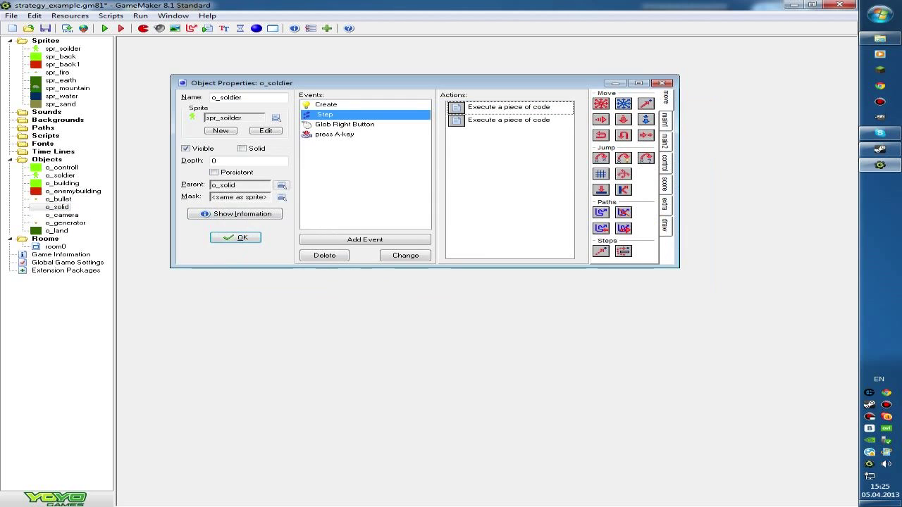
{"action": "left_click", "coordinate": [280, 184]}
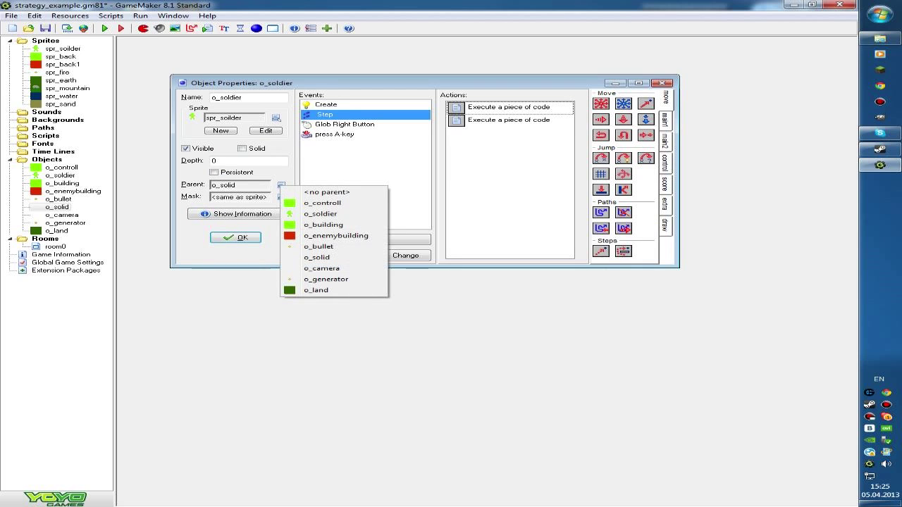
{"action": "left_click", "coordinate": [62, 182]}
{"action": "double_click", "coordinate": [62, 182]}
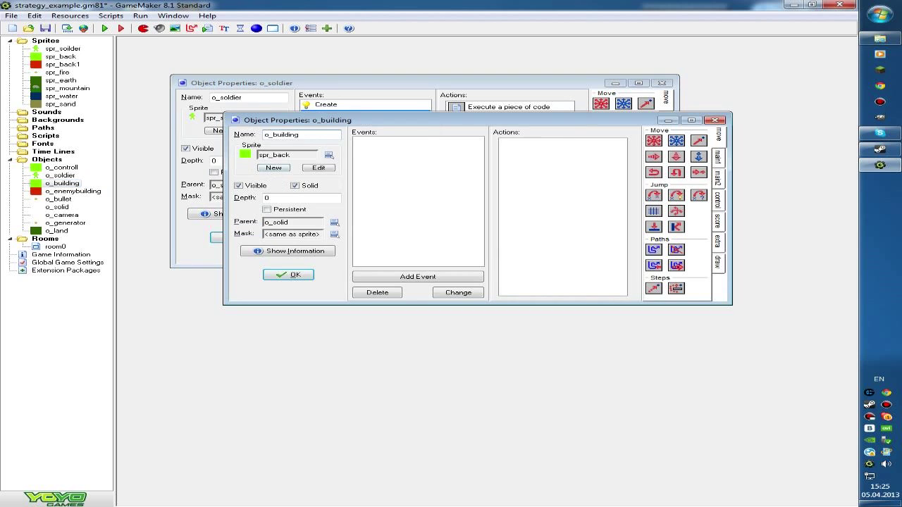
{"action": "left_click", "coordinate": [288, 274]}
{"action": "double_click", "coordinate": [72, 191]}
{"action": "left_click", "coordinate": [306, 287]}
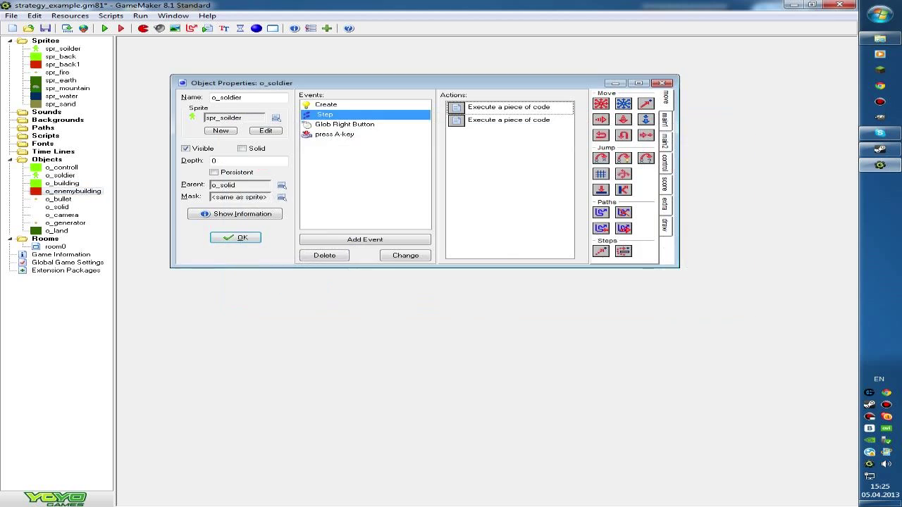
{"action": "left_click", "coordinate": [236, 238]}
{"action": "double_click", "coordinate": [60, 176]}
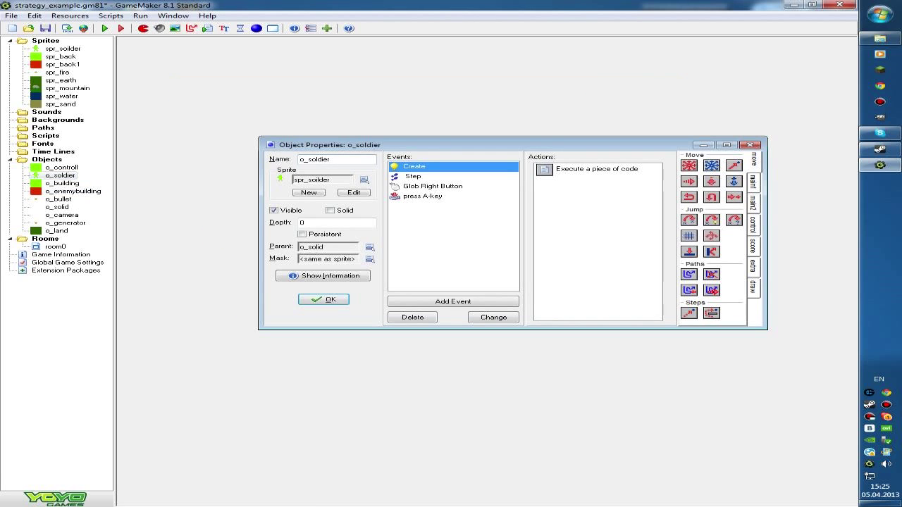
{"action": "left_click", "coordinate": [413, 177]}
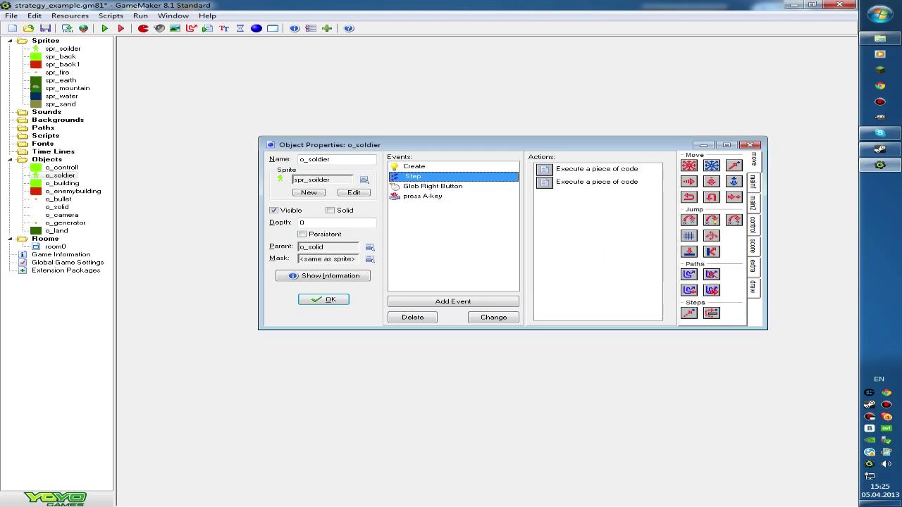
Open the Step event's code and indent the attack block by one level.
{"action": "double_click", "coordinate": [597, 168]}
{"action": "left_click_drag", "start_coordinate": [30, 63], "coordinate": [33, 71]}
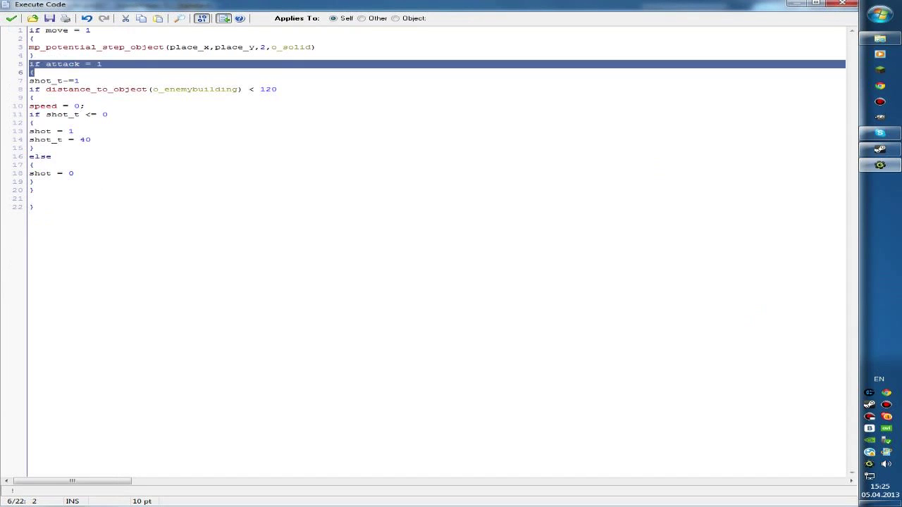
{"action": "left_click", "coordinate": [80, 80]}
{"action": "left_click_drag", "start_coordinate": [30, 63], "coordinate": [30, 72]}
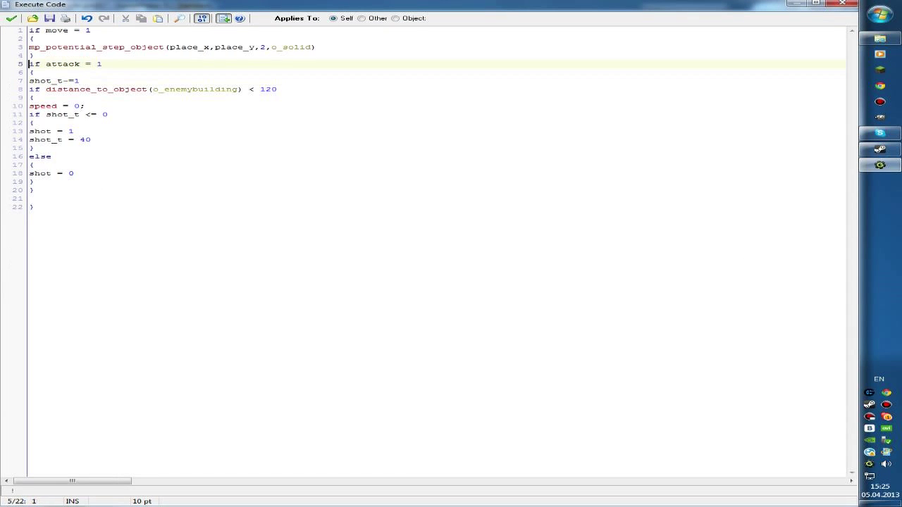
{"action": "left_click", "coordinate": [29, 72]}
{"action": "left_click_drag", "start_coordinate": [29, 76], "coordinate": [30, 198]}
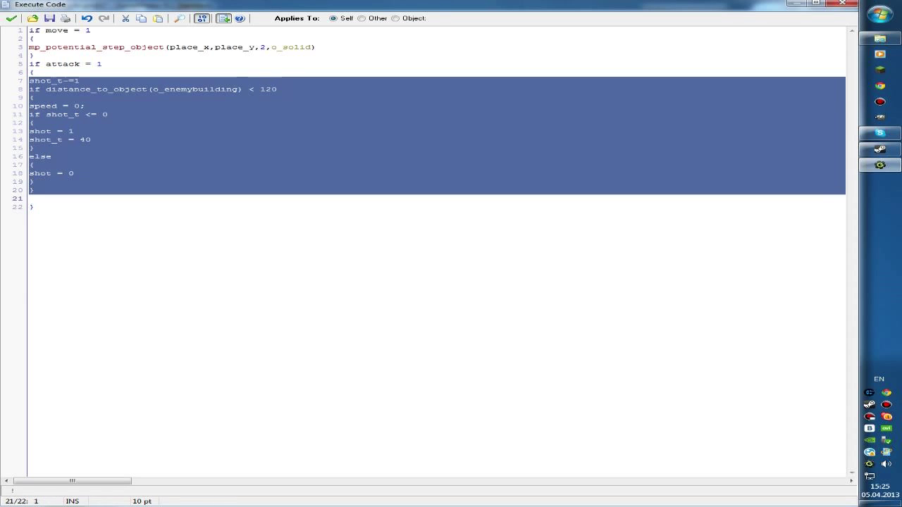
{"action": "key", "text": "Tab"}
Insert a blank line after the move block and inspect the shot_t-=1 decrement.
{"action": "left_click", "coordinate": [74, 157]}
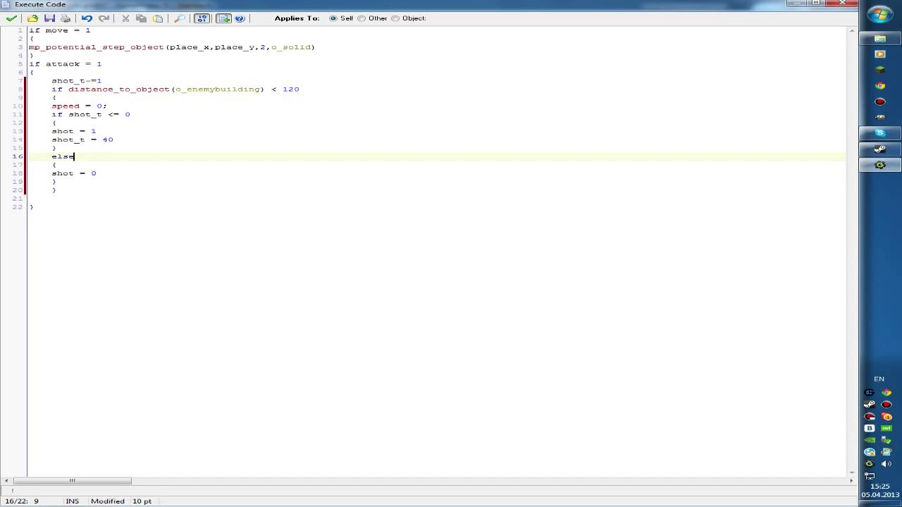
{"action": "left_click", "coordinate": [33, 55]}
{"action": "key", "text": "Return"}
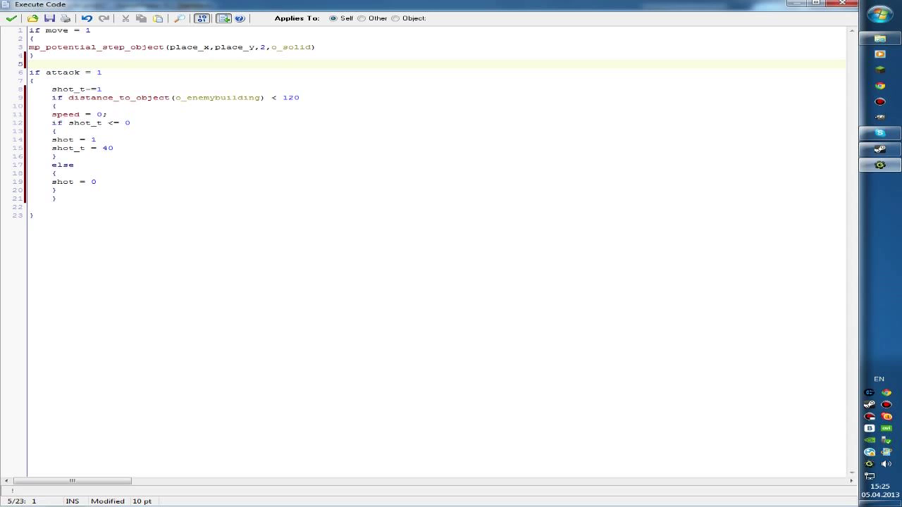
{"action": "left_click_drag", "start_coordinate": [47, 89], "coordinate": [103, 88]}
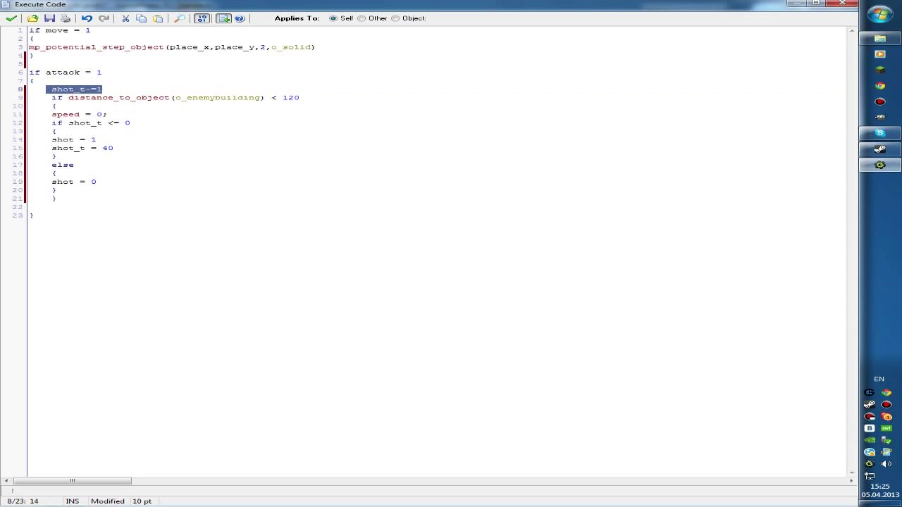
{"action": "key", "text": "Right"}
{"action": "key", "text": "Left"}
{"action": "key", "text": "Left"}
{"action": "key", "text": "shift+Left"}
{"action": "left_click", "coordinate": [103, 89]}
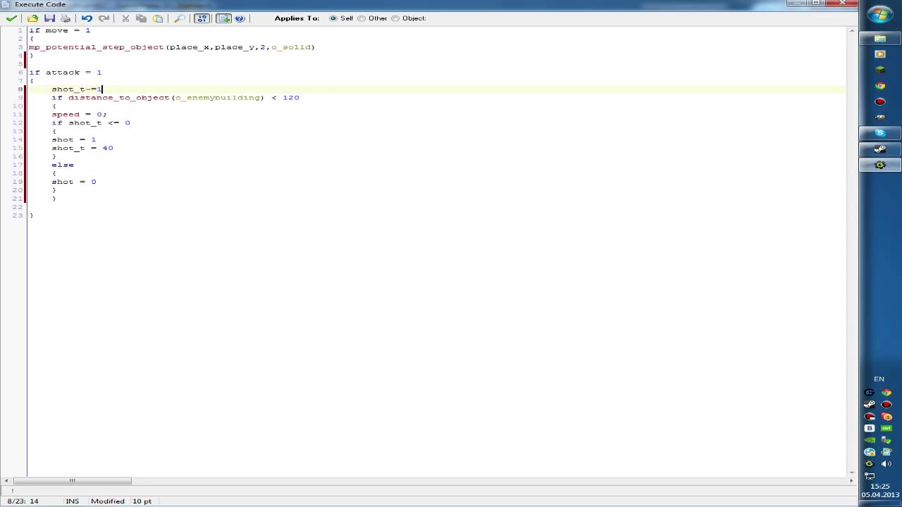
Review the distance check against o_enemybuilding with its 120 range and speed = 0.
{"action": "left_click", "coordinate": [52, 97]}
{"action": "left_click_drag", "start_coordinate": [52, 97], "coordinate": [130, 123]}
{"action": "left_click", "coordinate": [108, 114]}
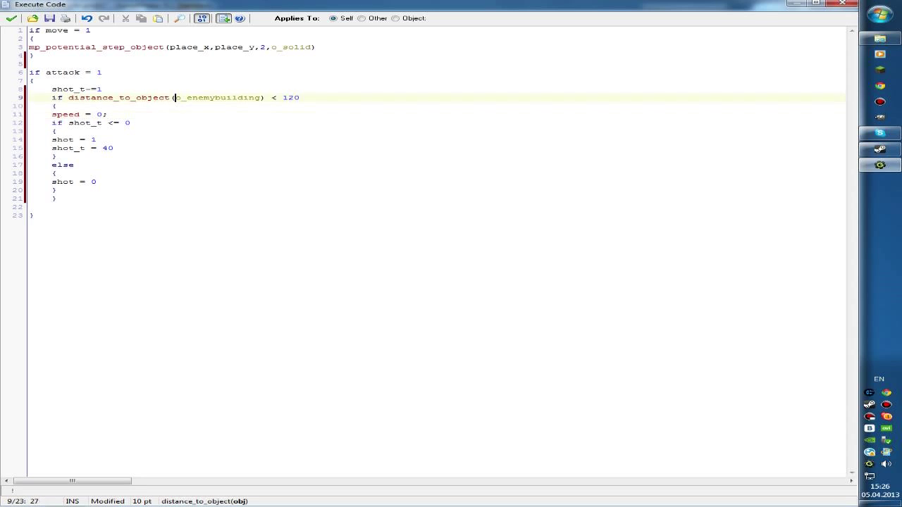
{"action": "double_click", "coordinate": [215, 98]}
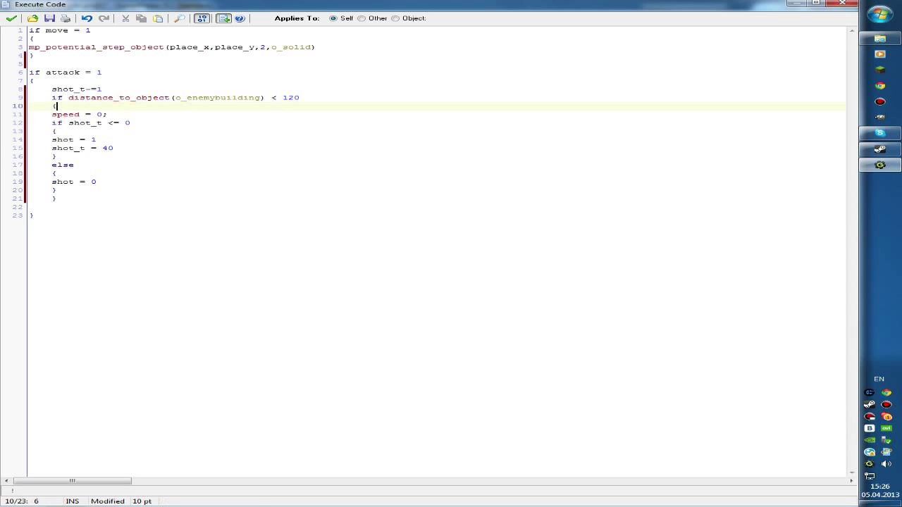
{"action": "left_click", "coordinate": [286, 98]}
{"action": "double_click", "coordinate": [290, 98]}
{"action": "left_click", "coordinate": [56, 106]}
Step through the shot_t timer check lines, undoing one stray edit.
{"action": "key", "text": "shift+End"}
{"action": "key", "text": "Left"}
{"action": "key", "text": "Up"}
{"action": "key", "text": "Up"}
{"action": "key", "text": "Up"}
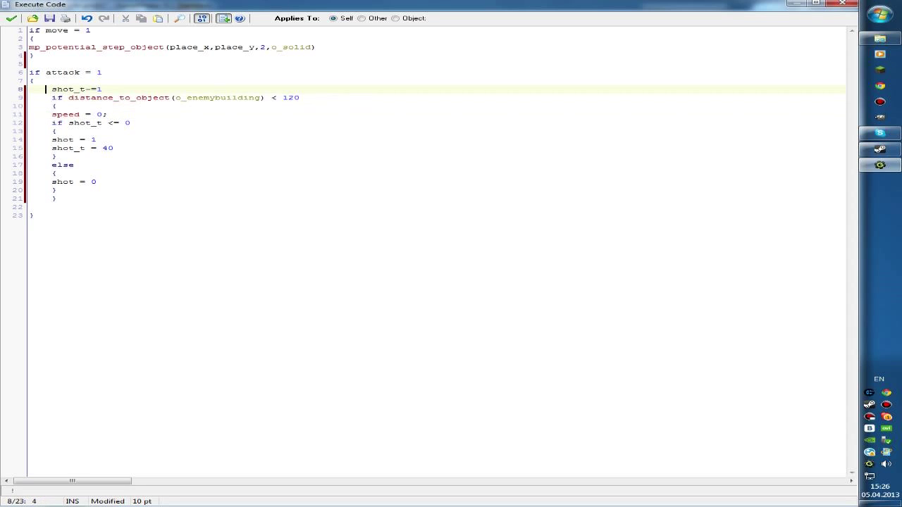
{"action": "left_click", "coordinate": [56, 131]}
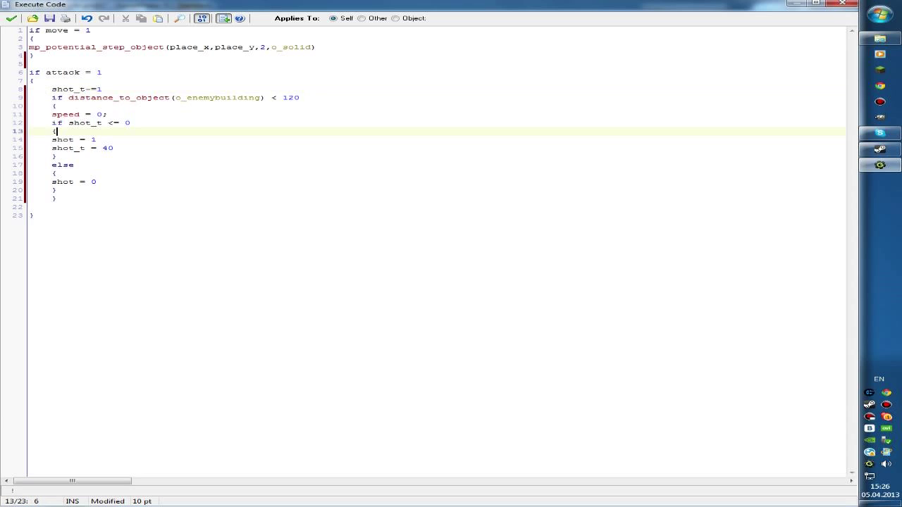
{"action": "key", "text": "ctrl+z"}
{"action": "left_click", "coordinate": [46, 123]}
{"action": "key", "text": "Down"}
{"action": "key", "text": "Down"}
{"action": "key", "text": "shift+Down"}
{"action": "key", "text": "shift+End"}
Select the shot = 1 and shot_t = 40 statements on lines 14-15.
{"action": "left_click", "coordinate": [74, 165]}
{"action": "left_click_drag", "start_coordinate": [51, 139], "coordinate": [96, 140]}
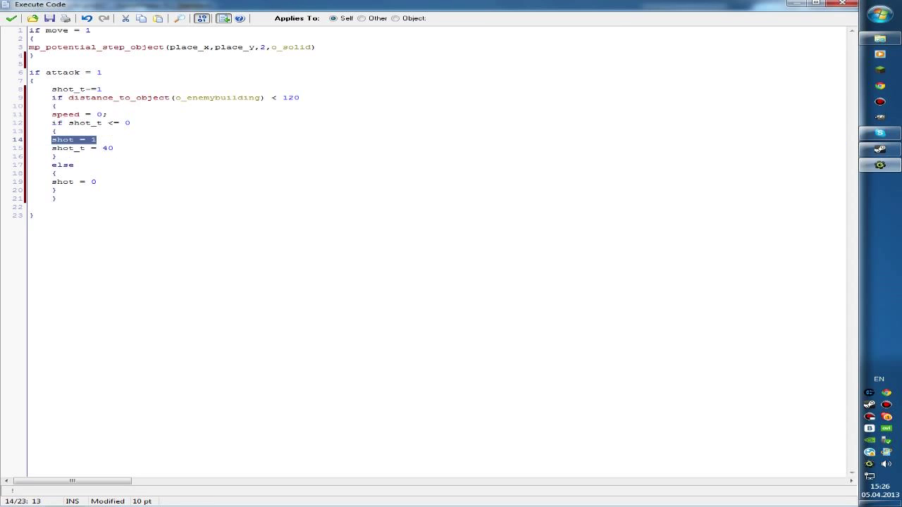
{"action": "left_click", "coordinate": [62, 148]}
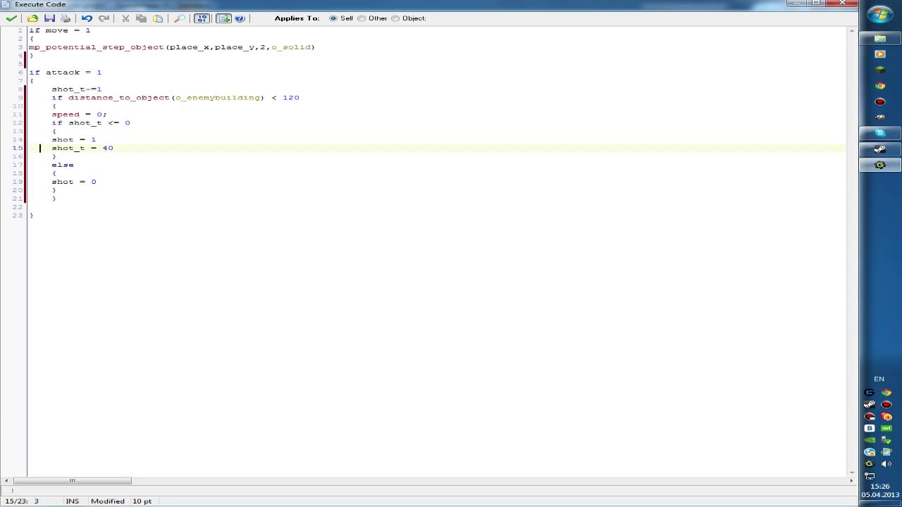
{"action": "left_click_drag", "start_coordinate": [40, 148], "coordinate": [114, 148]}
{"action": "left_click", "coordinate": [114, 148]}
Check shot_t-=1, the else branch and the timer comparison, then save and close the code.
{"action": "left_click", "coordinate": [103, 89]}
{"action": "left_click", "coordinate": [85, 89]}
{"action": "mouse_move", "coordinate": [52, 165]}
{"action": "left_mouse_down"}
{"action": "mouse_move", "coordinate": [74, 165]}
{"action": "mouse_move", "coordinate": [97, 182]}
{"action": "left_mouse_up"}
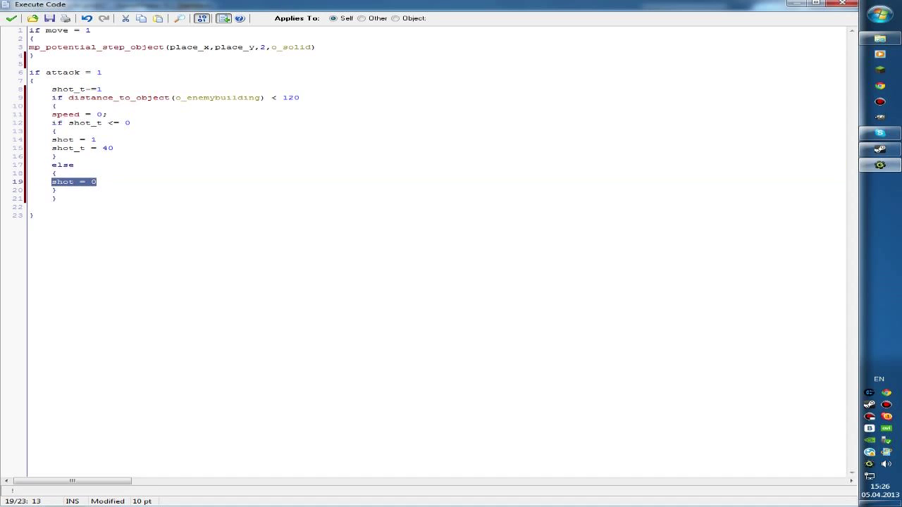
{"action": "left_click_drag", "start_coordinate": [114, 123], "coordinate": [63, 123]}
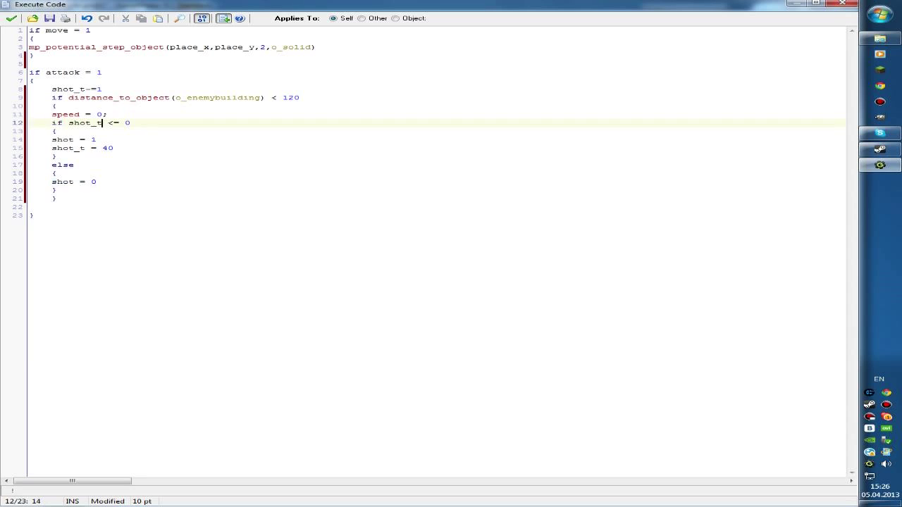
{"action": "left_click", "coordinate": [96, 139]}
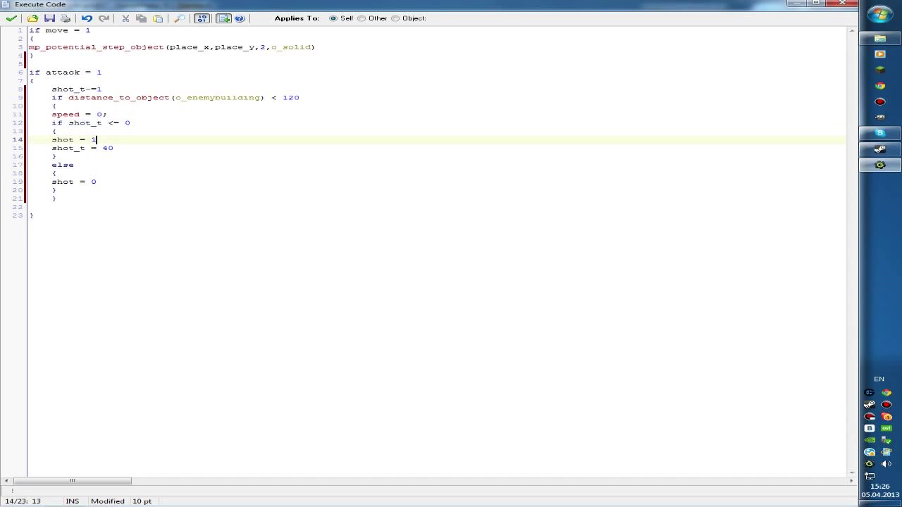
{"action": "left_click", "coordinate": [11, 18]}
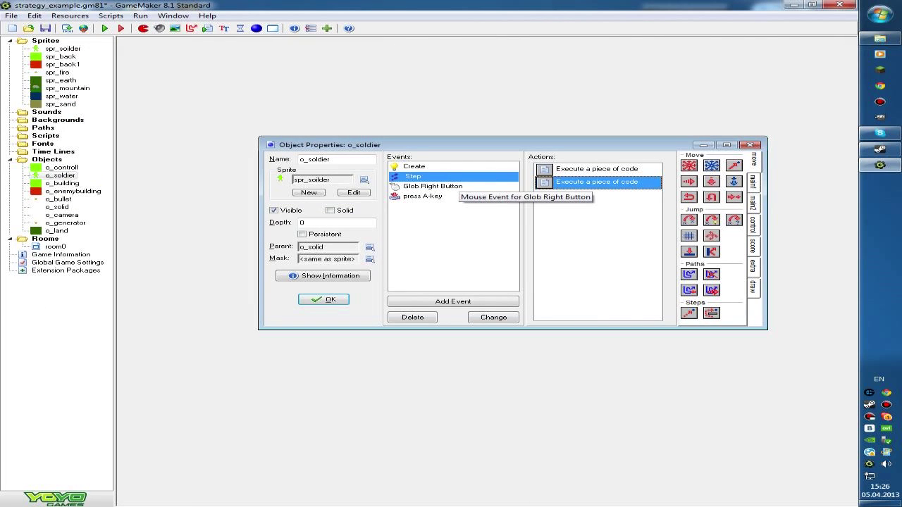
Select the Glob Right Button event and dismiss its options menu.
{"action": "left_click", "coordinate": [451, 186]}
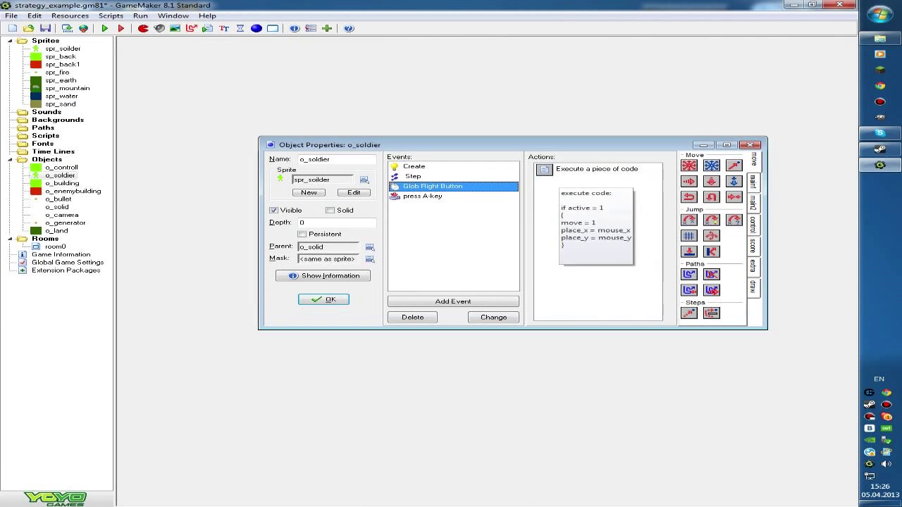
{"action": "right_click", "coordinate": [455, 181]}
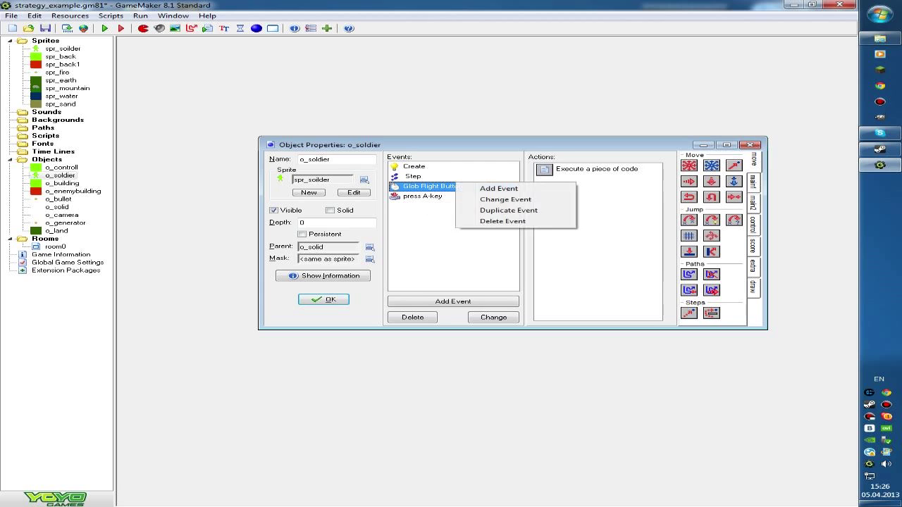
{"action": "right_click", "coordinate": [430, 186]}
{"action": "key", "text": "Escape"}
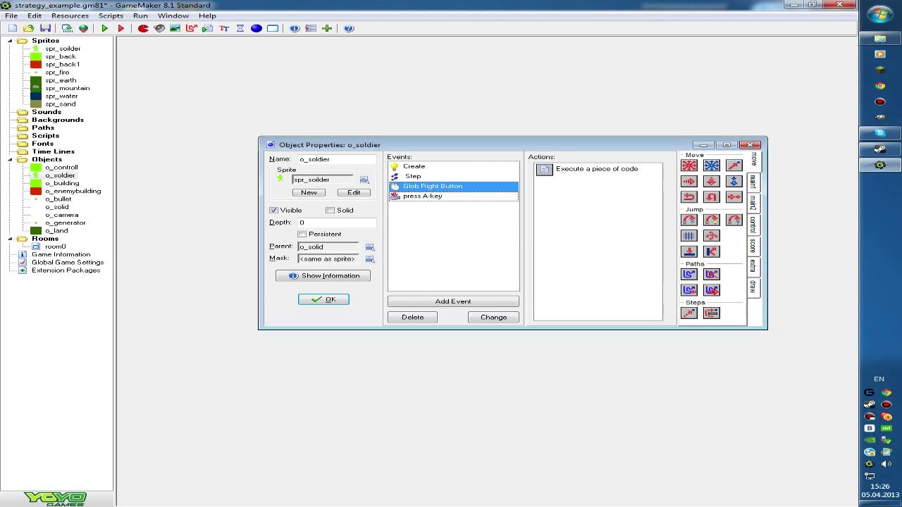
Read the right-button code setting move = 1 and place_y = mouse_y, then close it.
{"action": "double_click", "coordinate": [585, 169]}
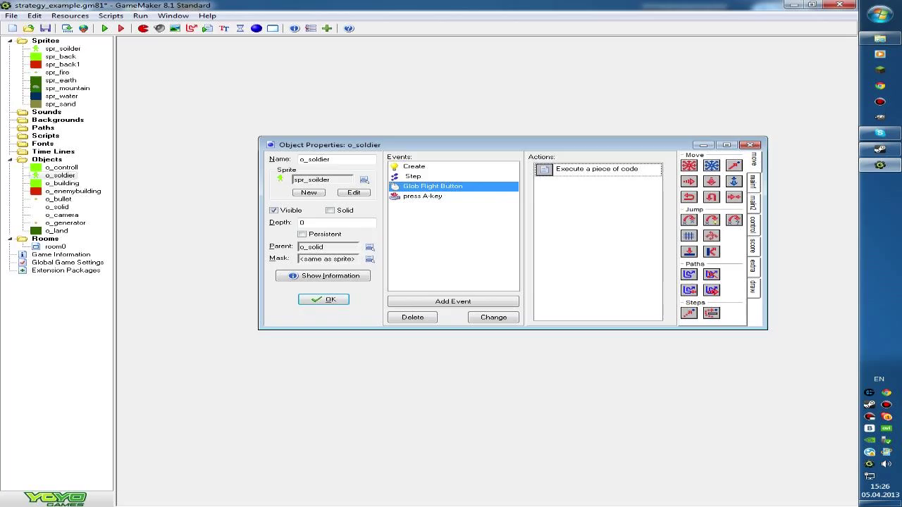
{"action": "key", "text": "shift+End"}
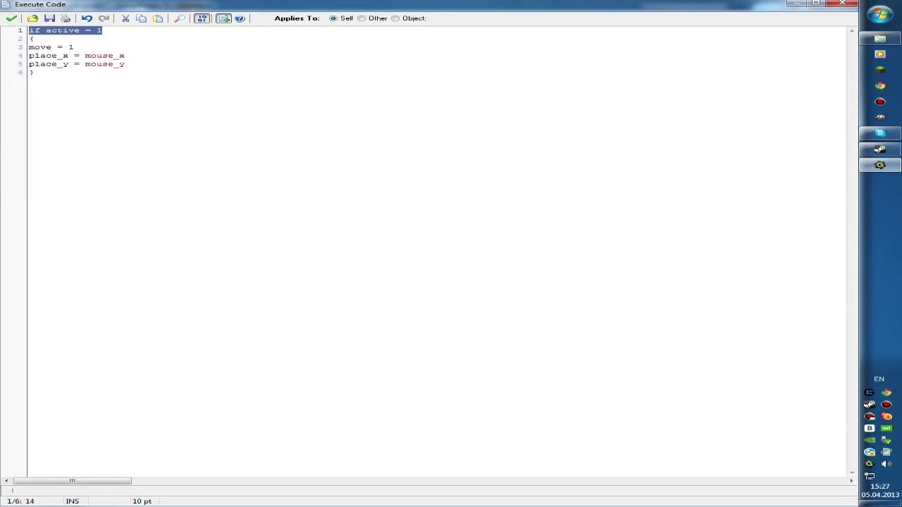
{"action": "key", "text": "shift+Down"}
{"action": "key", "text": "Down"}
{"action": "key", "text": "shift+End"}
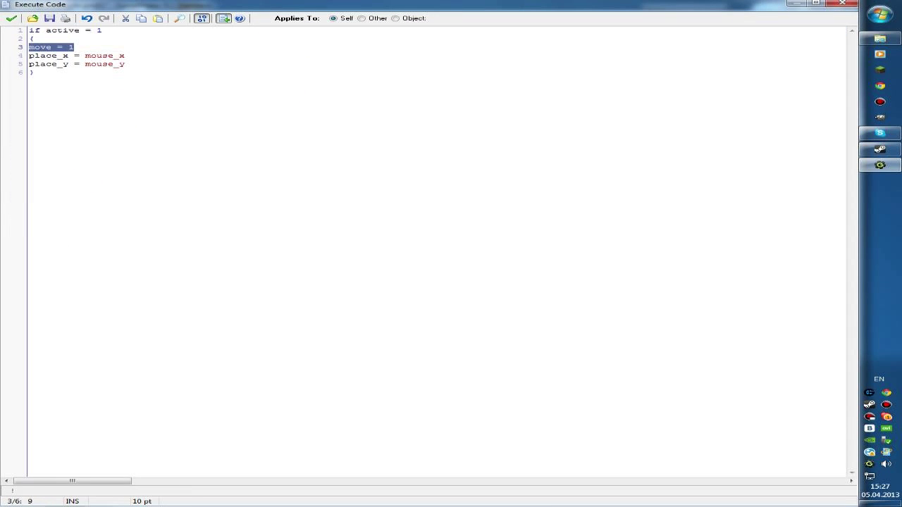
{"action": "key", "text": "Escape"}
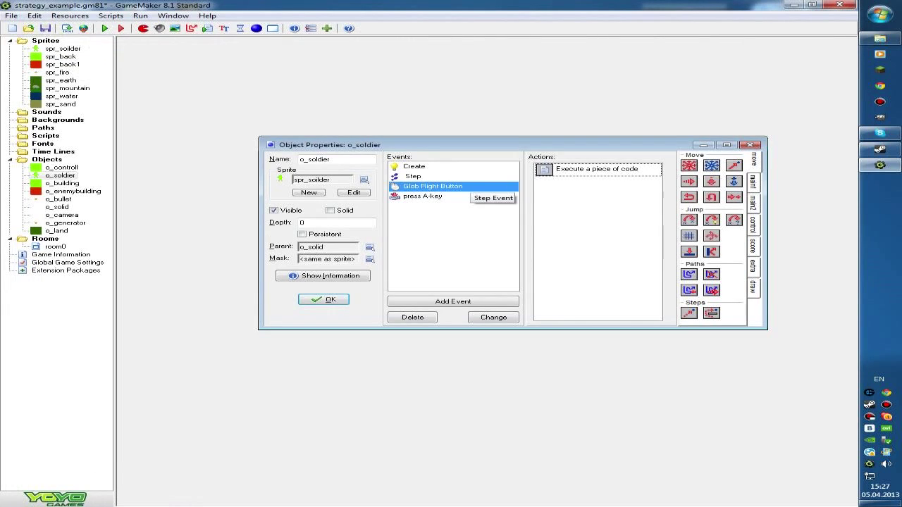
{"action": "double_click", "coordinate": [585, 171]}
{"action": "mouse_move", "coordinate": [29, 55]}
{"action": "left_mouse_down"}
{"action": "mouse_move", "coordinate": [124, 55]}
{"action": "mouse_move", "coordinate": [29, 63]}
{"action": "left_mouse_up"}
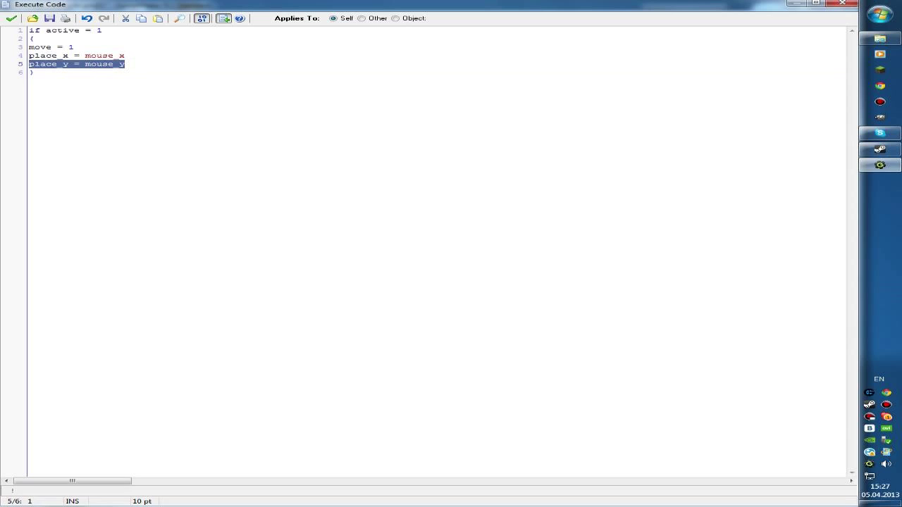
{"action": "left_click", "coordinate": [11, 18]}
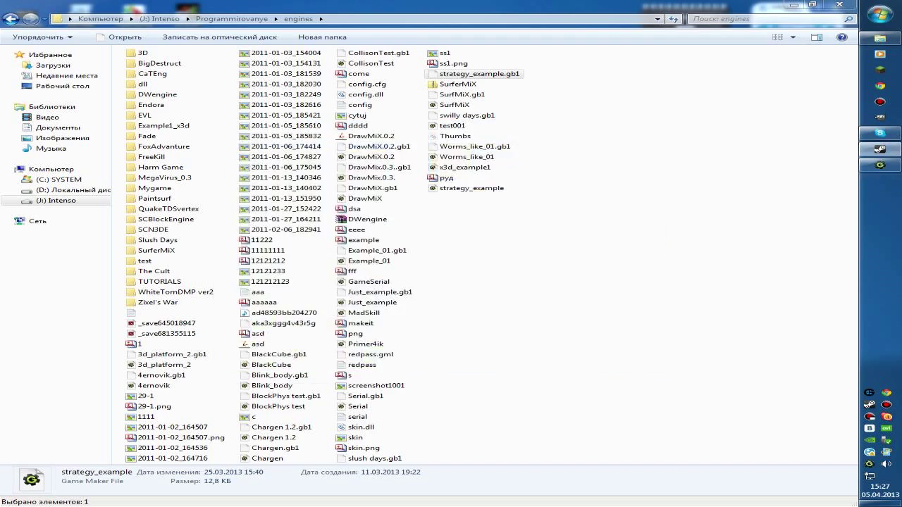
Close the game, select the press A-key event, and browse Key Press letters without adding one.
{"action": "key", "text": "Escape"}
{"action": "left_click", "coordinate": [465, 196]}
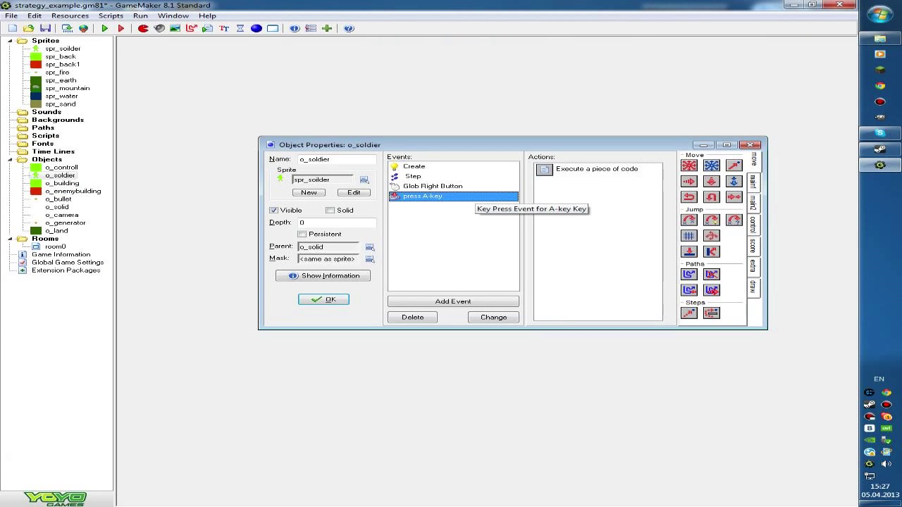
{"action": "right_click", "coordinate": [414, 197]}
{"action": "key", "text": "Escape"}
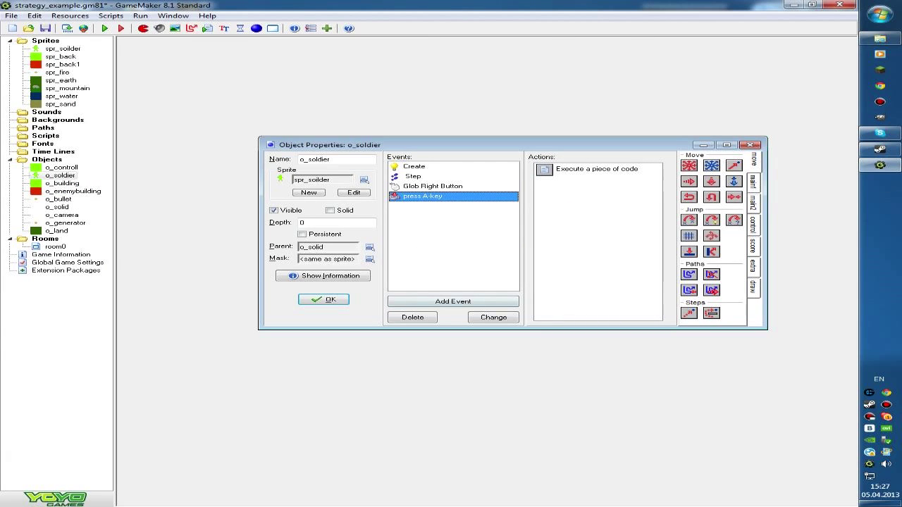
{"action": "left_click", "coordinate": [469, 256]}
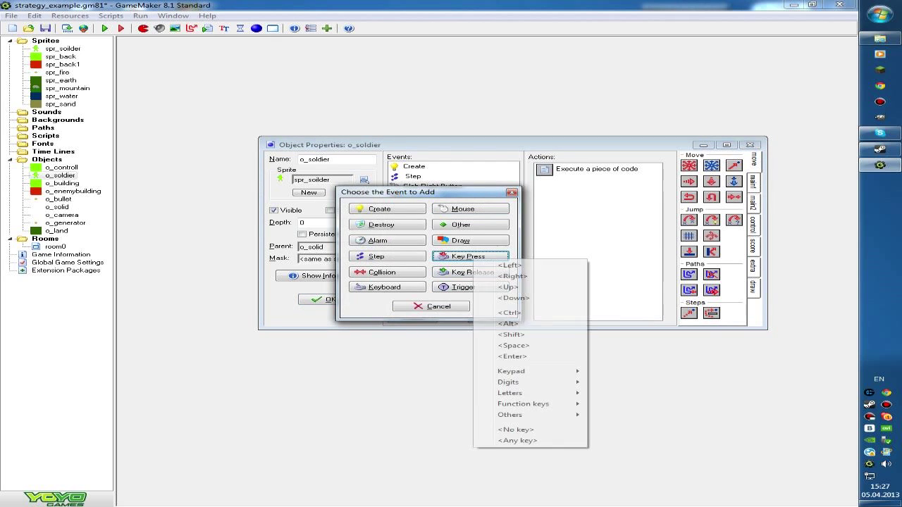
{"action": "mouse_move", "coordinate": [536, 393]}
{"action": "key", "text": "Escape"}
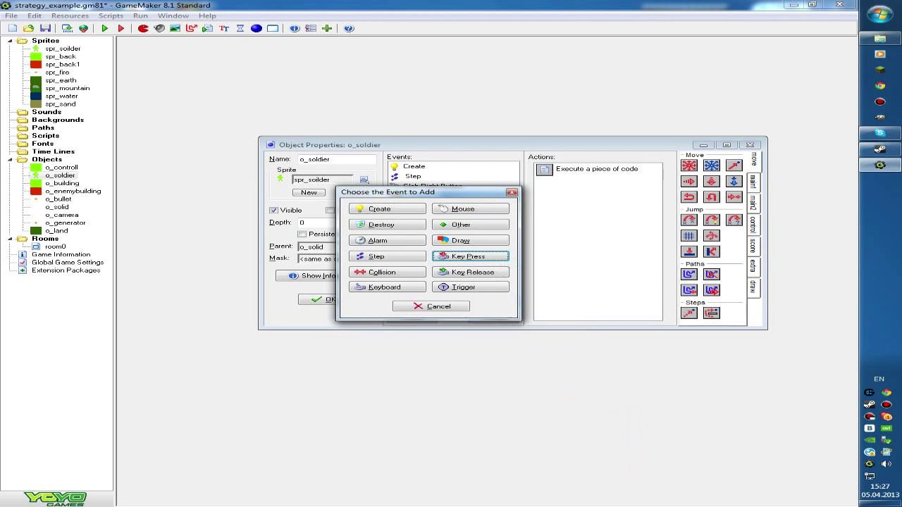
{"action": "left_click", "coordinate": [432, 306]}
Open the A-key code, glance over its lines, and close it.
{"action": "double_click", "coordinate": [596, 169]}
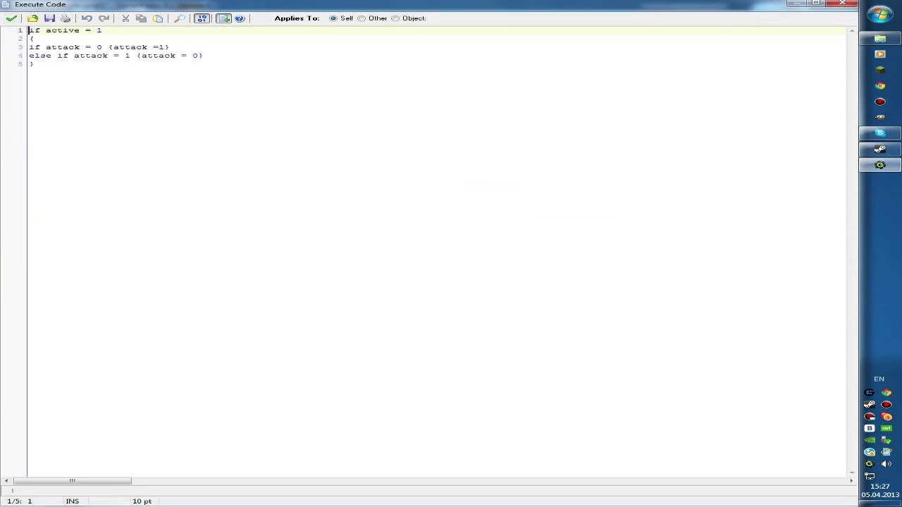
{"action": "left_click", "coordinate": [29, 47]}
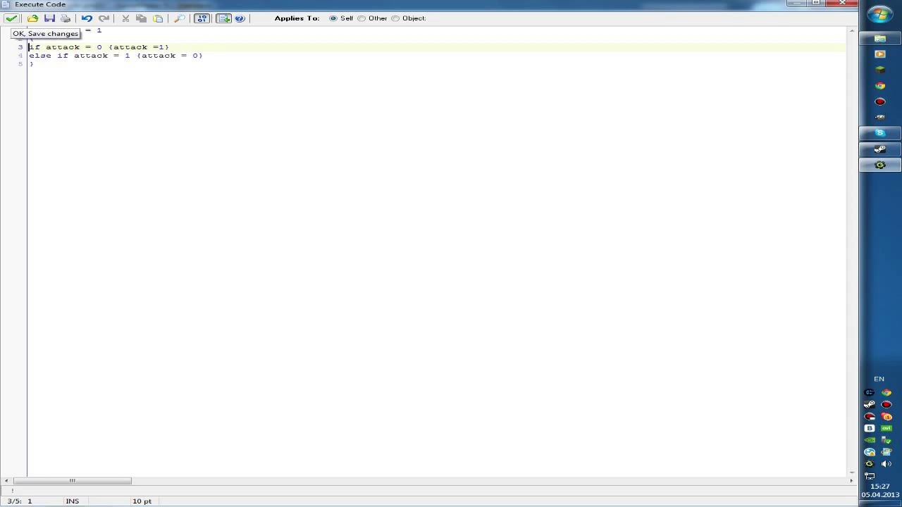
{"action": "left_click", "coordinate": [11, 19]}
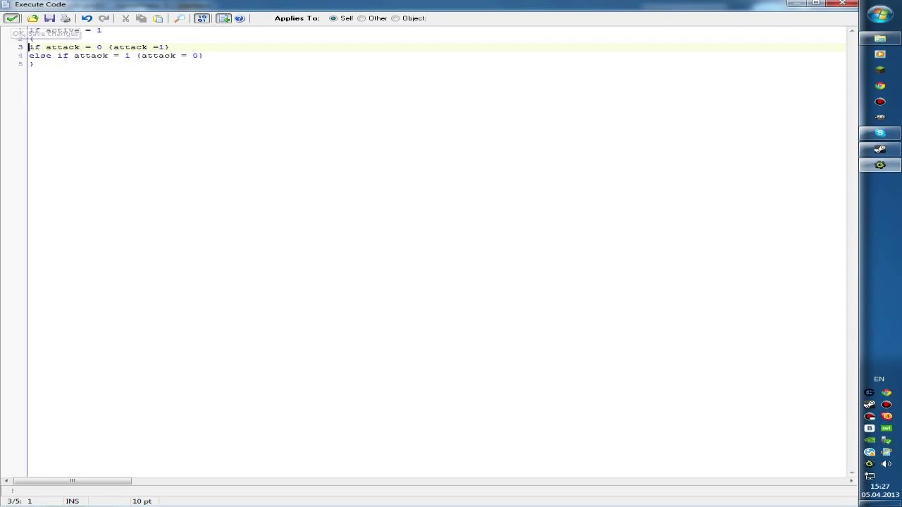
{"action": "left_click", "coordinate": [103, 30]}
{"action": "left_click", "coordinate": [11, 19]}
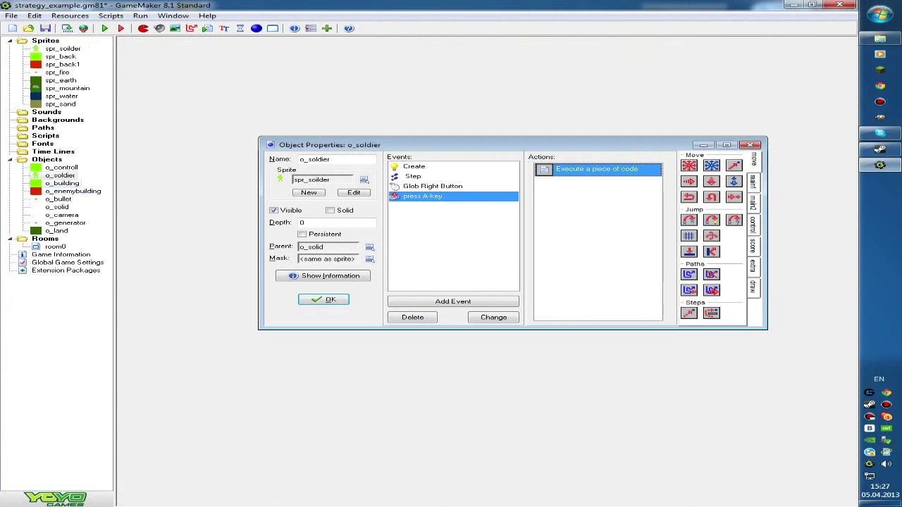
Reopen the A-key attack toggle code, review lines 1-5, and save it.
{"action": "double_click", "coordinate": [597, 169]}
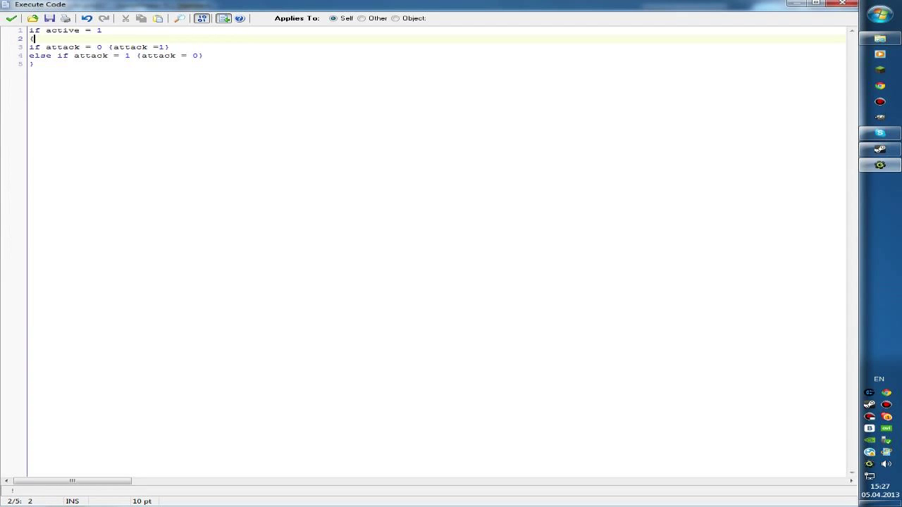
{"action": "left_click", "coordinate": [29, 47]}
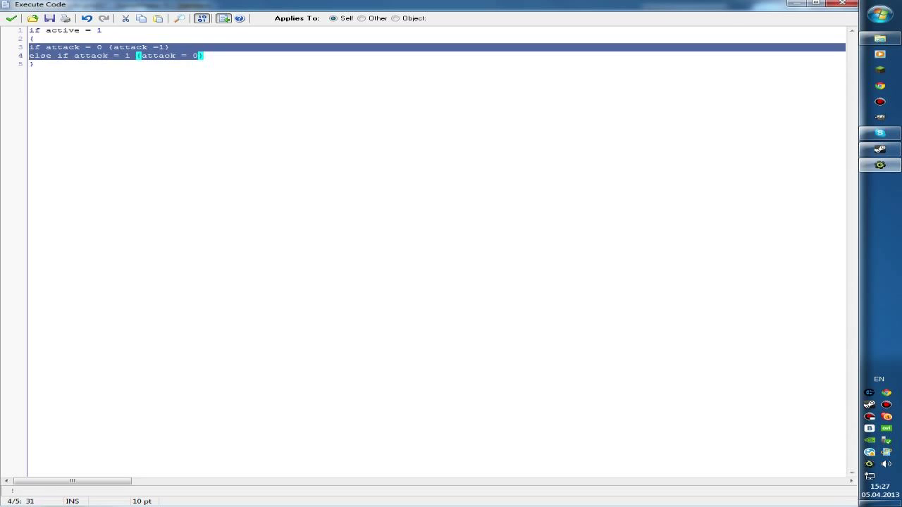
{"action": "left_click", "coordinate": [33, 64]}
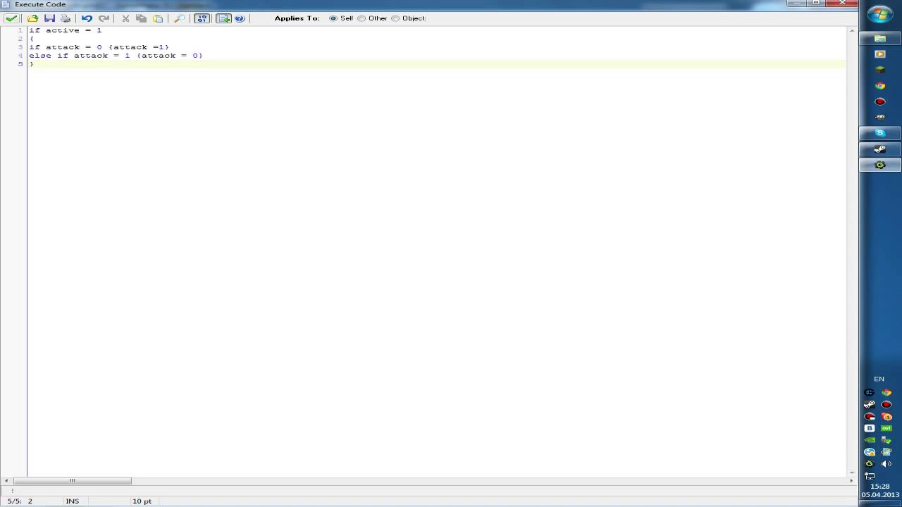
{"action": "left_click", "coordinate": [11, 18]}
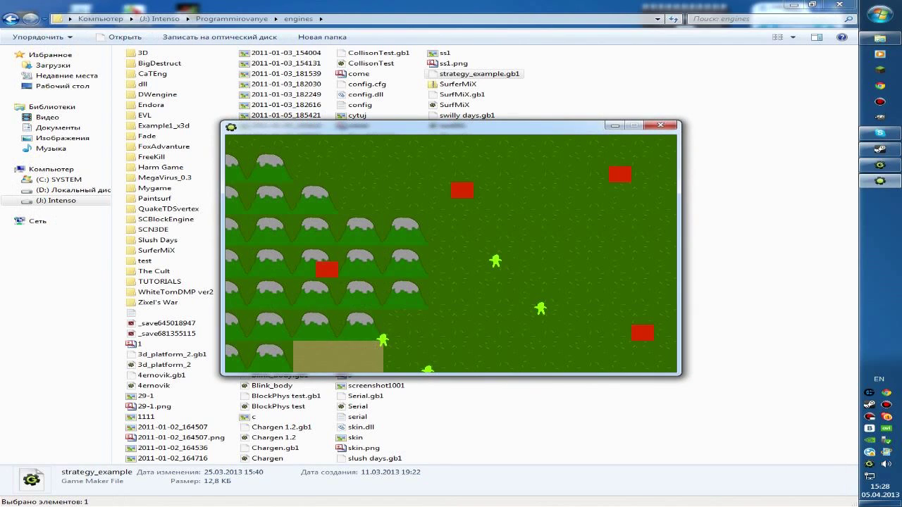
Box-select one soldier and send it upward, then select the field soldiers and the mountain soldier.
{"action": "left_click_drag", "start_coordinate": [359, 331], "coordinate": [395, 353]}
{"action": "right_click", "coordinate": [388, 296]}
{"action": "left_click_drag", "start_coordinate": [450, 231], "coordinate": [608, 325]}
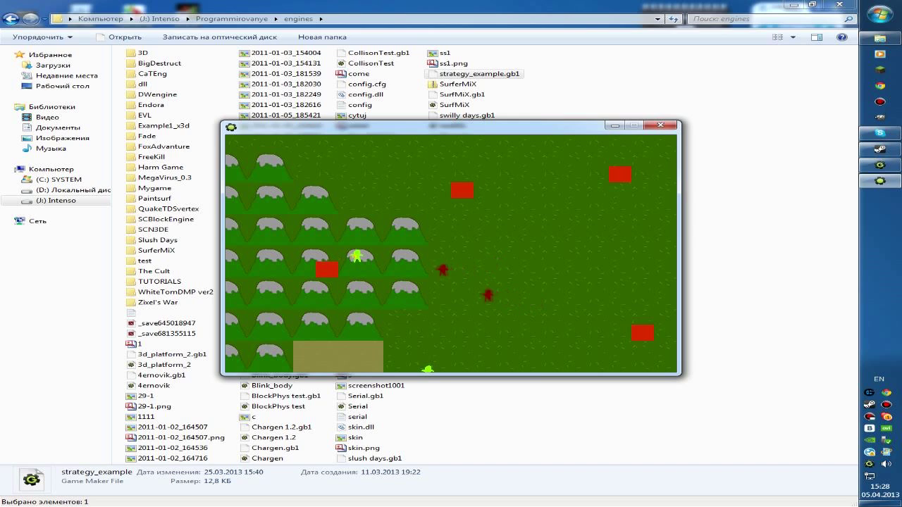
{"action": "left_click", "coordinate": [357, 255]}
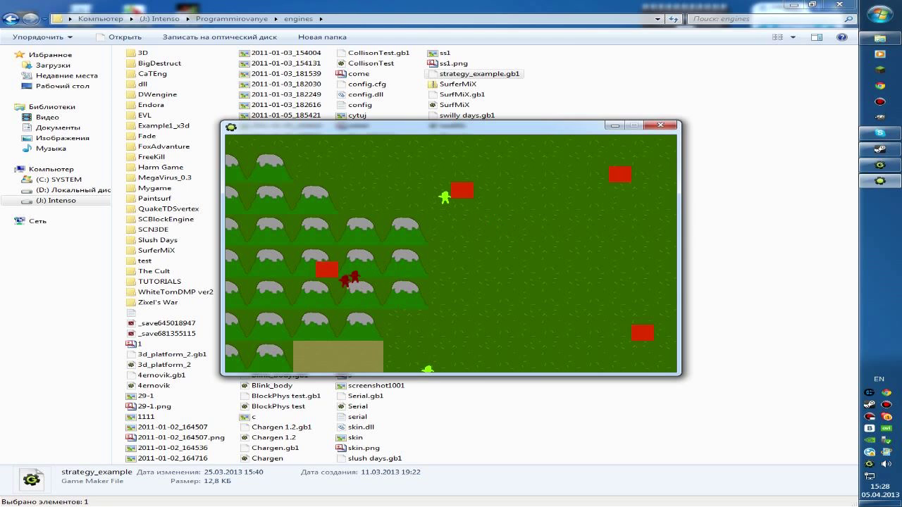
Stop the running game and glance over the o_soldier and o_solid objects.
{"action": "key", "text": "Escape"}
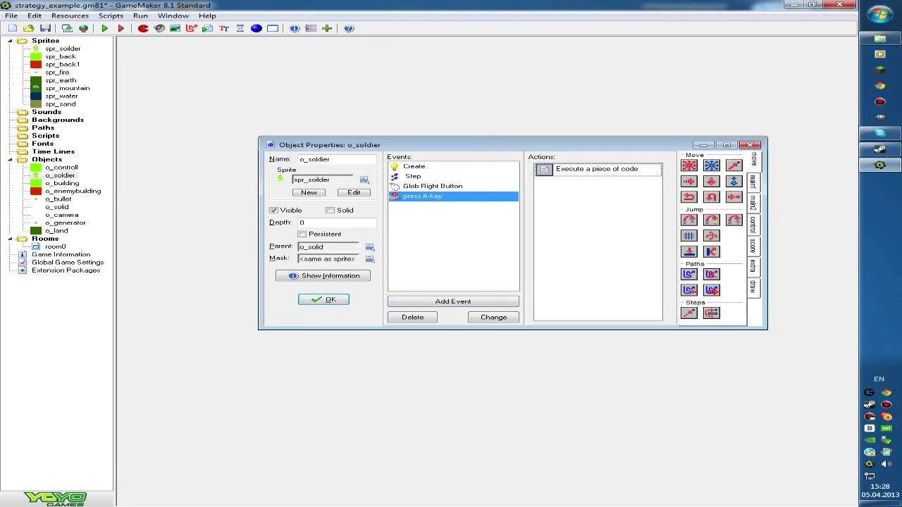
{"action": "key", "text": "Return"}
{"action": "double_click", "coordinate": [56, 206]}
{"action": "key", "text": "Return"}
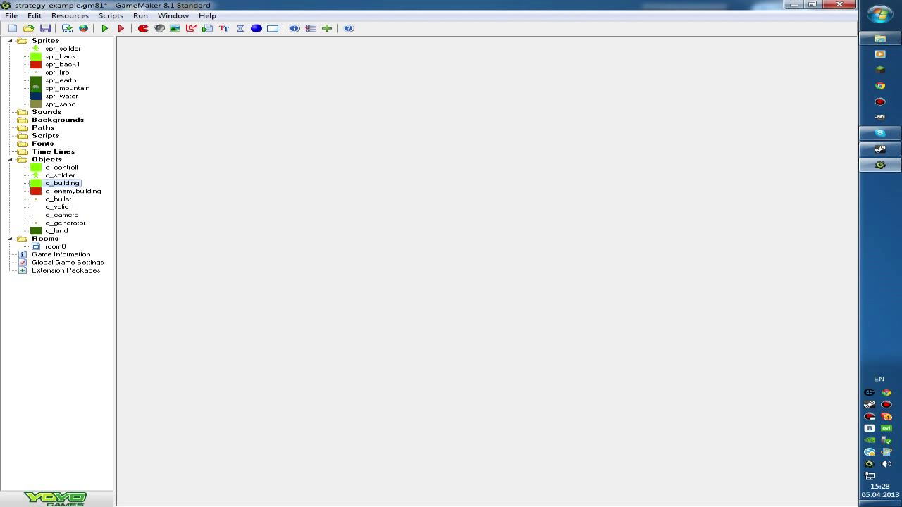
Inspect o_bullet's o_enemybuilding collision event and its Destroy the instance action.
{"action": "left_click", "coordinate": [59, 198]}
{"action": "key", "text": "Return"}
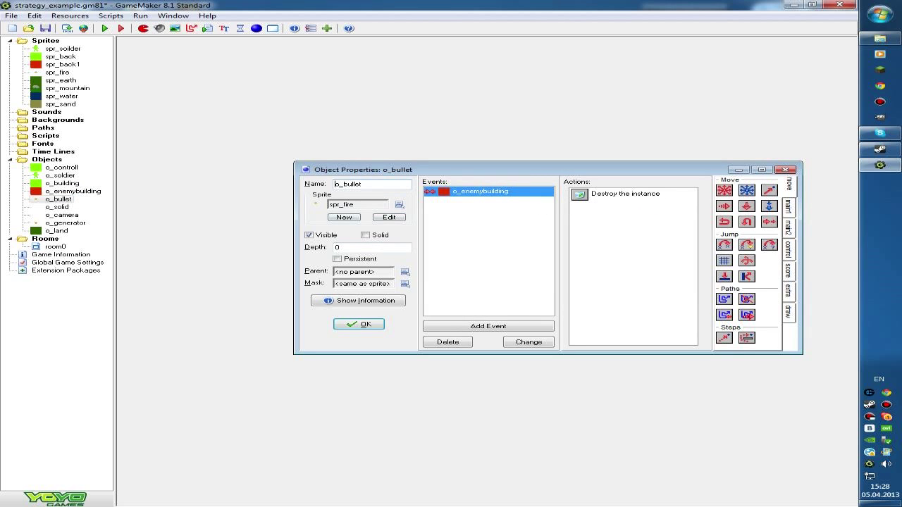
{"action": "left_click_drag", "start_coordinate": [493, 169], "coordinate": [413, 125]}
{"action": "left_click", "coordinate": [399, 147]}
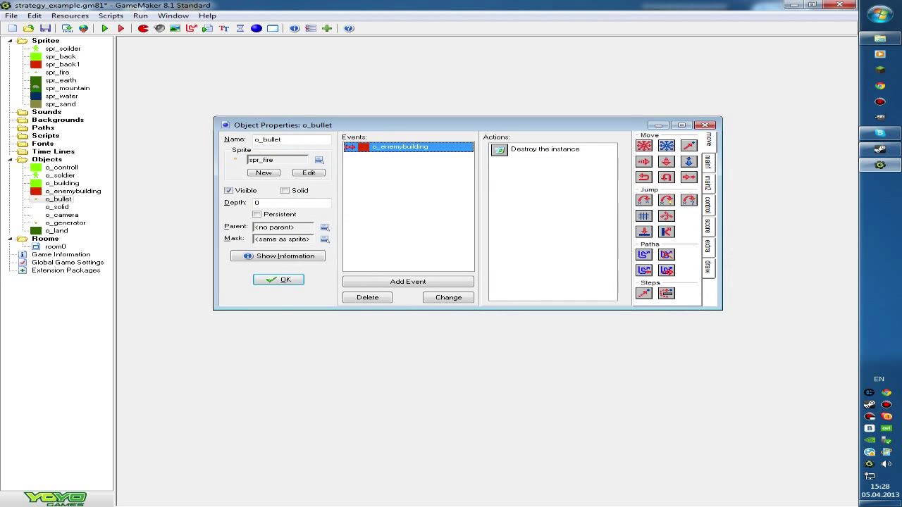
{"action": "left_click", "coordinate": [542, 150]}
{"action": "left_click", "coordinate": [278, 280]}
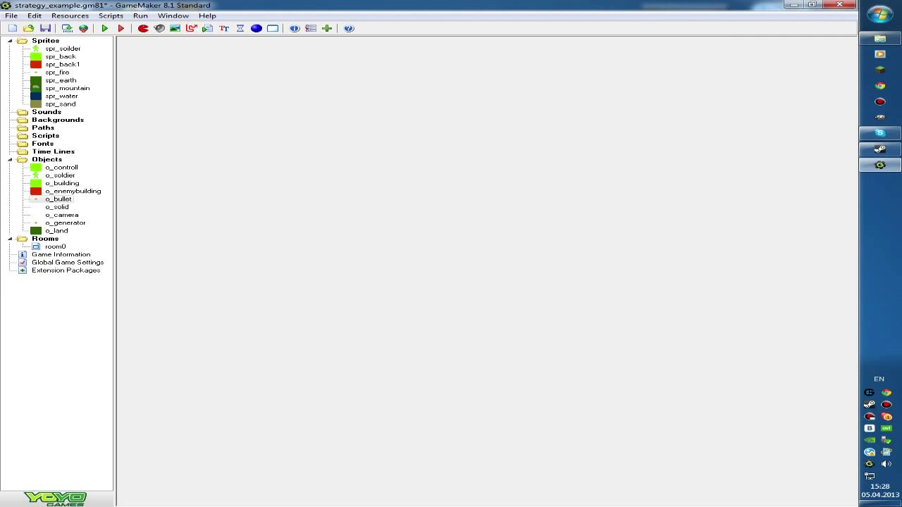
Review o_building, o_enemybuilding and o_solid, ending on o_camera's properties.
{"action": "double_click", "coordinate": [62, 184]}
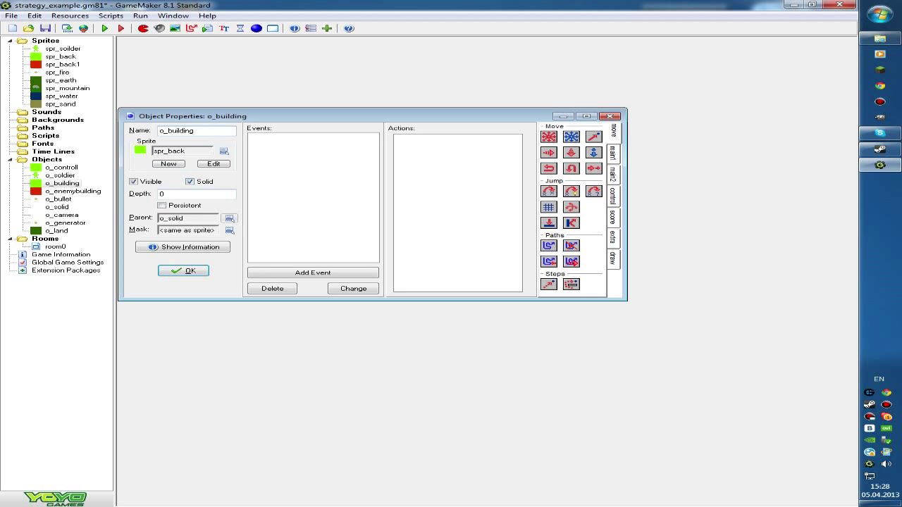
{"action": "left_click", "coordinate": [183, 271]}
{"action": "double_click", "coordinate": [72, 191]}
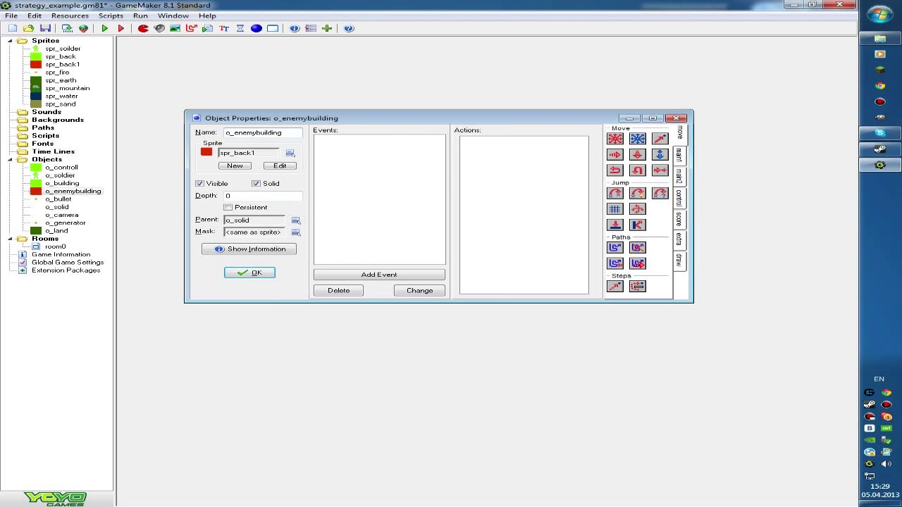
{"action": "left_click", "coordinate": [250, 273]}
{"action": "double_click", "coordinate": [57, 206]}
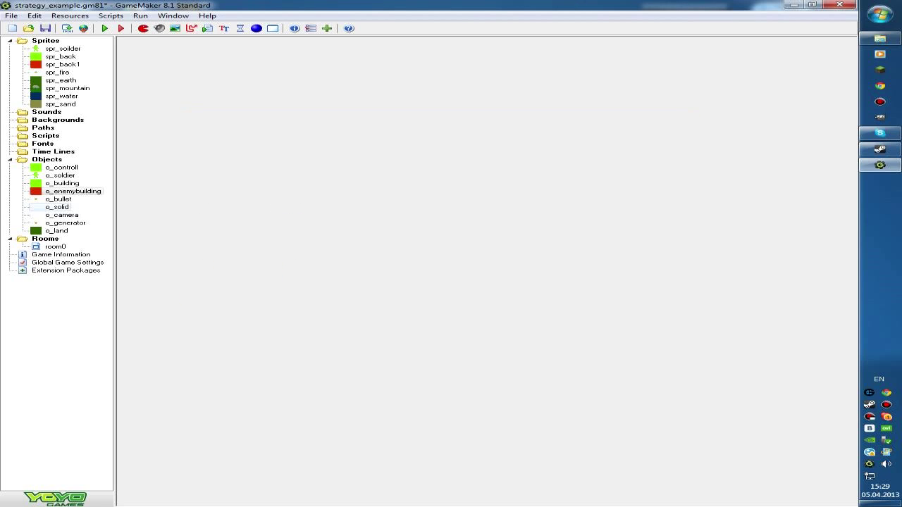
{"action": "left_click", "coordinate": [182, 200]}
{"action": "double_click", "coordinate": [61, 214]}
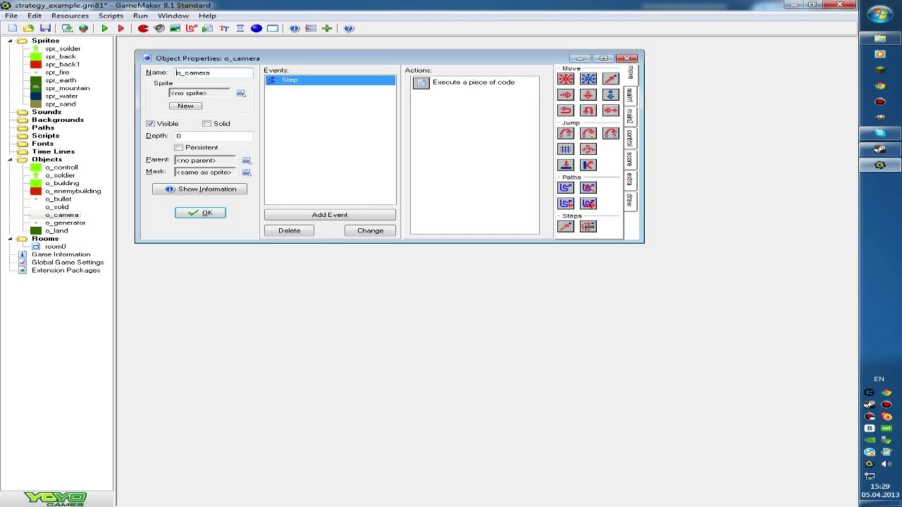
Read o_camera's Step code that moves it with the mouse.
{"action": "double_click", "coordinate": [474, 82]}
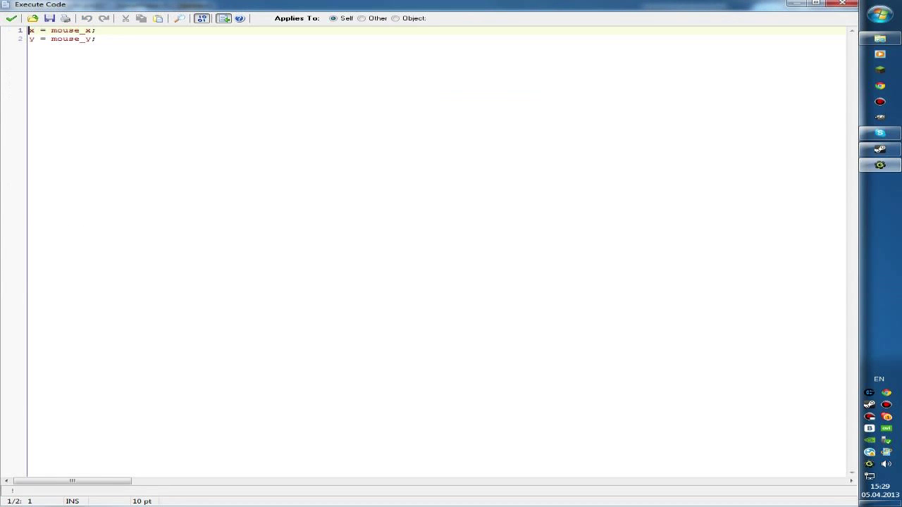
{"action": "left_click", "coordinate": [92, 39]}
{"action": "key", "text": "Escape"}
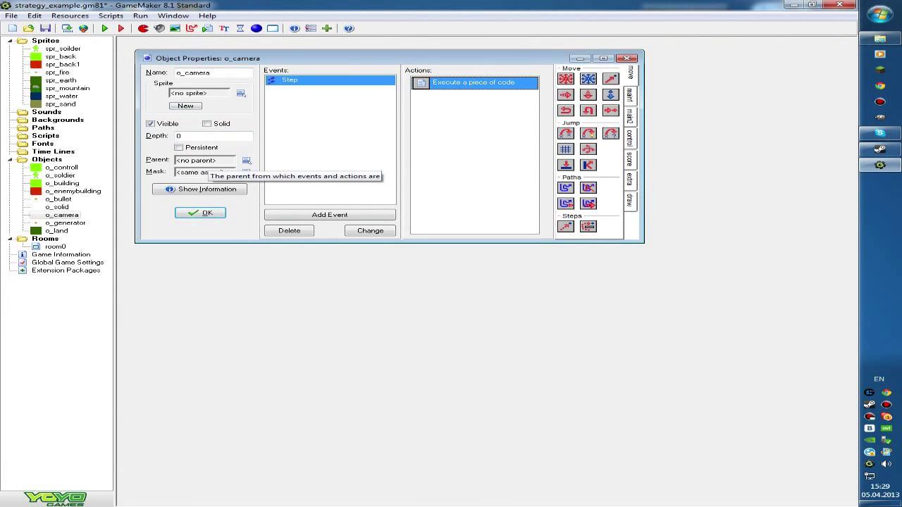
Close o_camera's properties and bring up room0's view settings.
{"action": "left_click", "coordinate": [240, 93]}
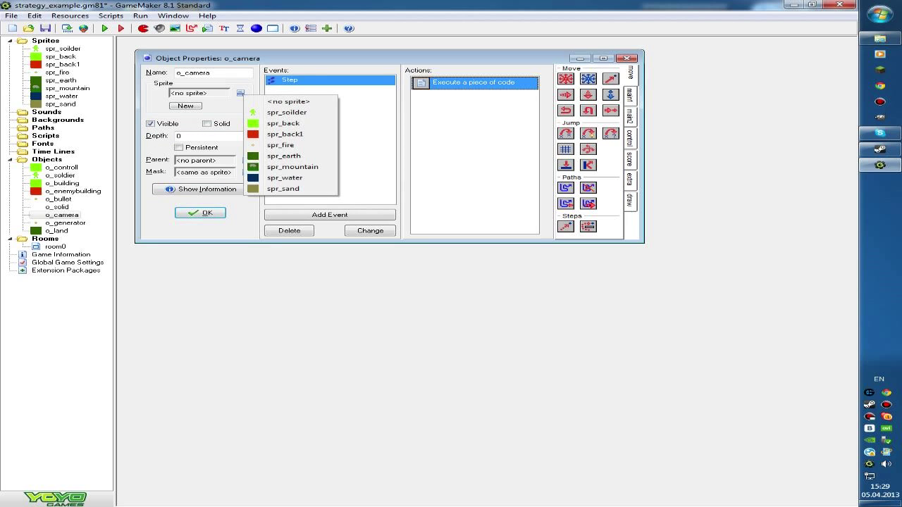
{"action": "left_click", "coordinate": [200, 213]}
{"action": "double_click", "coordinate": [55, 247]}
{"action": "left_click", "coordinate": [296, 96]}
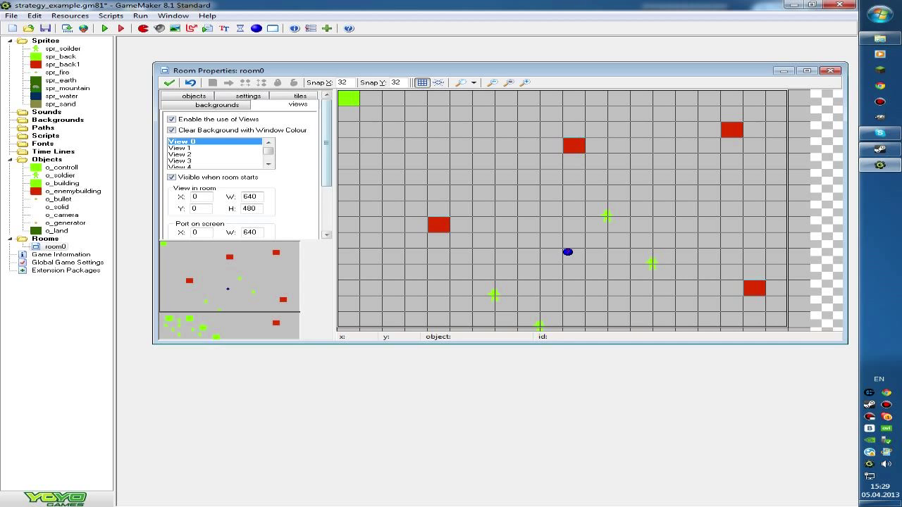
Keep view 0 following o_camera with horizontal border 32 and speed 25, then close room0.
{"action": "scroll", "coordinate": [243, 166], "scroll_direction": "down", "scroll_amount": 2}
{"action": "double_click", "coordinate": [249, 128]}
{"action": "double_click", "coordinate": [250, 164]}
{"action": "left_click", "coordinate": [261, 203]}
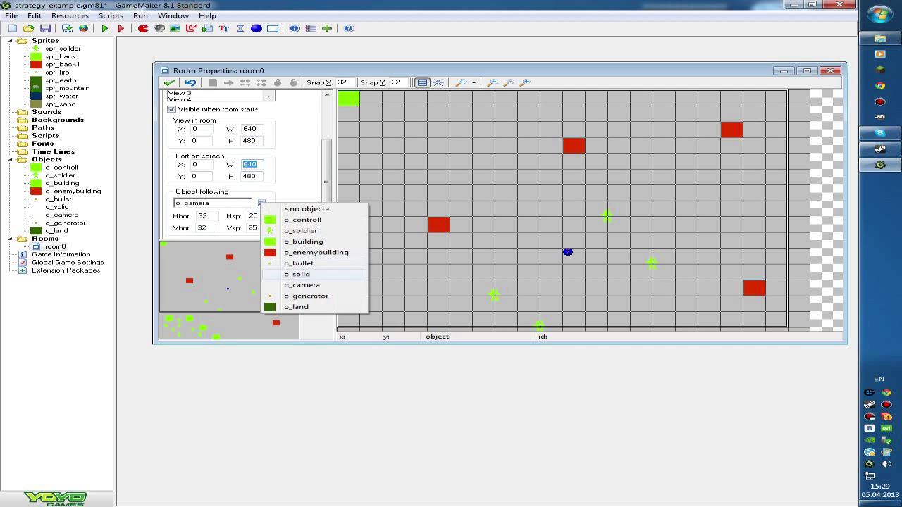
{"action": "left_click", "coordinate": [296, 286]}
{"action": "left_click", "coordinate": [203, 216]}
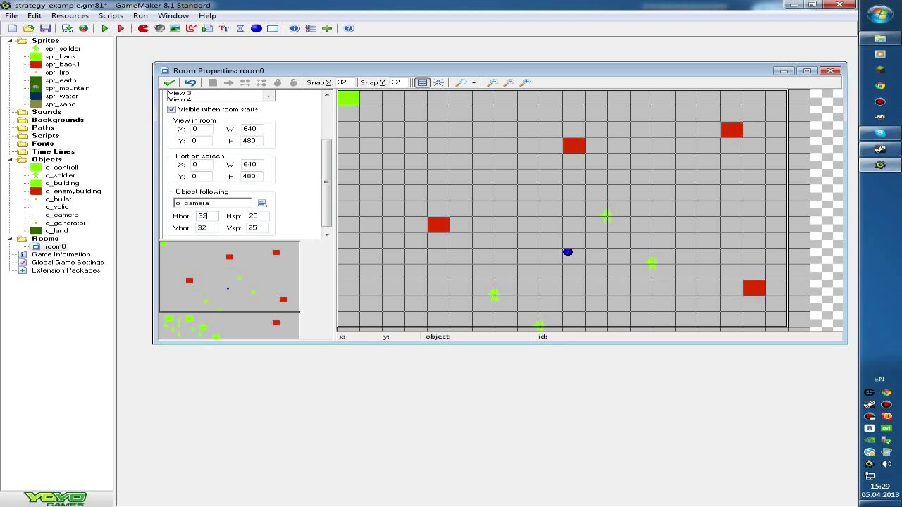
{"action": "double_click", "coordinate": [202, 216]}
{"action": "key", "text": "Tab"}
{"action": "type", "text": "25"}
{"action": "left_click", "coordinate": [169, 83]}
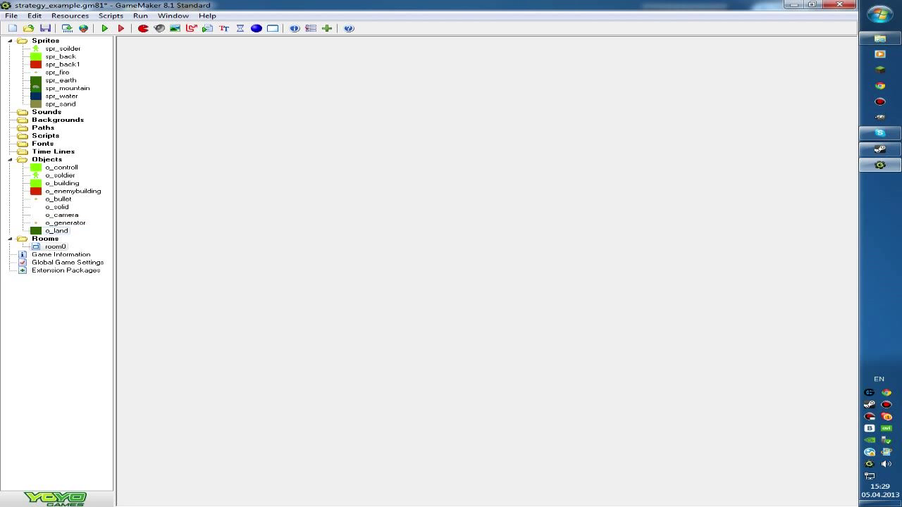
Check that o_land uses sprite spr_earth with depth 4.
{"action": "double_click", "coordinate": [56, 230]}
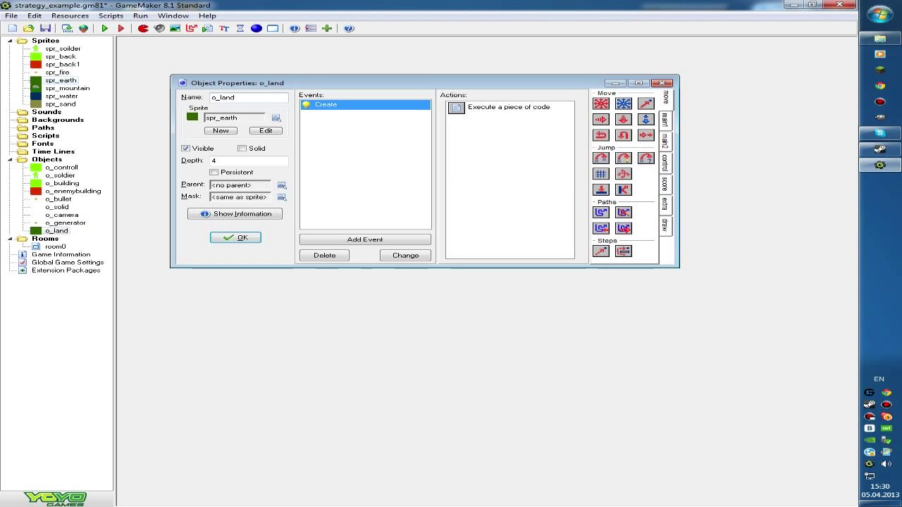
{"action": "double_click", "coordinate": [60, 80]}
{"action": "left_click", "coordinate": [250, 254]}
{"action": "left_click", "coordinate": [276, 117]}
{"action": "left_click", "coordinate": [289, 191]}
{"action": "left_click", "coordinate": [214, 161]}
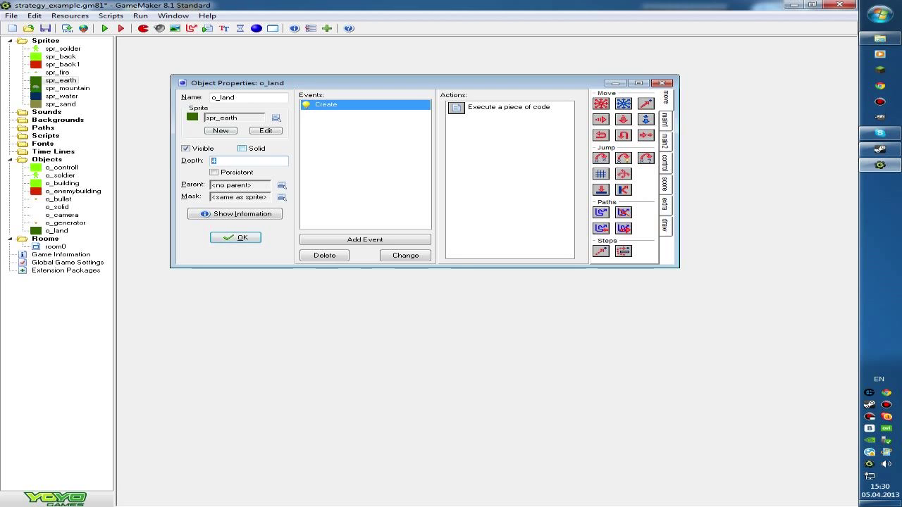
{"action": "left_click", "coordinate": [276, 118]}
{"action": "key", "text": "Escape"}
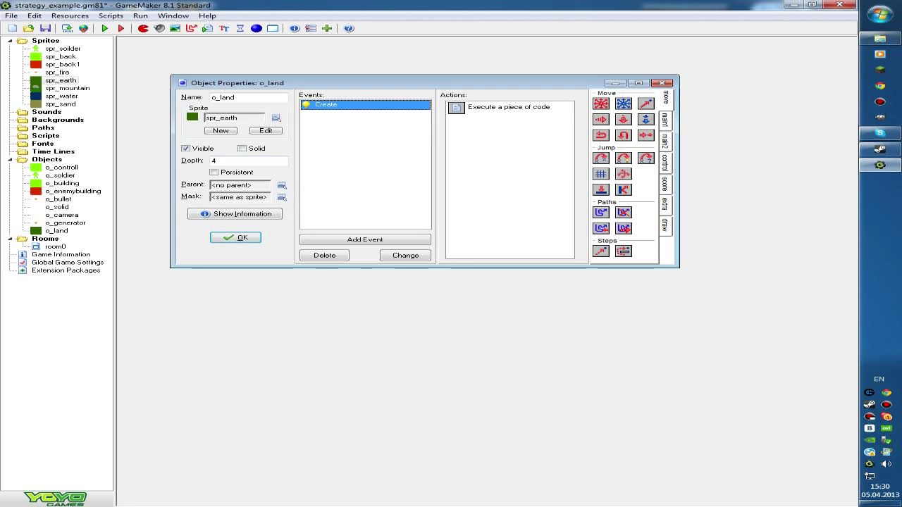
Examine o_land's Create code, highlighting the mytype = 0 //earth line.
{"action": "double_click", "coordinate": [494, 107]}
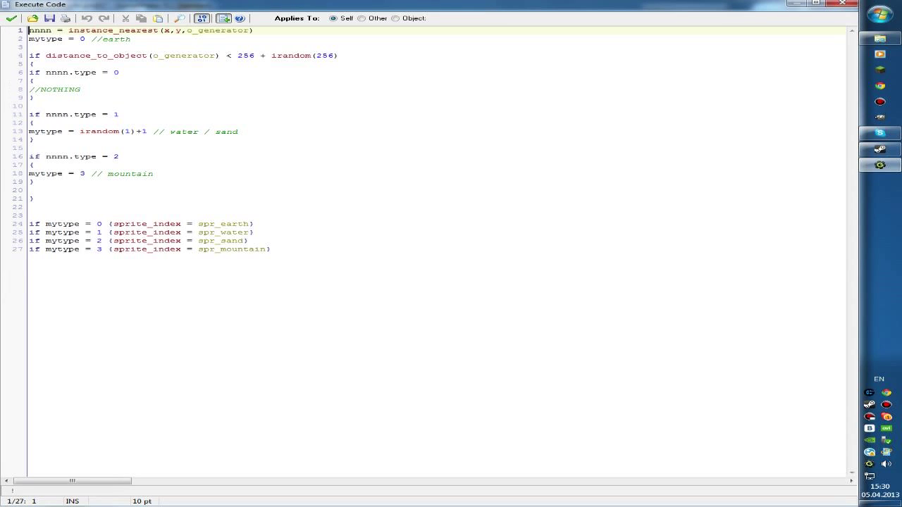
{"action": "key", "text": "shift+Right"}
{"action": "key", "text": "shift+Right"}
{"action": "key", "text": "shift+Right"}
{"action": "key", "text": "shift+Right"}
{"action": "key", "text": "shift+Right"}
{"action": "key", "text": "shift+Right"}
{"action": "key", "text": "shift+Right"}
{"action": "key", "text": "shift+Left"}
{"action": "key", "text": "shift+Left"}
{"action": "key", "text": "Left"}
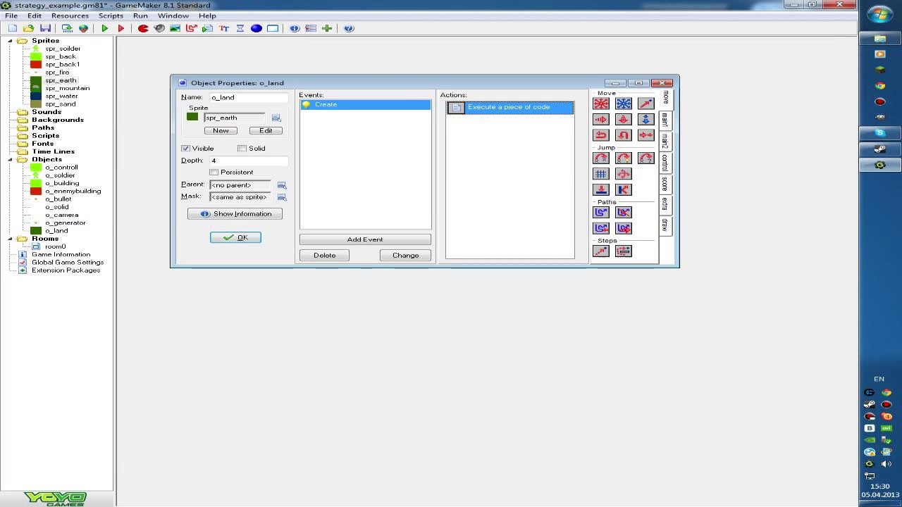
{"action": "key", "text": "Return"}
{"action": "left_click_drag", "start_coordinate": [29, 38], "coordinate": [131, 39]}
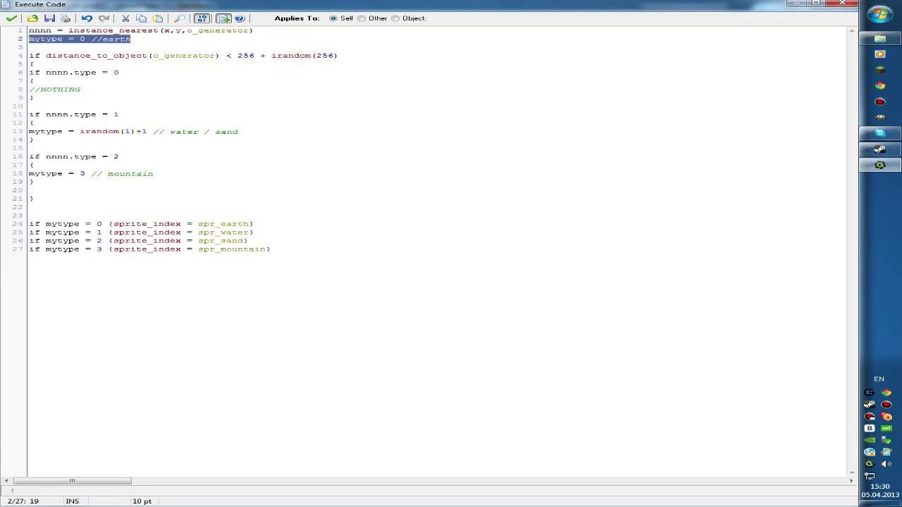
{"action": "key", "text": "ctrl+x"}
{"action": "key", "text": "ctrl+v"}
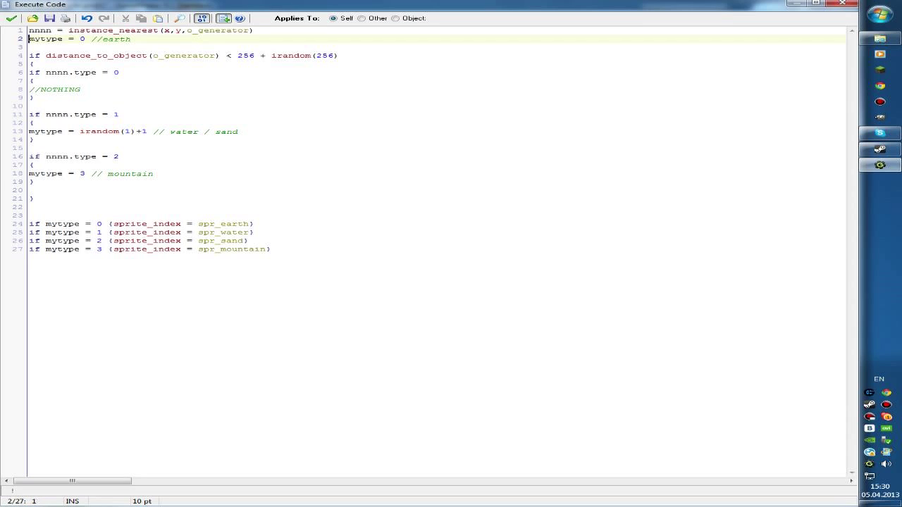
{"action": "left_click_drag", "start_coordinate": [28, 38], "coordinate": [131, 39]}
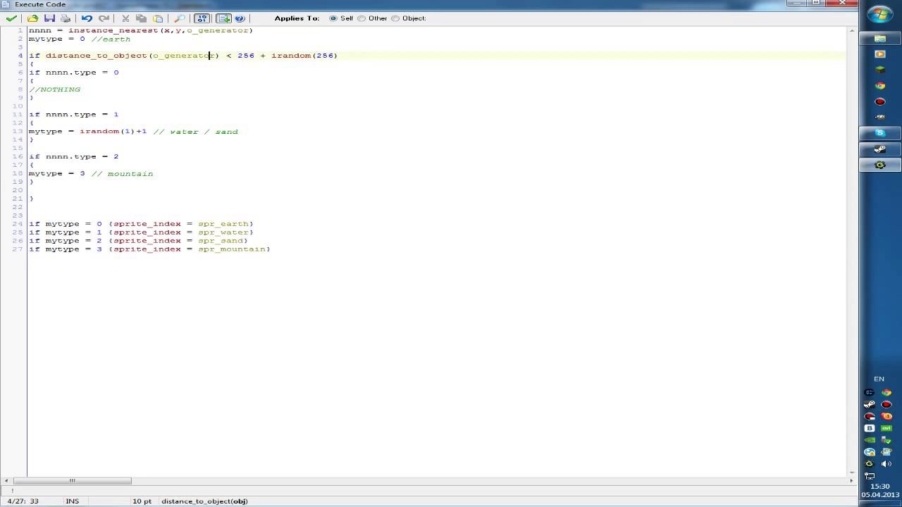
{"action": "left_click_drag", "start_coordinate": [131, 39], "coordinate": [96, 38]}
{"action": "left_click", "coordinate": [28, 55]}
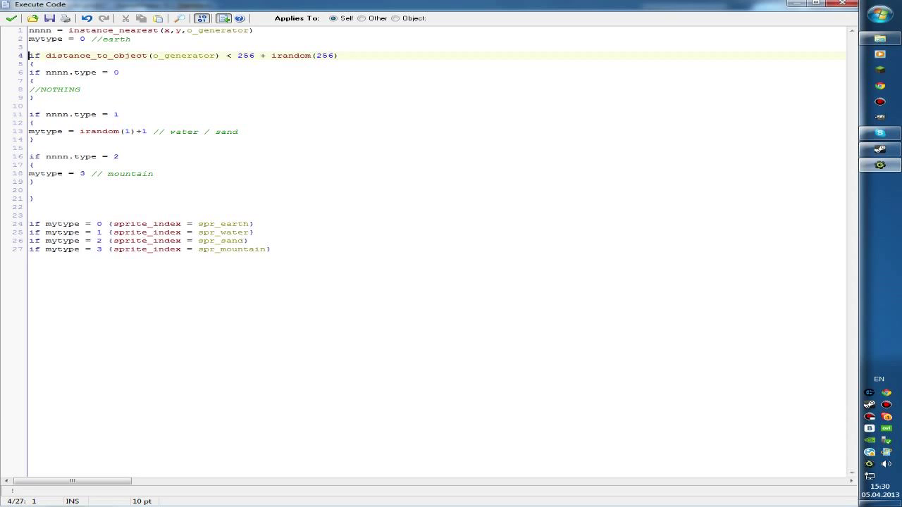
{"action": "left_click_drag", "start_coordinate": [271, 55], "coordinate": [339, 55]}
{"action": "left_click", "coordinate": [339, 55]}
{"action": "left_click", "coordinate": [274, 55]}
{"action": "key", "text": "BackSpace"}
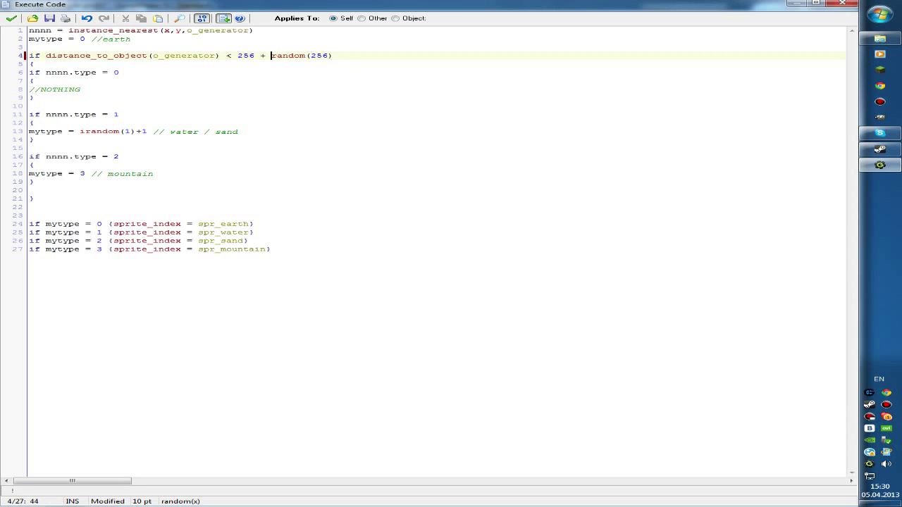
{"action": "type", "text": "i"}
{"action": "left_click", "coordinate": [34, 63]}
{"action": "left_click", "coordinate": [29, 63]}
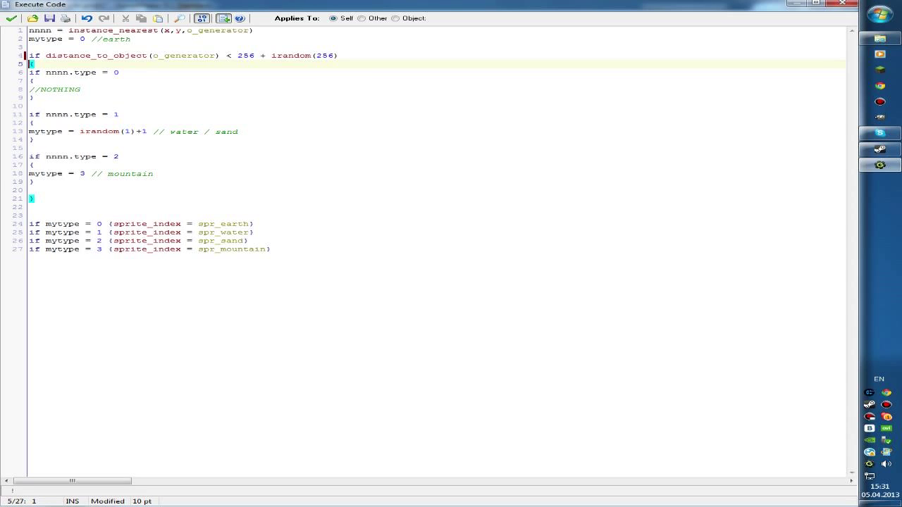
{"action": "left_click", "coordinate": [120, 72]}
{"action": "left_click_drag", "start_coordinate": [29, 39], "coordinate": [132, 39]}
{"action": "left_click", "coordinate": [131, 39]}
{"action": "left_click_drag", "start_coordinate": [29, 114], "coordinate": [120, 114]}
{"action": "left_click", "coordinate": [33, 123]}
{"action": "left_click", "coordinate": [29, 131]}
{"action": "key", "text": "End"}
{"action": "left_click_drag", "start_coordinate": [29, 131], "coordinate": [124, 131]}
{"action": "left_click", "coordinate": [34, 139]}
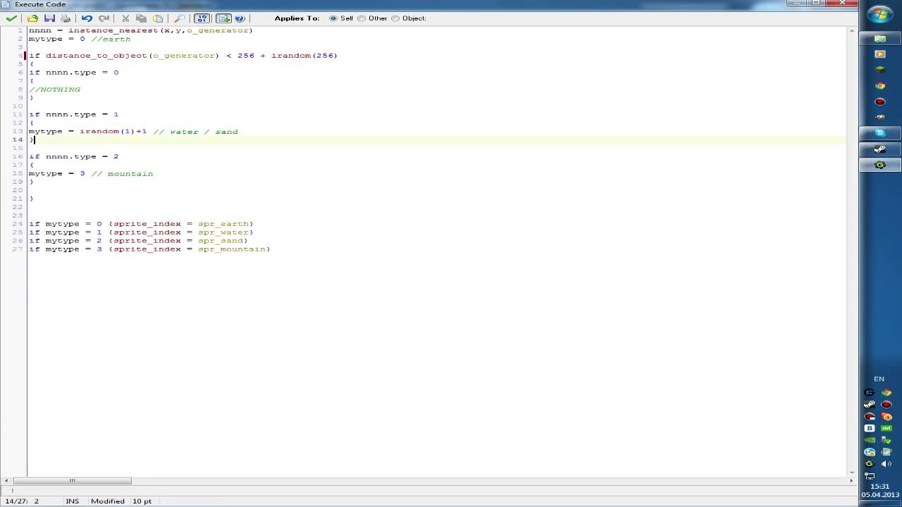
{"action": "left_click", "coordinate": [124, 131]}
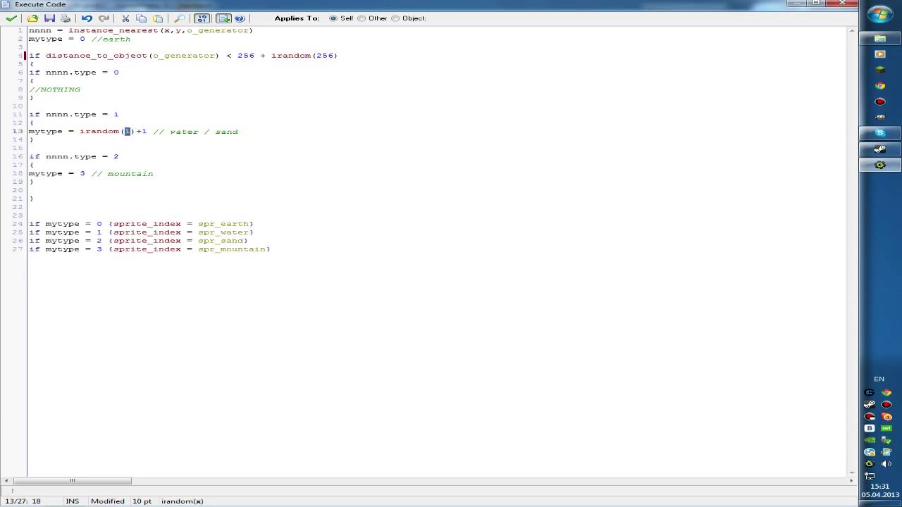
{"action": "left_click", "coordinate": [147, 131]}
{"action": "key", "text": "shift+Left"}
{"action": "key", "text": "shift+Left"}
{"action": "left_click_drag", "start_coordinate": [215, 131], "coordinate": [238, 131]}
{"action": "left_click", "coordinate": [198, 131]}
{"action": "double_click", "coordinate": [185, 131]}
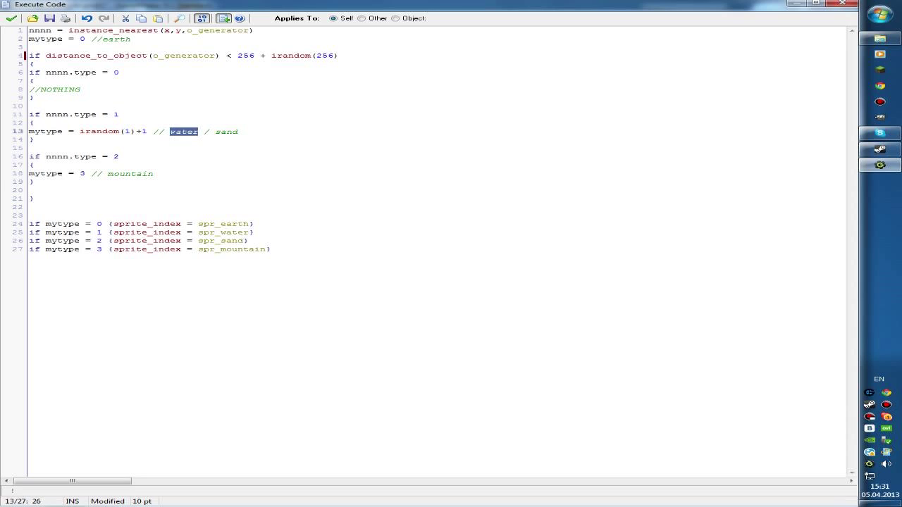
{"action": "left_click", "coordinate": [215, 131]}
{"action": "left_click", "coordinate": [29, 157]}
{"action": "left_click_drag", "start_coordinate": [29, 173], "coordinate": [153, 174]}
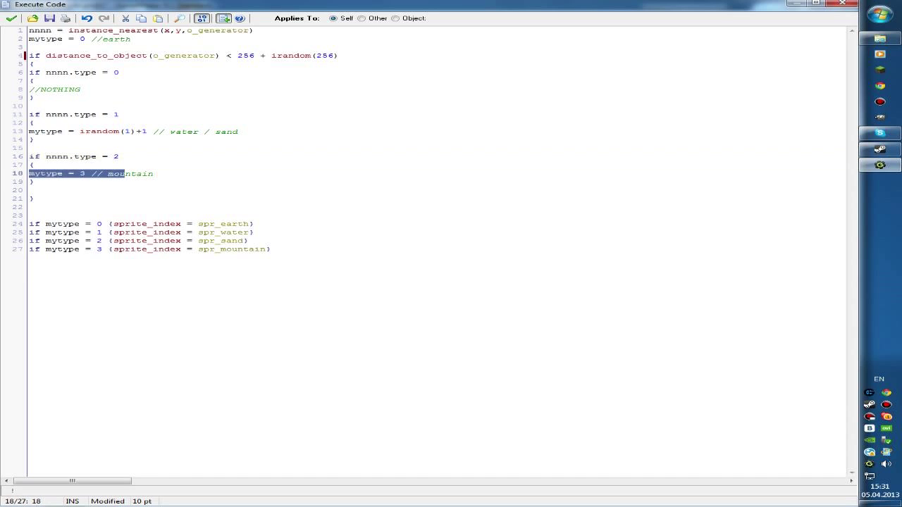
{"action": "left_click", "coordinate": [29, 199]}
{"action": "left_click", "coordinate": [29, 182]}
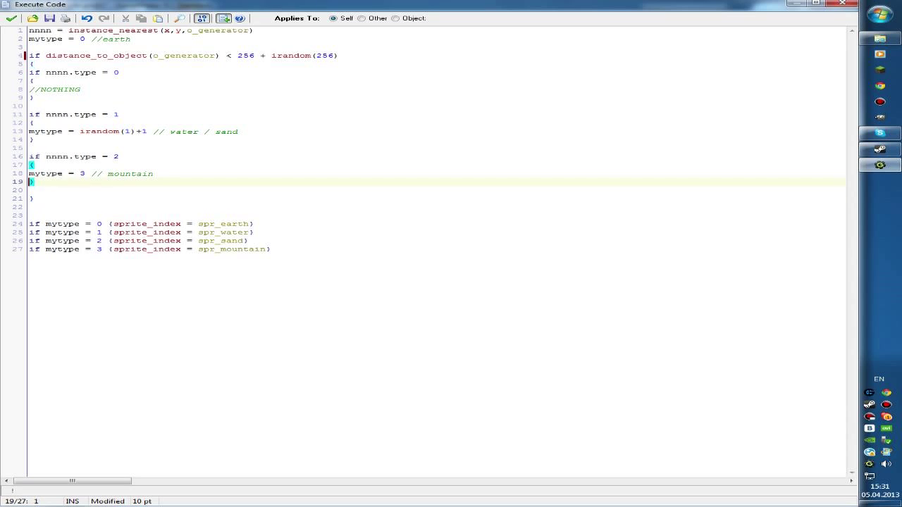
{"action": "left_click_drag", "start_coordinate": [29, 156], "coordinate": [34, 182]}
{"action": "left_click_drag", "start_coordinate": [28, 114], "coordinate": [34, 139]}
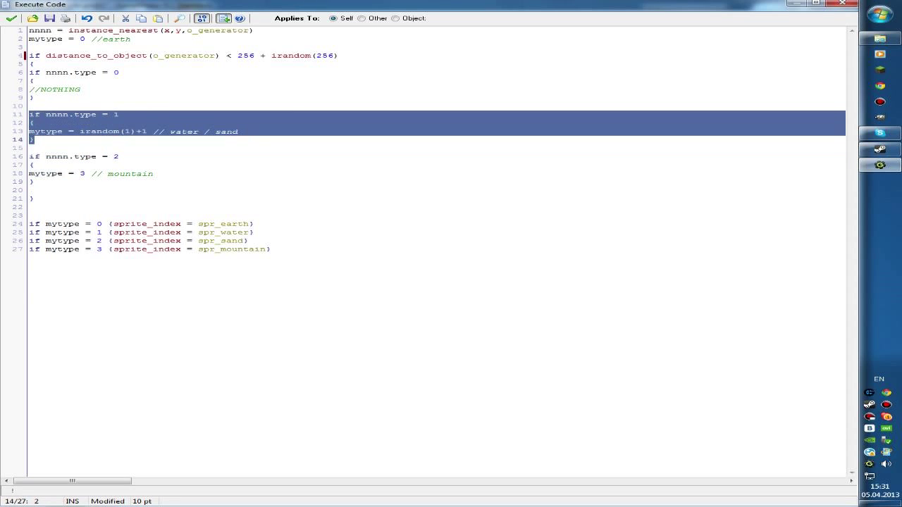
{"action": "left_click", "coordinate": [58, 157]}
{"action": "left_click", "coordinate": [29, 207]}
{"action": "left_click", "coordinate": [29, 199]}
{"action": "left_click_drag", "start_coordinate": [29, 224], "coordinate": [256, 224]}
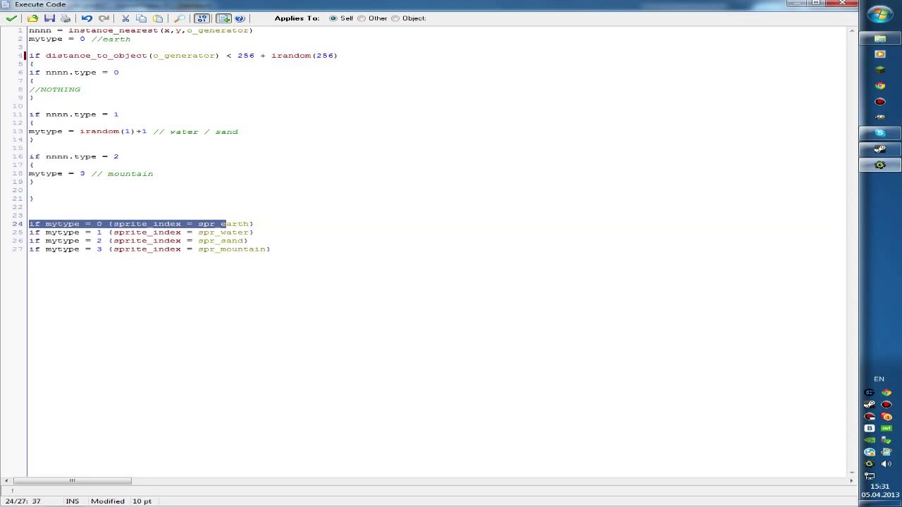
{"action": "left_click", "coordinate": [256, 224]}
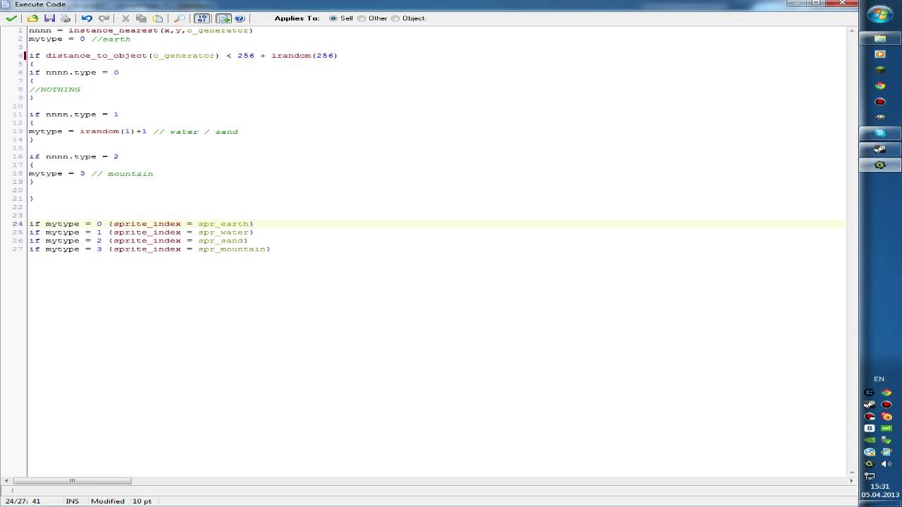
{"action": "left_click", "coordinate": [148, 132]}
{"action": "key", "text": "shift+Left"}
{"action": "key", "text": "Left"}
{"action": "key", "text": "Left"}
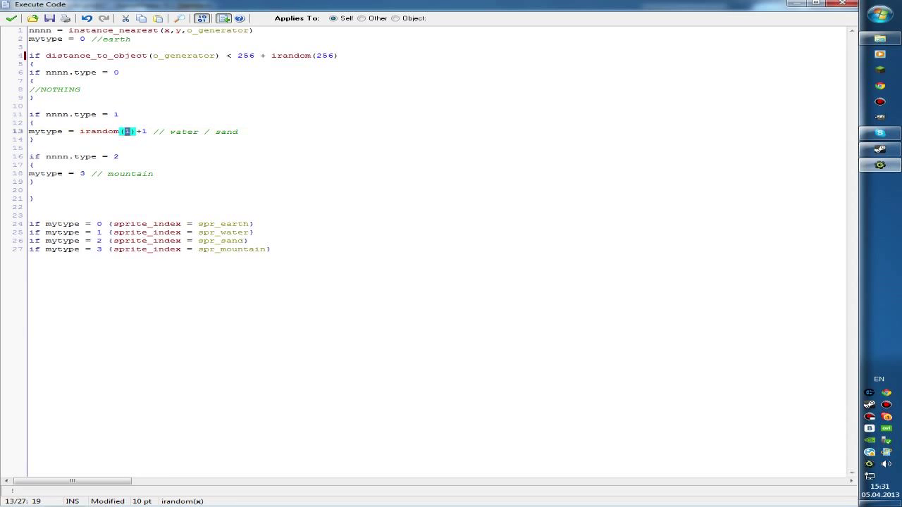
{"action": "left_click_drag", "start_coordinate": [29, 241], "coordinate": [248, 241]}
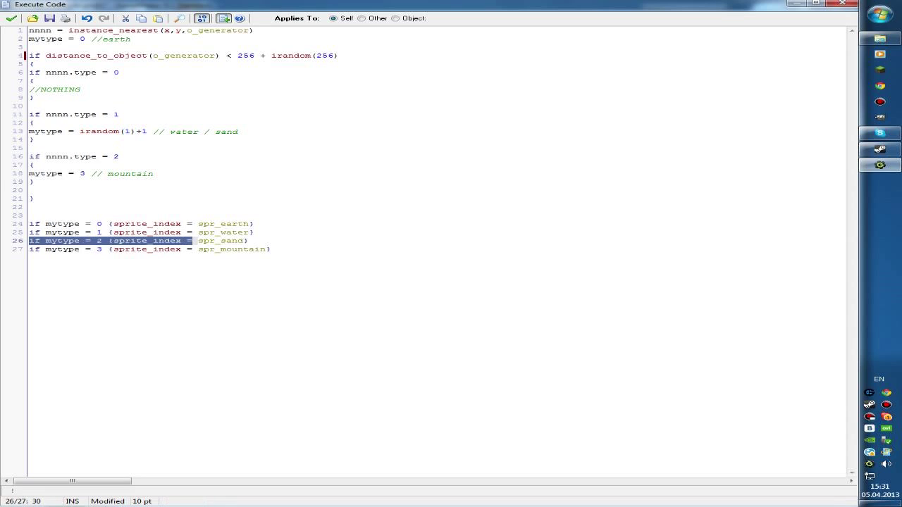
{"action": "left_click", "coordinate": [248, 241]}
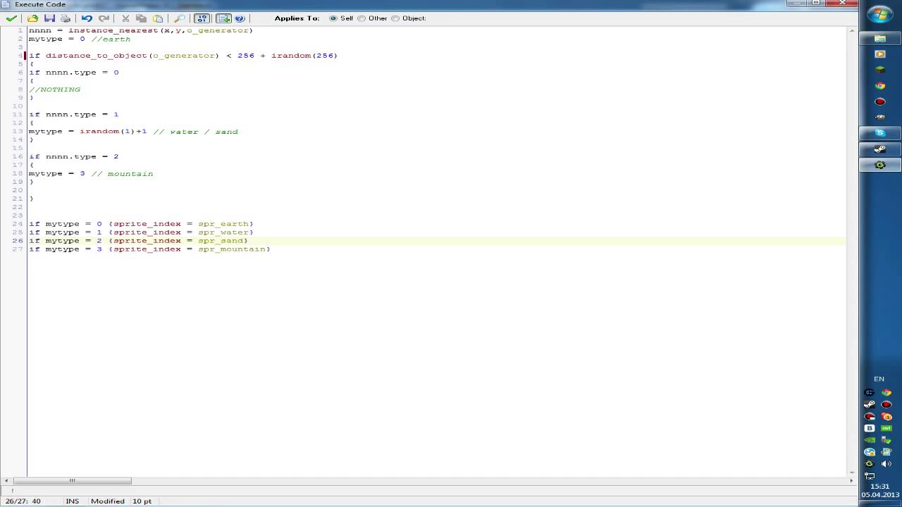
{"action": "left_click_drag", "start_coordinate": [271, 250], "coordinate": [57, 250]}
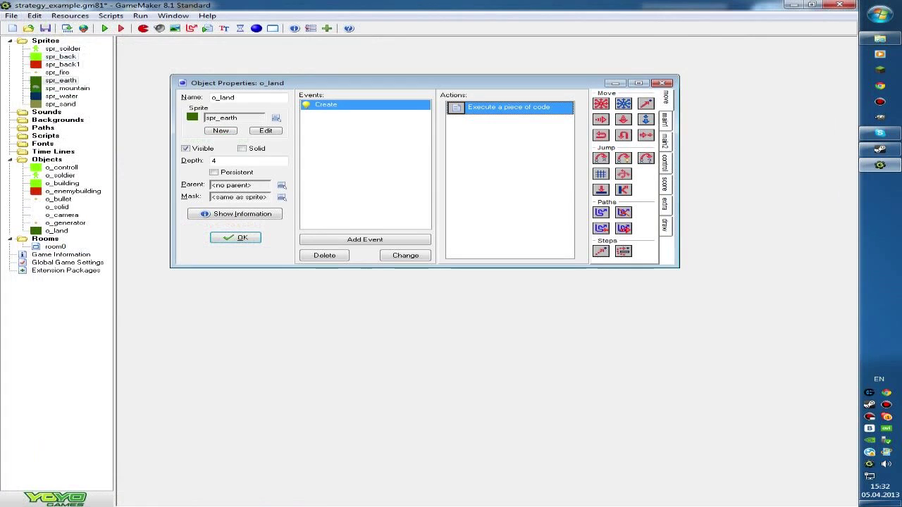
Close o_land, review o_generator's type = irandom(2) Create code, then open room0.
{"action": "left_click", "coordinate": [236, 237]}
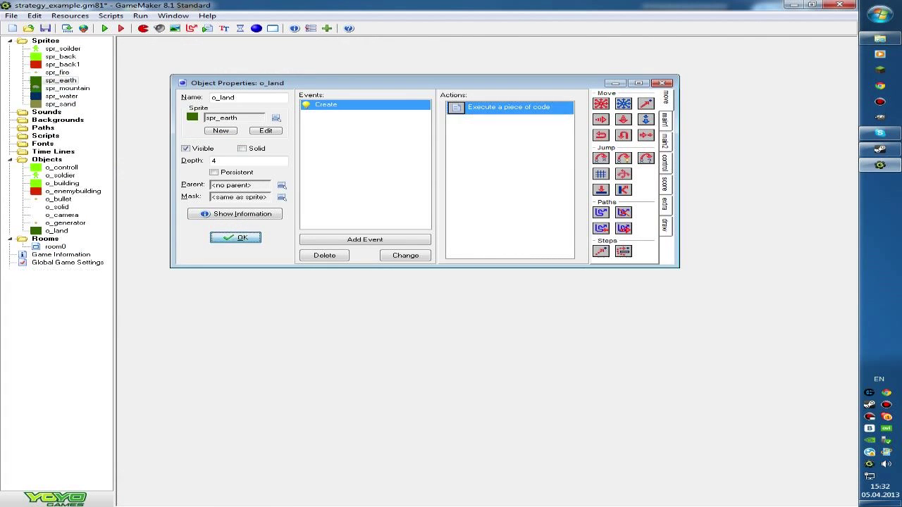
{"action": "double_click", "coordinate": [65, 223]}
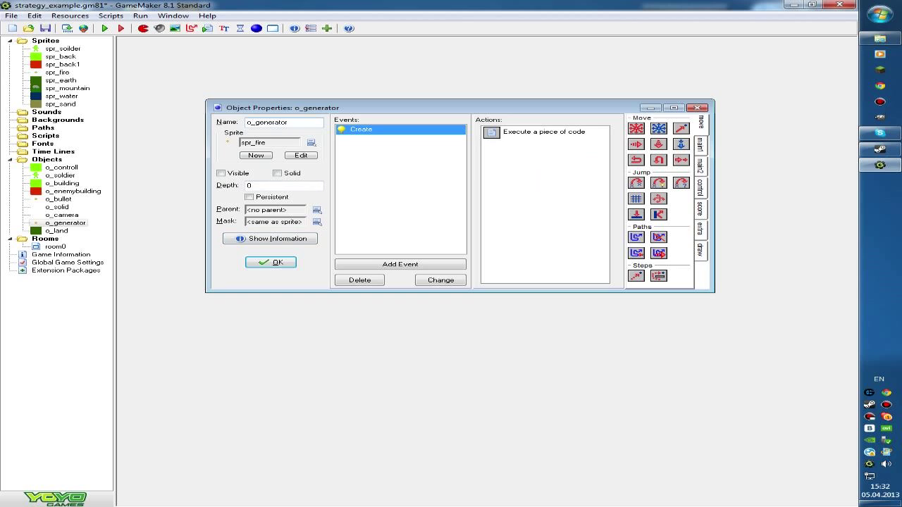
{"action": "double_click", "coordinate": [543, 132]}
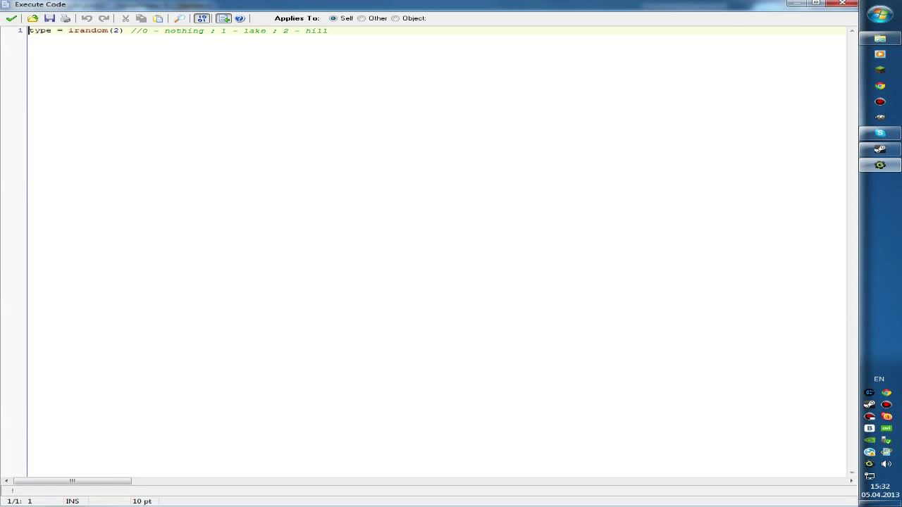
{"action": "left_click", "coordinate": [113, 31]}
{"action": "double_click", "coordinate": [117, 31]}
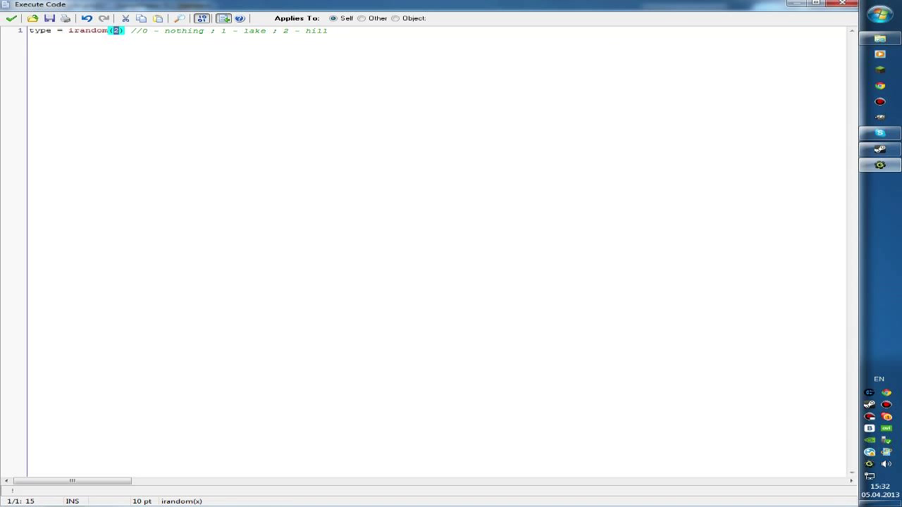
{"action": "left_click", "coordinate": [11, 18]}
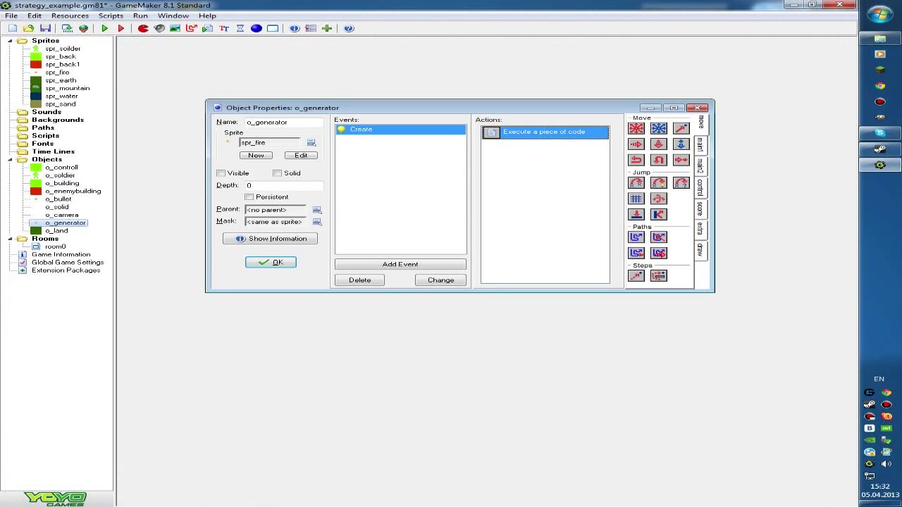
{"action": "double_click", "coordinate": [55, 247]}
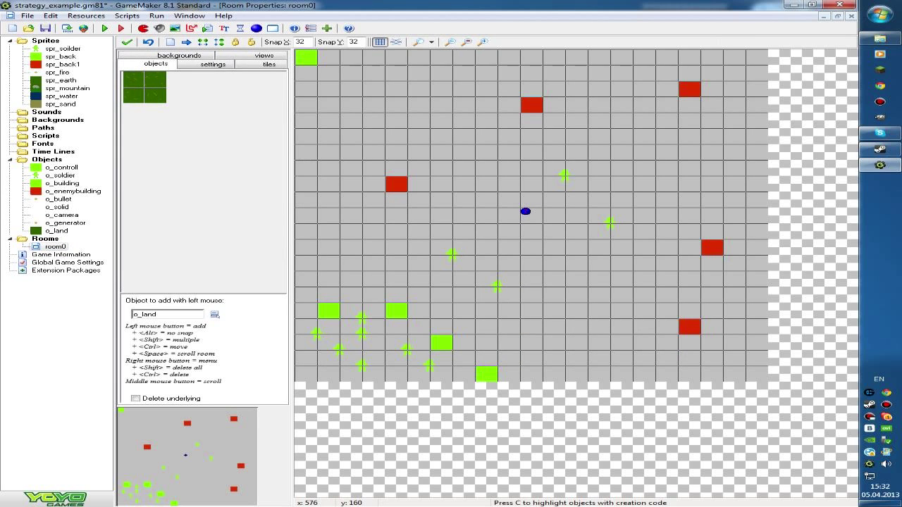
Hide the grid, test-place and delete two o_land tiles, and show room0's 672×672 settings.
{"action": "left_click", "coordinate": [380, 41]}
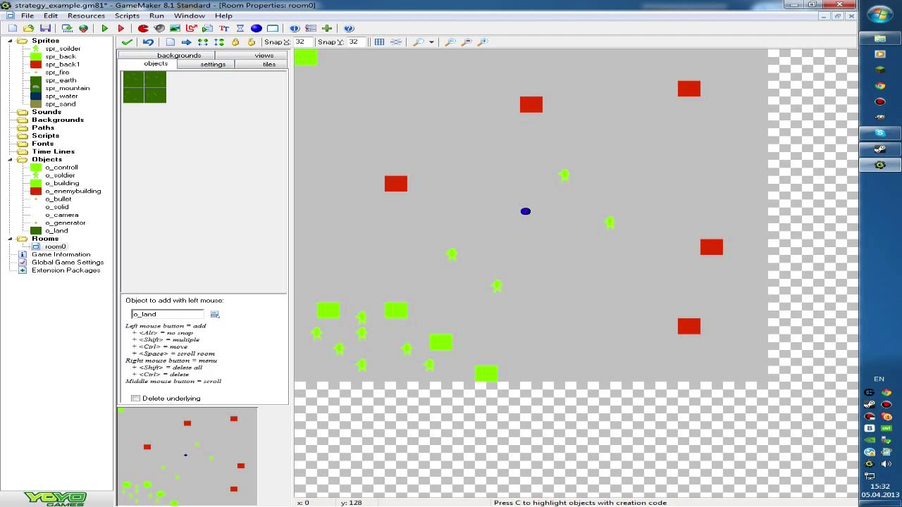
{"action": "left_click", "coordinate": [329, 215]}
{"action": "left_click", "coordinate": [396, 200]}
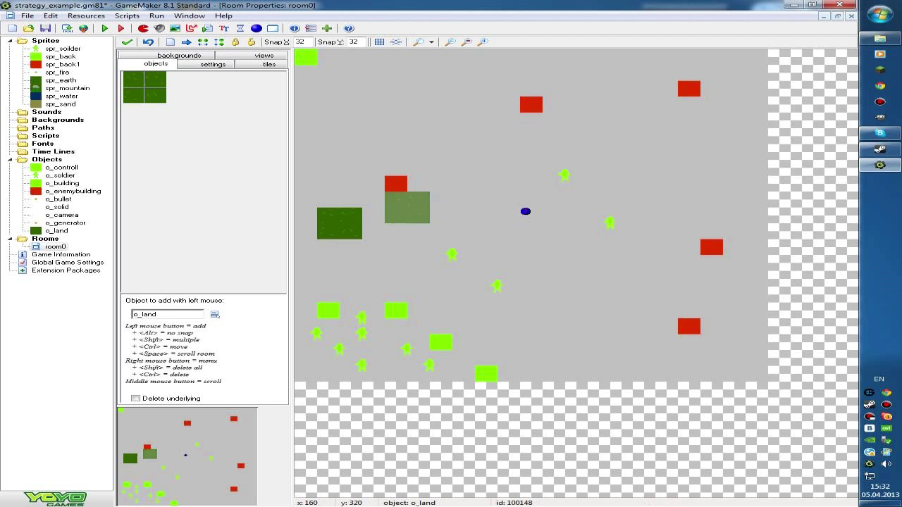
{"action": "right_click", "coordinate": [407, 208], "text": "ctrl"}
{"action": "right_click", "coordinate": [354, 222]}
{"action": "left_click", "coordinate": [381, 229]}
{"action": "left_click", "coordinate": [212, 64]}
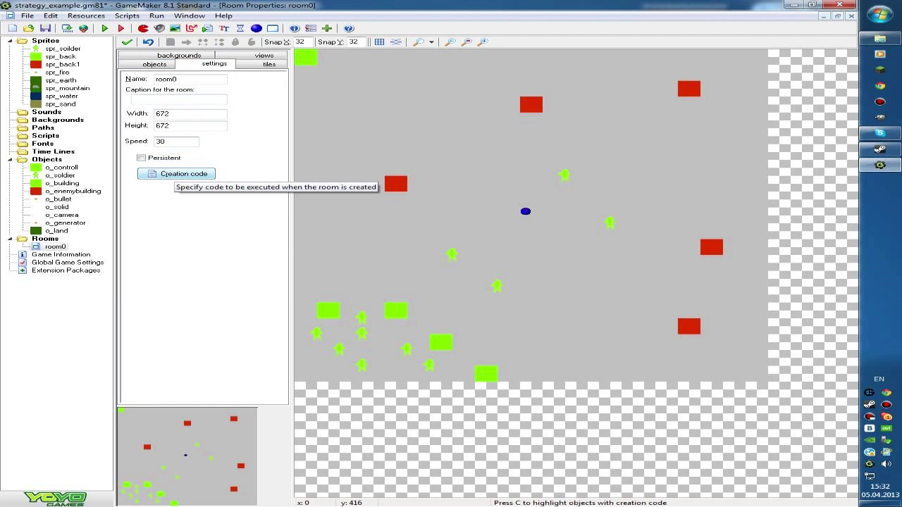
Open room0's creation code and examine the repeat irandom(3)+1 line.
{"action": "left_click", "coordinate": [177, 174]}
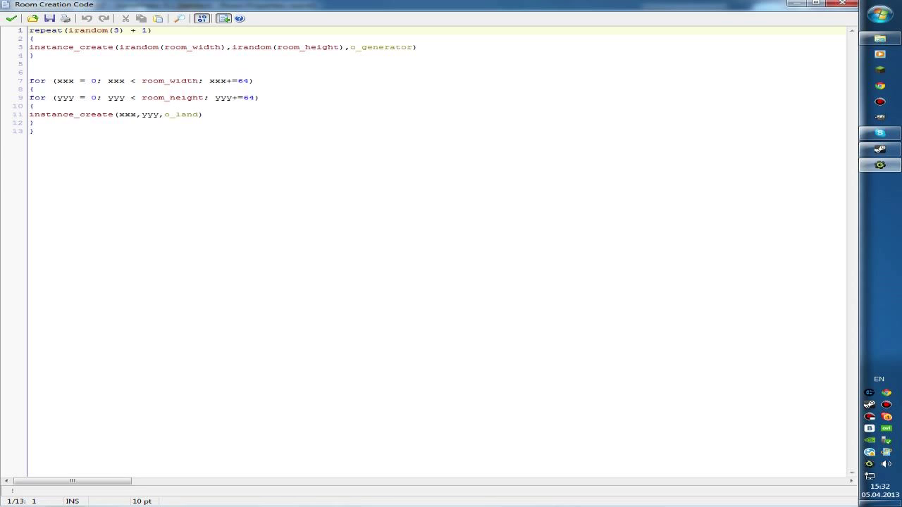
{"action": "double_click", "coordinate": [42, 30]}
{"action": "left_click", "coordinate": [90, 30]}
{"action": "double_click", "coordinate": [145, 30]}
{"action": "left_click", "coordinate": [112, 30]}
{"action": "double_click", "coordinate": [115, 30]}
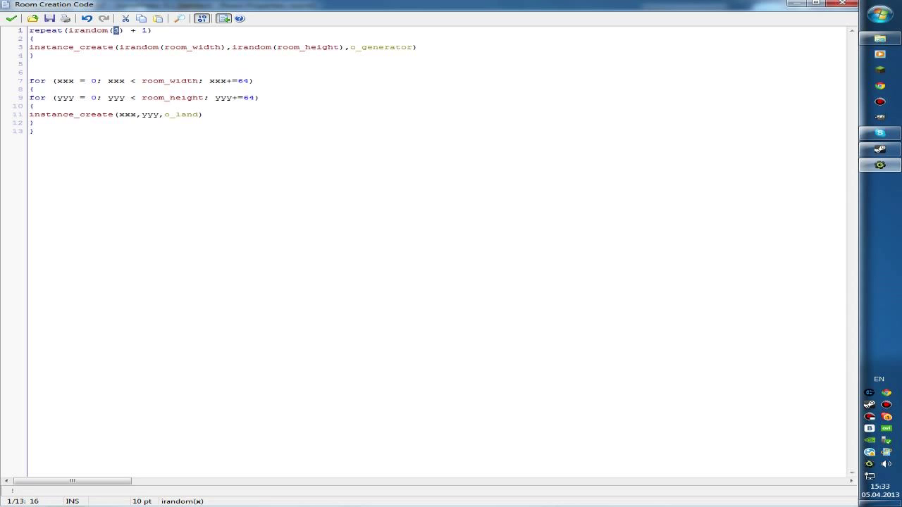
{"action": "key", "text": "End"}
{"action": "key", "text": "shift+Home"}
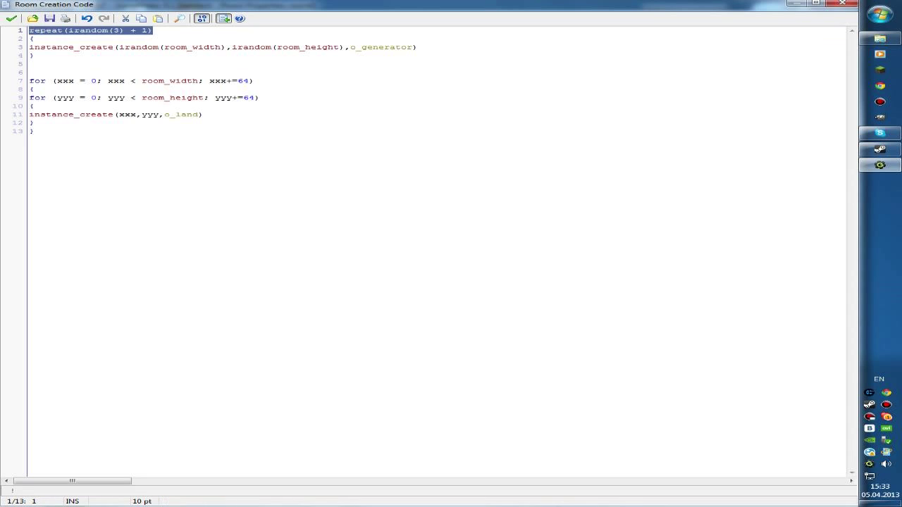
Highlight the random x, y and o_generator arguments of the generator-spawning block.
{"action": "key", "text": "Left"}
{"action": "key", "text": "Down"}
{"action": "key", "text": "Down"}
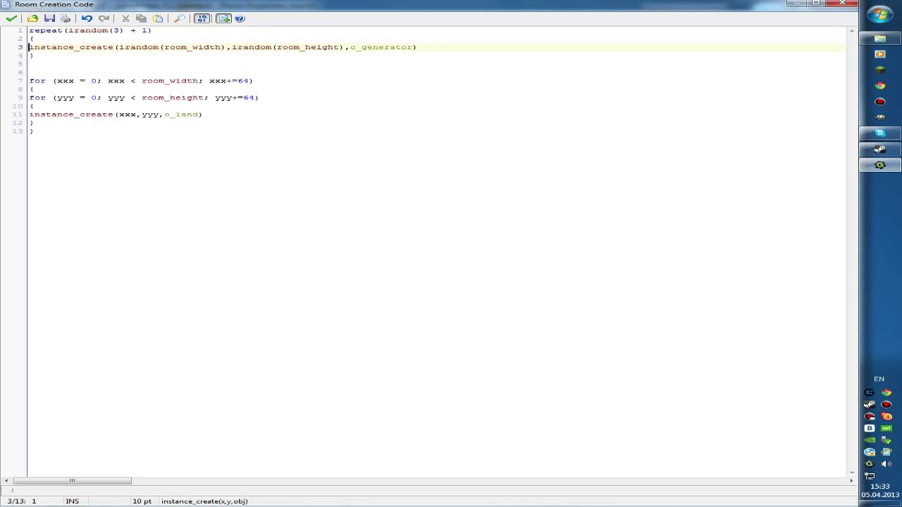
{"action": "key", "text": "Right"}
{"action": "key", "text": "Right"}
{"action": "key", "text": "Right"}
{"action": "key", "text": "Right"}
{"action": "key", "text": "Right"}
{"action": "key", "text": "Right"}
{"action": "key", "text": "ctrl+shift+Right"}
{"action": "key", "text": "ctrl+shift+Right"}
{"action": "key", "text": "Right"}
{"action": "key", "text": "ctrl+Left"}
{"action": "key", "text": "ctrl+Left"}
{"action": "key", "text": "shift+Right"}
{"action": "key", "text": "shift+Right"}
{"action": "key", "text": "shift+Right"}
{"action": "key", "text": "ctrl+shift+Right"}
{"action": "key", "text": "ctrl+shift+Right"}
{"action": "key", "text": "Right"}
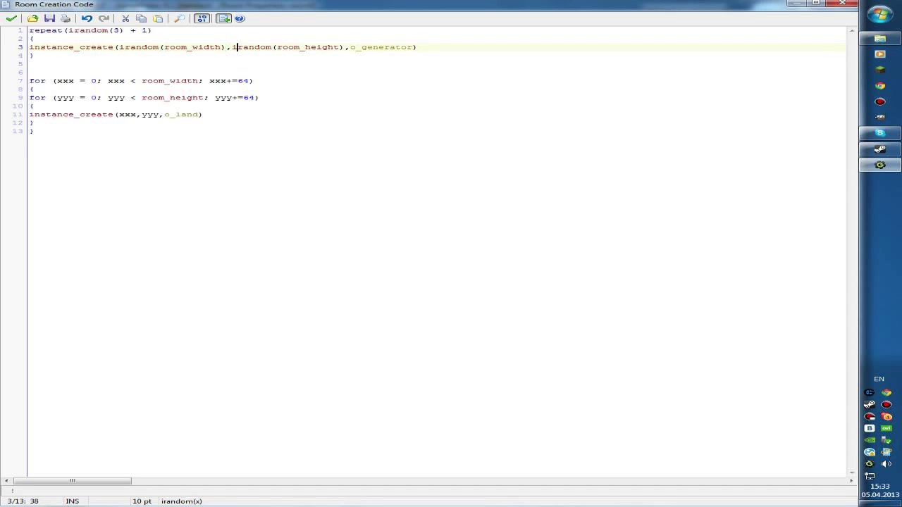
{"action": "key", "text": "ctrl+shift+Right"}
{"action": "key", "text": "ctrl+shift+Right"}
{"action": "key", "text": "ctrl+shift+Right"}
{"action": "key", "text": "shift+Right"}
{"action": "key", "text": "Left"}
{"action": "key", "text": "Right"}
{"action": "key", "text": "Right"}
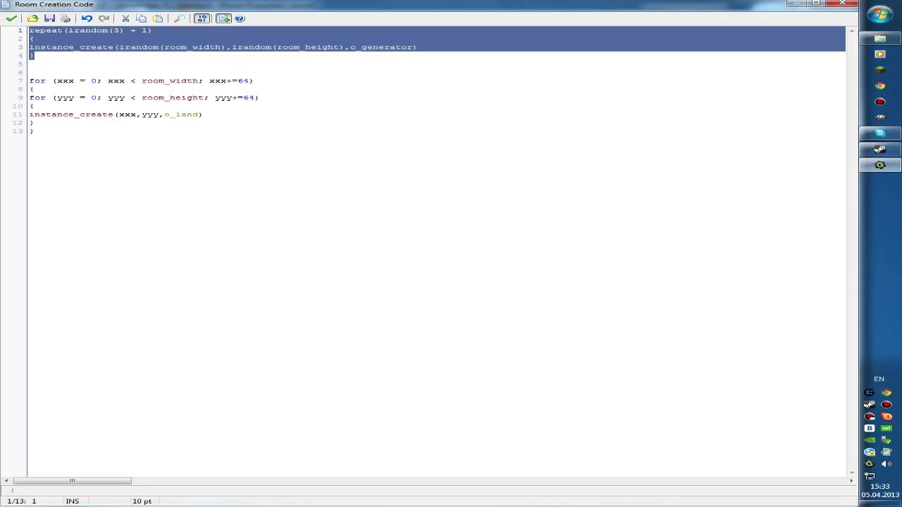
{"action": "left_click", "coordinate": [39, 47]}
{"action": "left_click", "coordinate": [34, 55]}
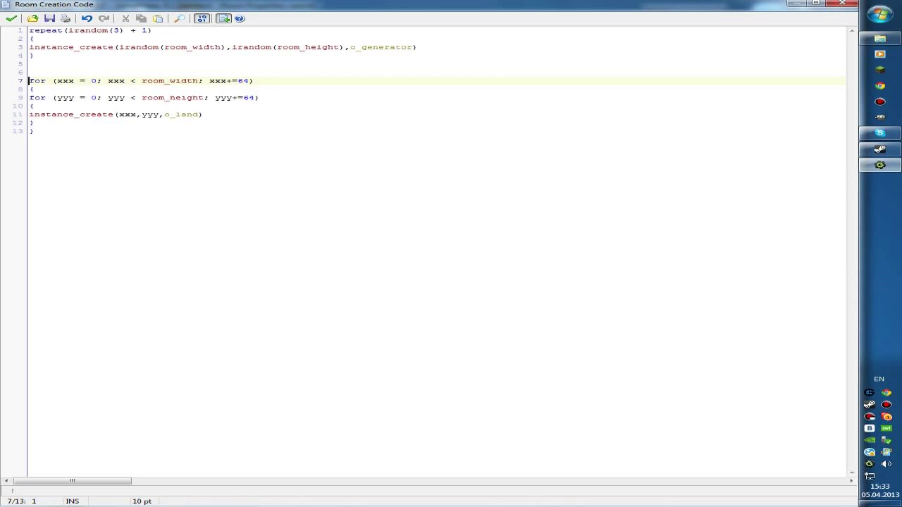
Walk through the nested for loops with xxx+=64 steps and the o_land creation call.
{"action": "left_click_drag", "start_coordinate": [28, 80], "coordinate": [253, 80]}
{"action": "left_click", "coordinate": [33, 88]}
{"action": "left_click", "coordinate": [209, 81]}
{"action": "left_click_drag", "start_coordinate": [209, 81], "coordinate": [248, 80]}
{"action": "left_click", "coordinate": [248, 80]}
{"action": "left_click", "coordinate": [29, 97]}
{"action": "left_click_drag", "start_coordinate": [258, 97], "coordinate": [29, 89]}
{"action": "left_click", "coordinate": [29, 89]}
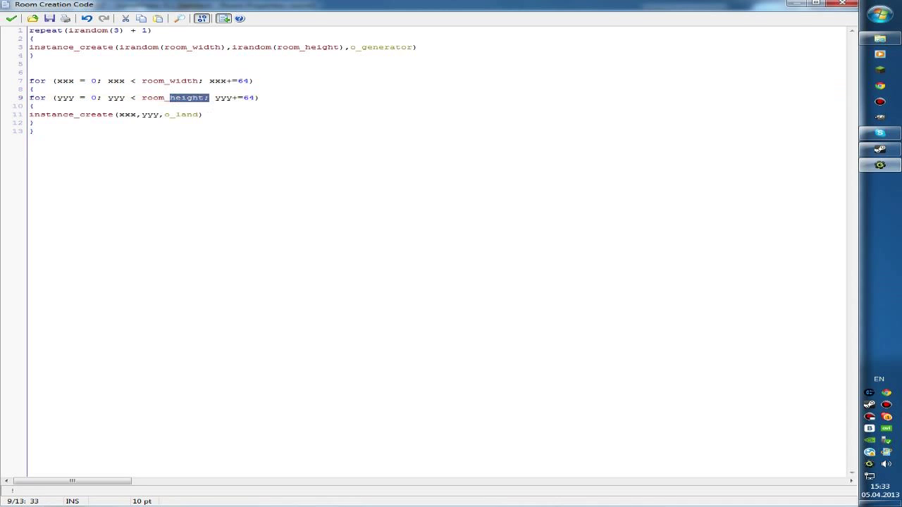
{"action": "left_click", "coordinate": [29, 114]}
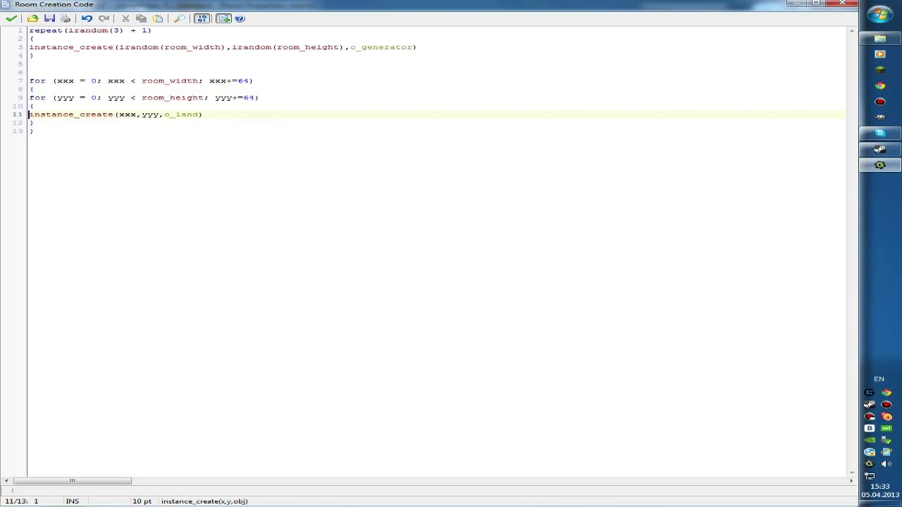
{"action": "double_click", "coordinate": [65, 81]}
{"action": "left_click", "coordinate": [137, 114]}
{"action": "double_click", "coordinate": [147, 114]}
{"action": "left_click", "coordinate": [175, 114]}
Run the game twice to see regenerated random terrain, then close it and o_generator.
{"action": "key", "text": "ctrl+s"}
{"action": "key", "text": "F5"}
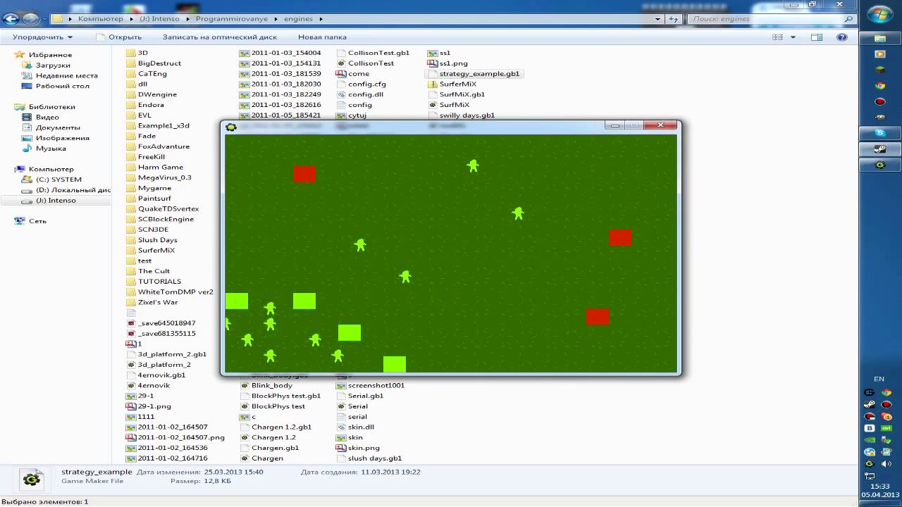
{"action": "key", "text": "Escape"}
{"action": "key", "text": "F5"}
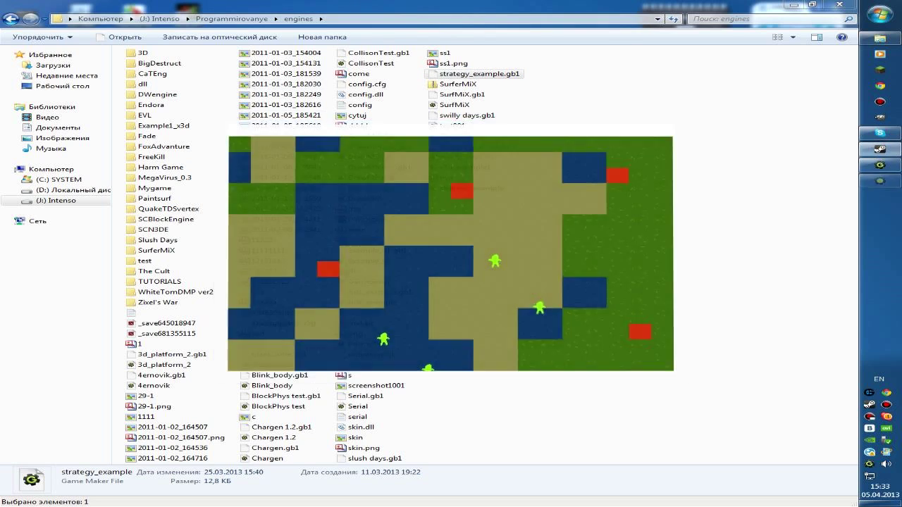
{"action": "key", "text": "Escape"}
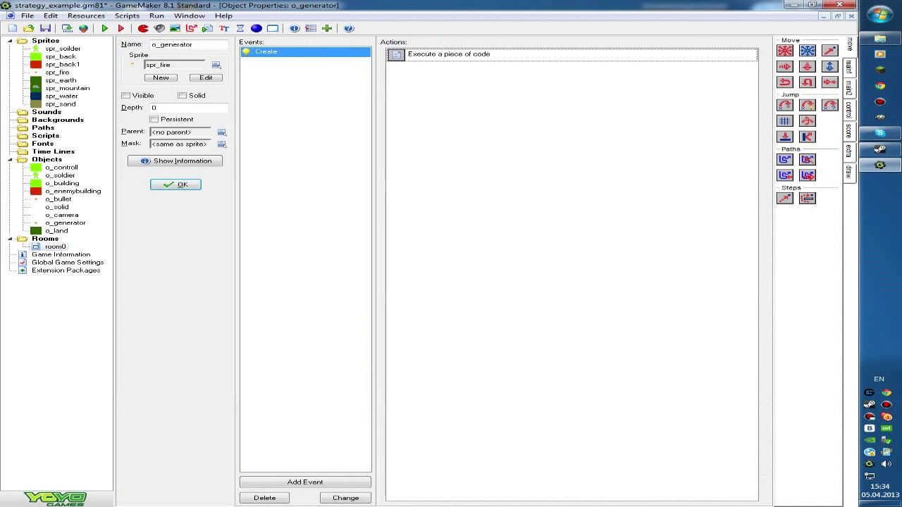
{"action": "left_click", "coordinate": [176, 184]}
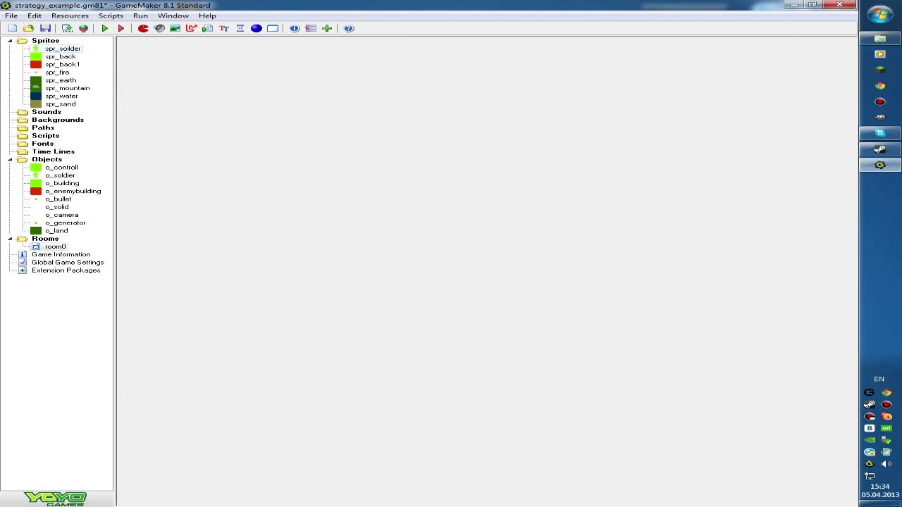